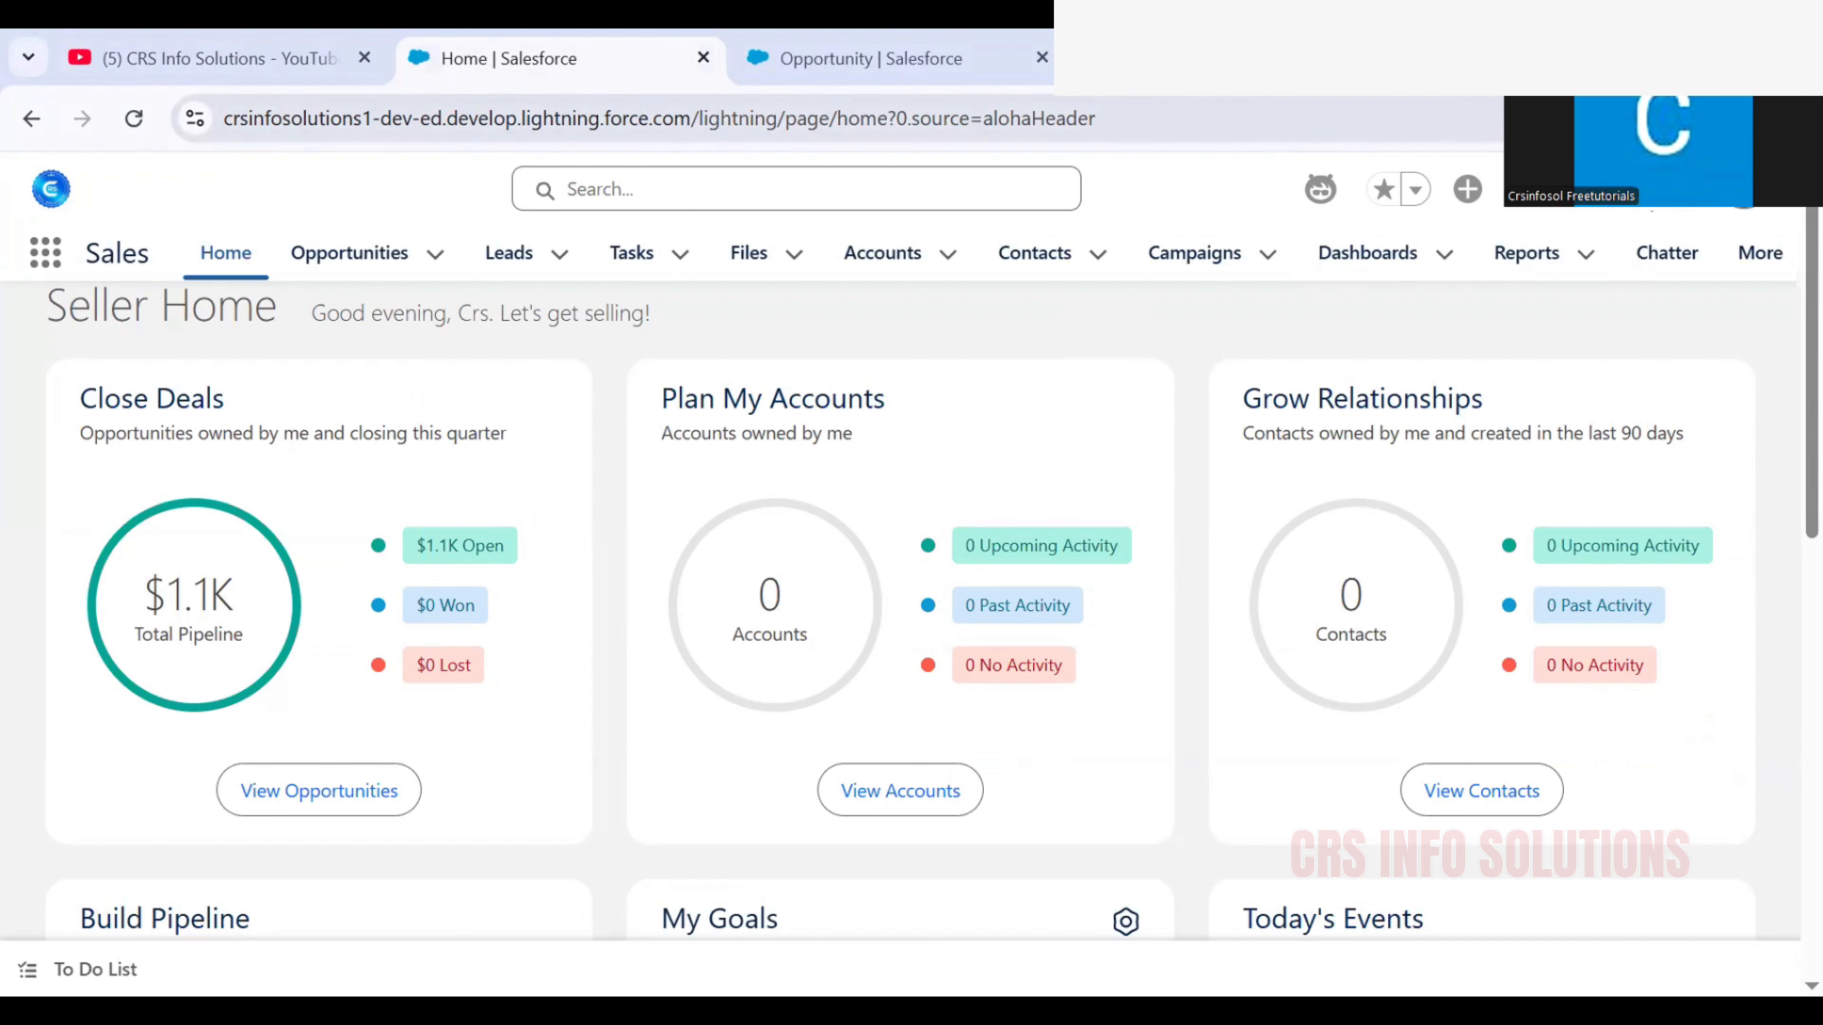
# Open the Object Manager in Salesforce Setup
pyautogui.click(1635, 213)
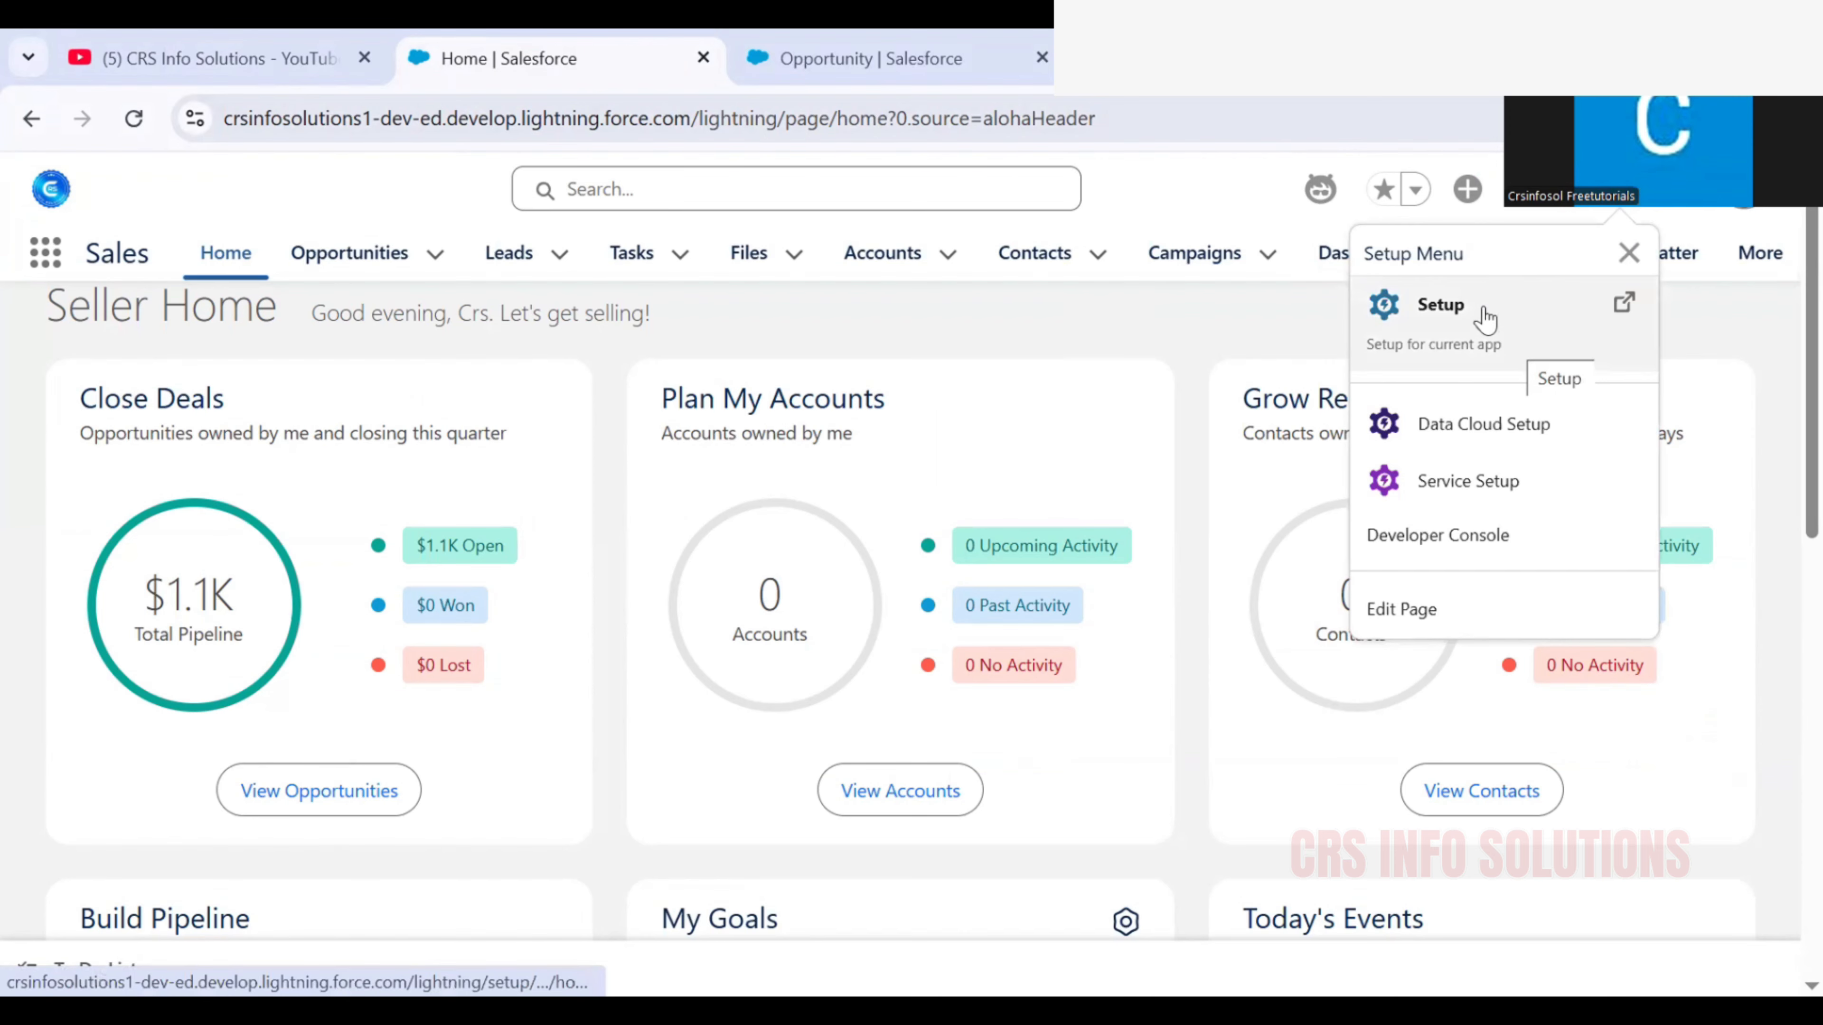
pyautogui.click(1440, 305)
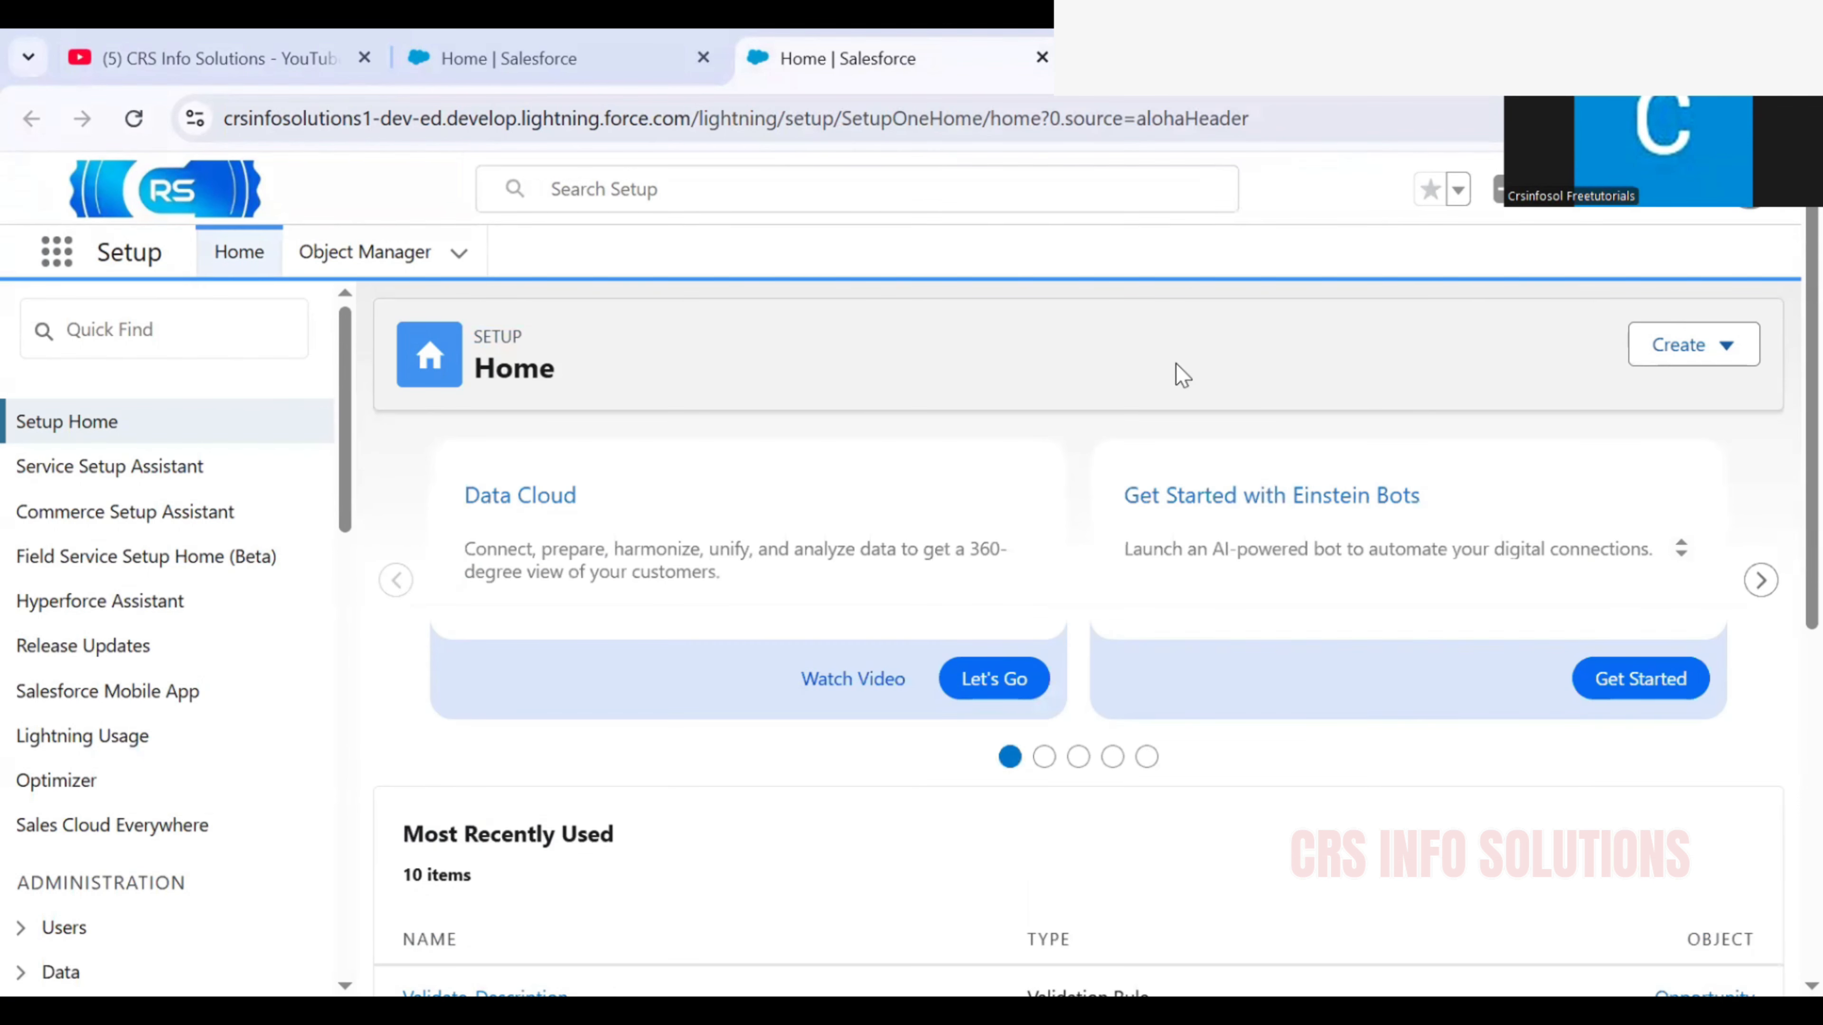
pyautogui.click(326, 250)
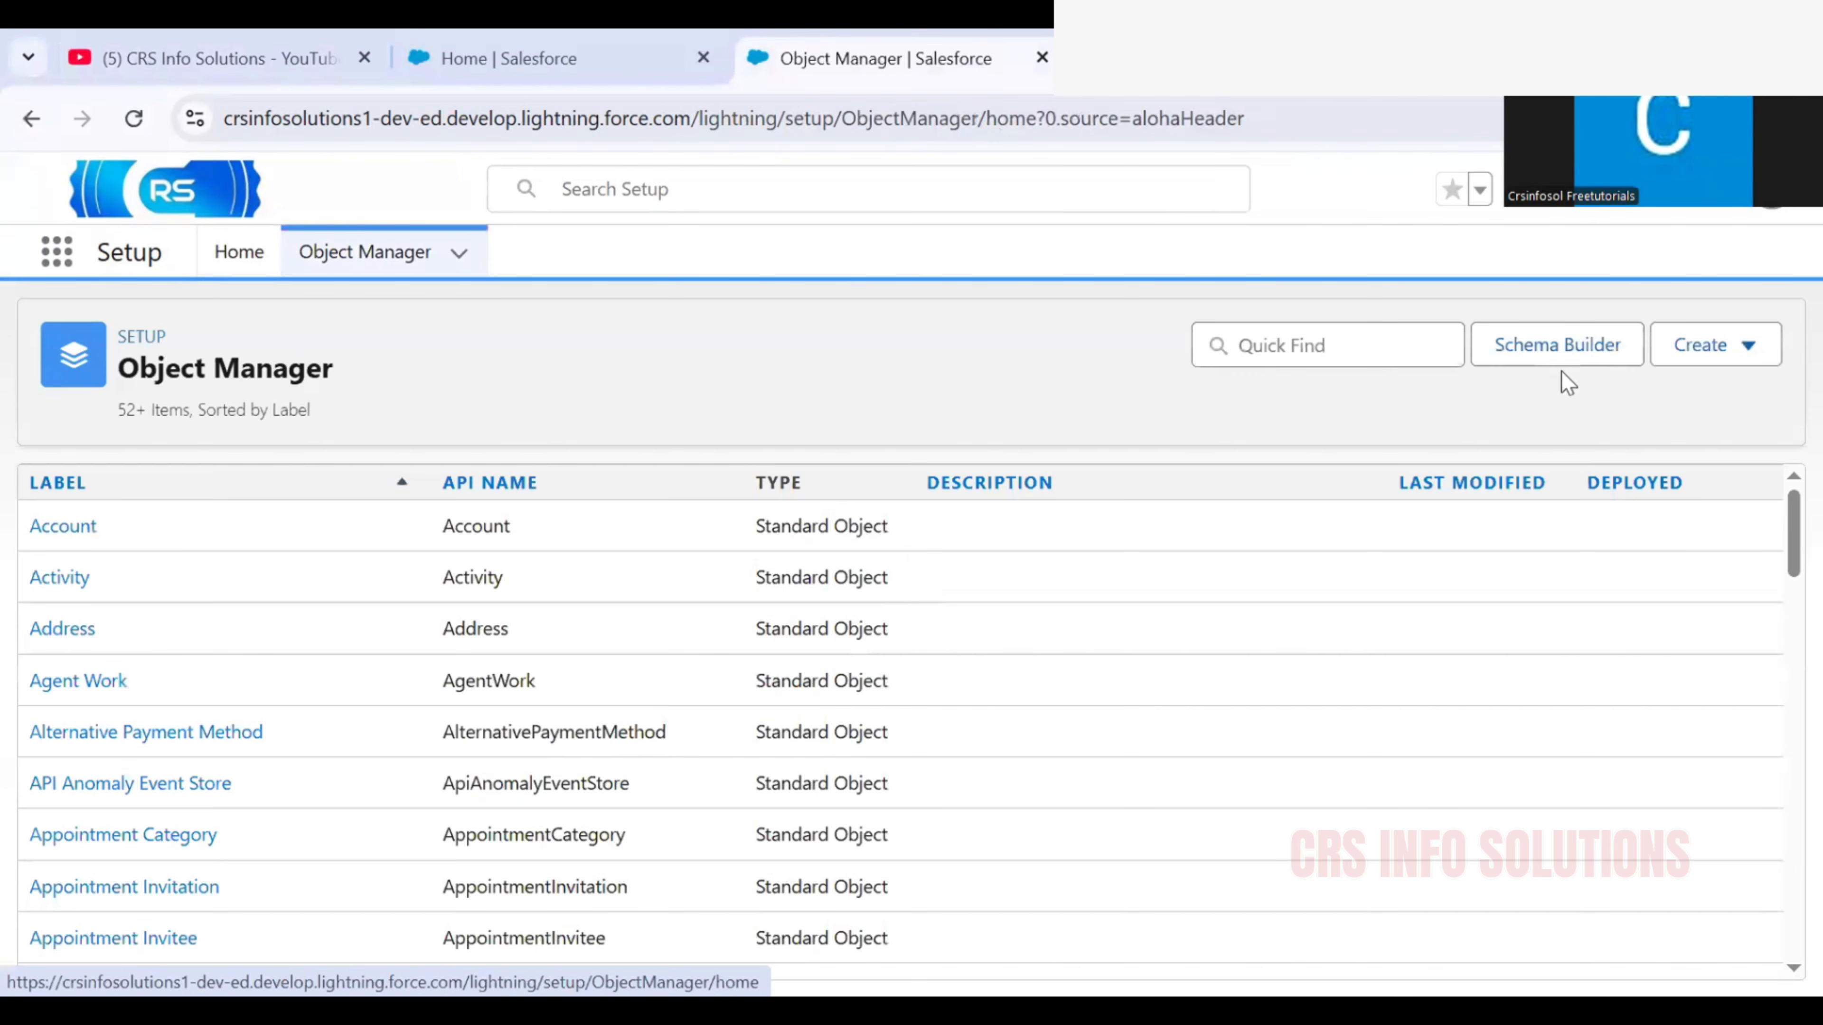
# Find the Opportunity object by searching for "opp" and open its validation rules
pyautogui.click(1296, 341)
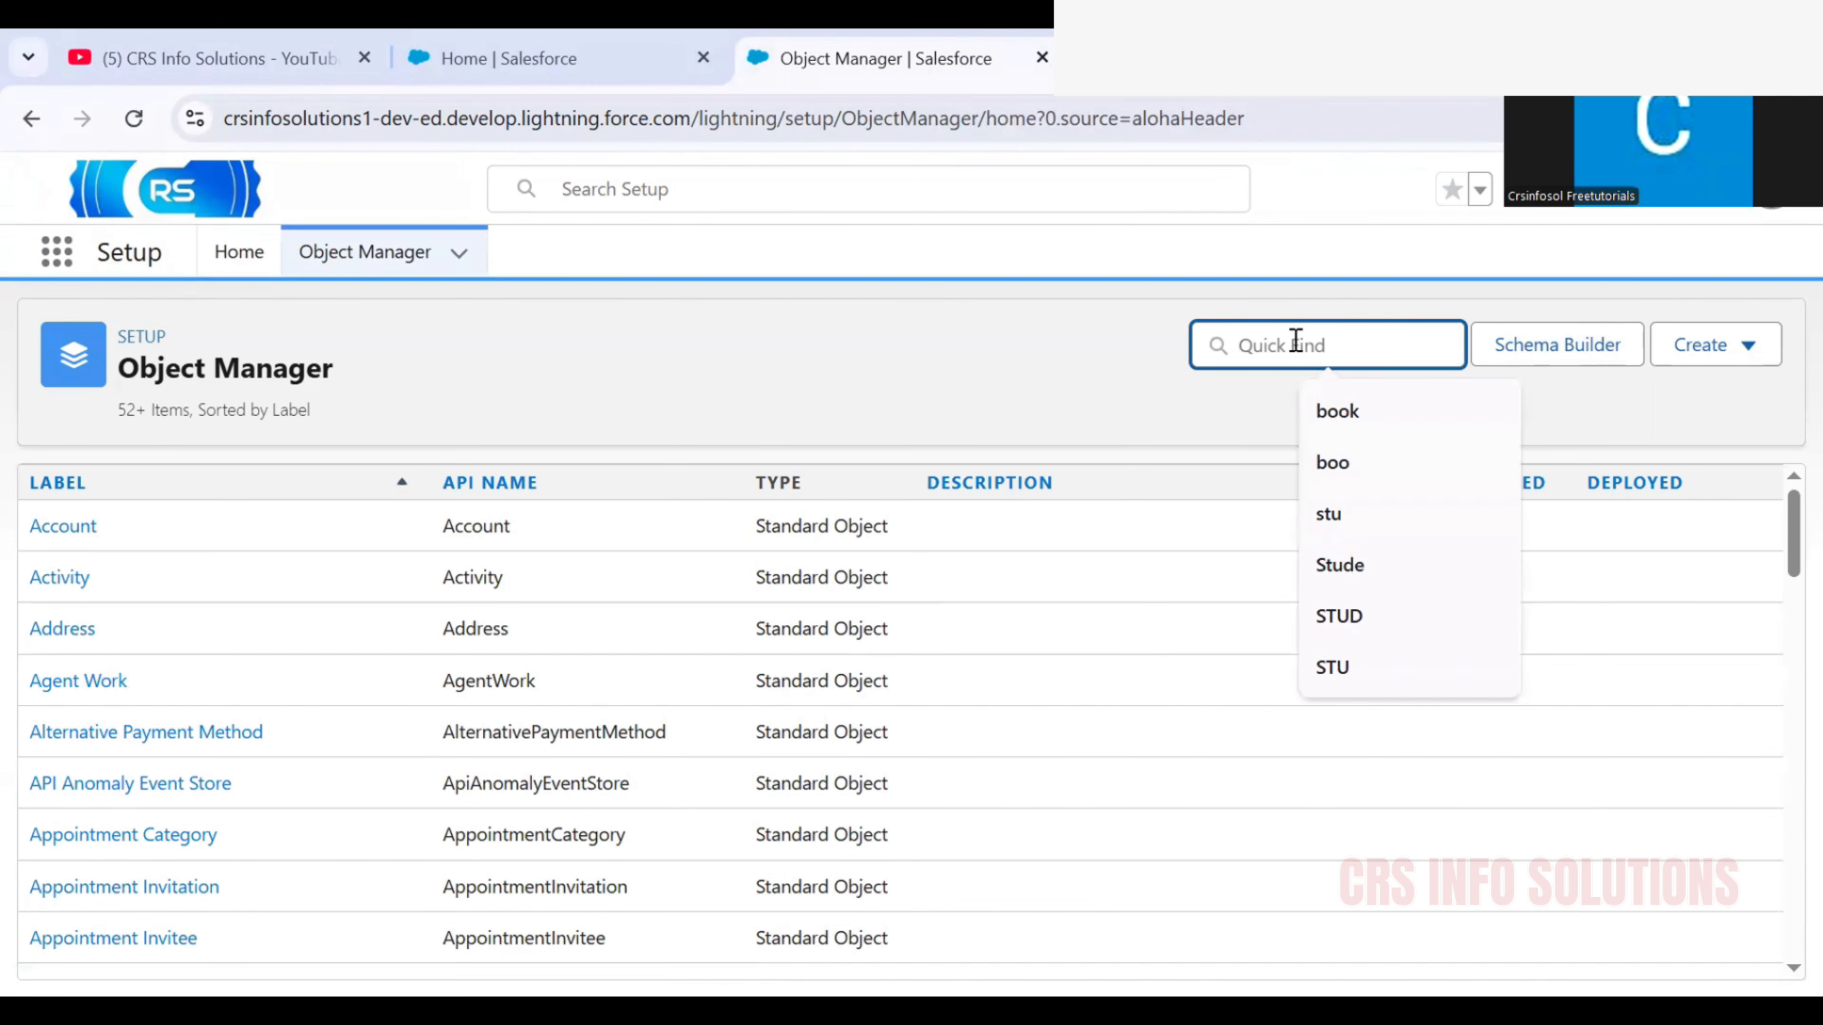
pyautogui.write('opp')
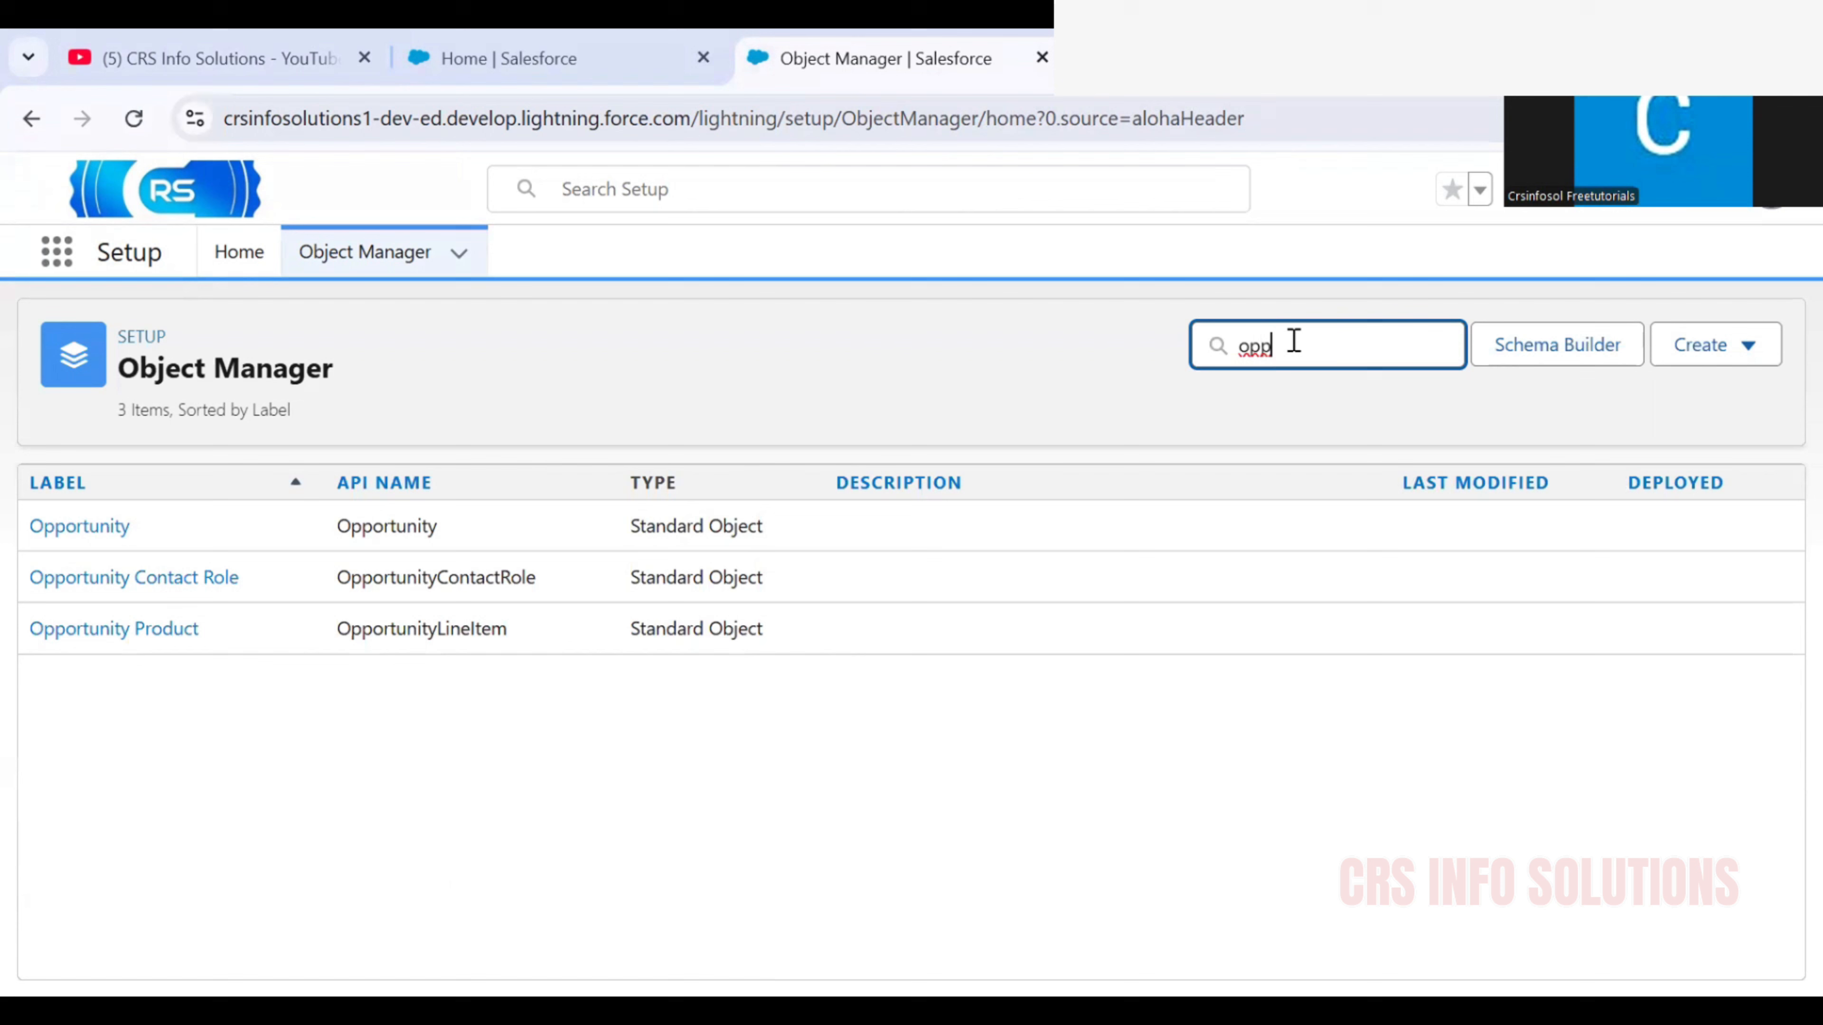
pyautogui.click(60, 537)
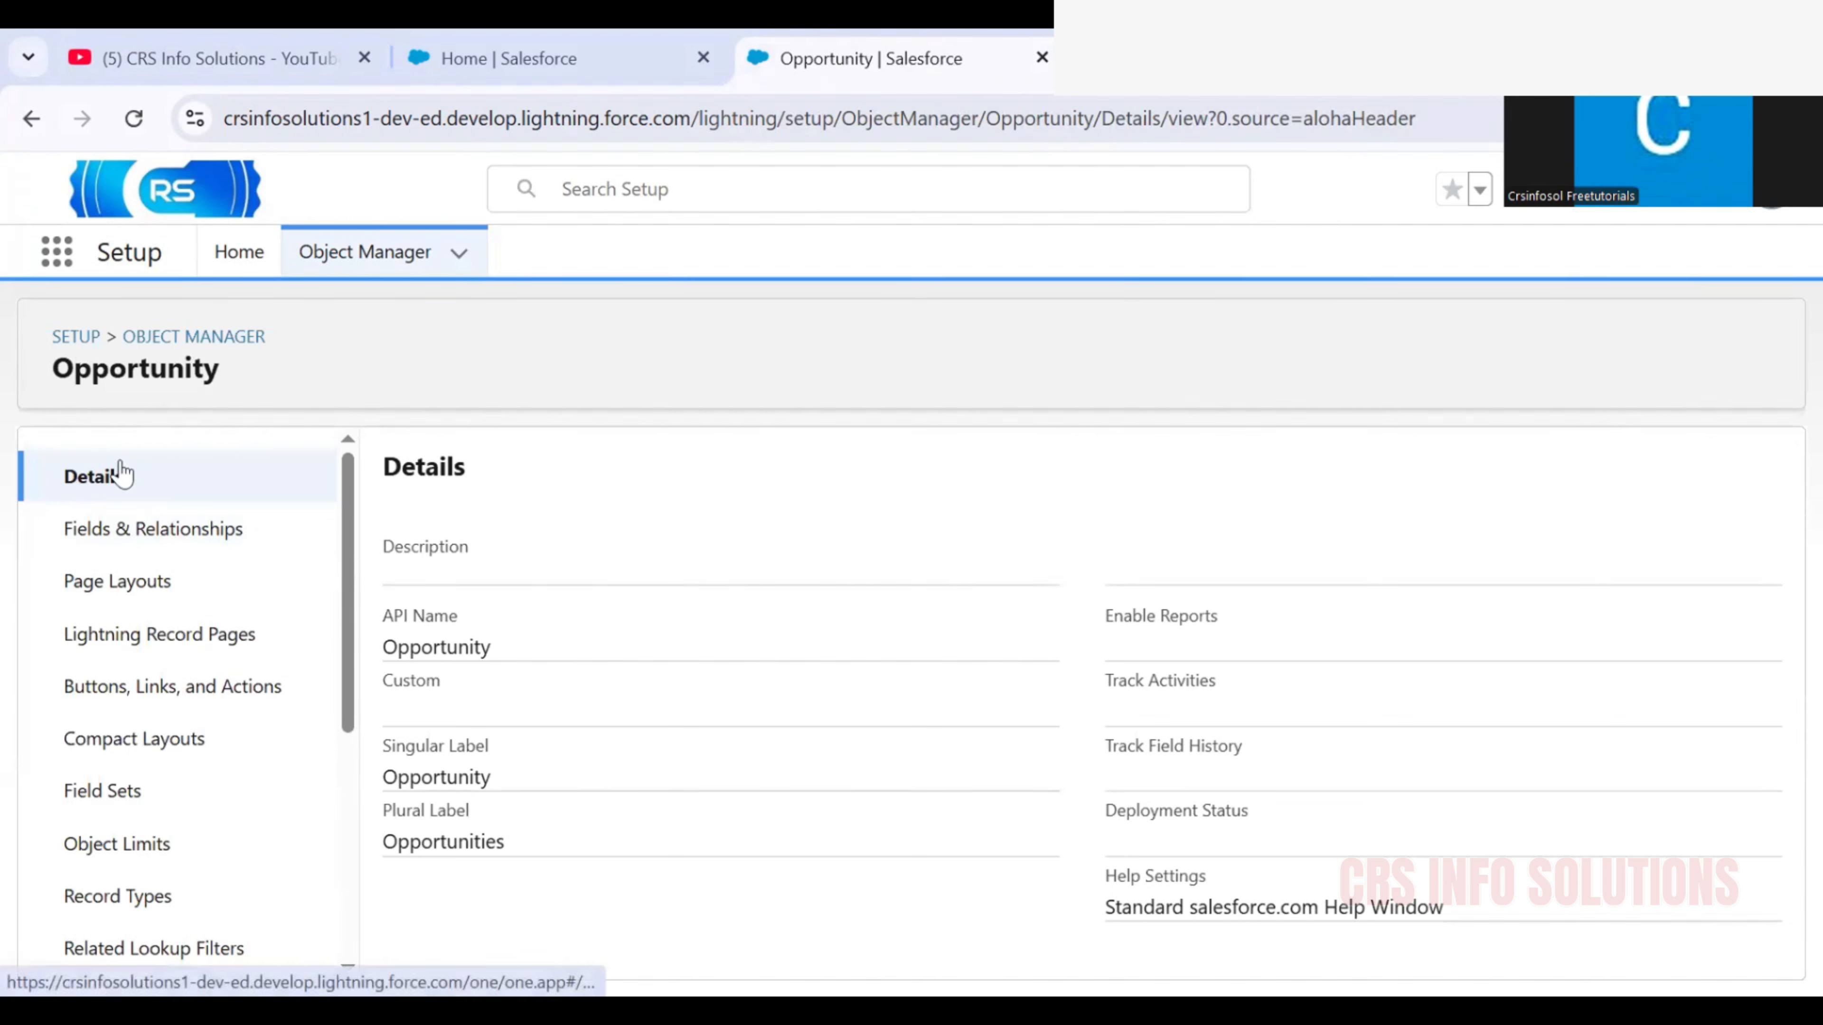
pyautogui.scroll(-6, 122, 474)
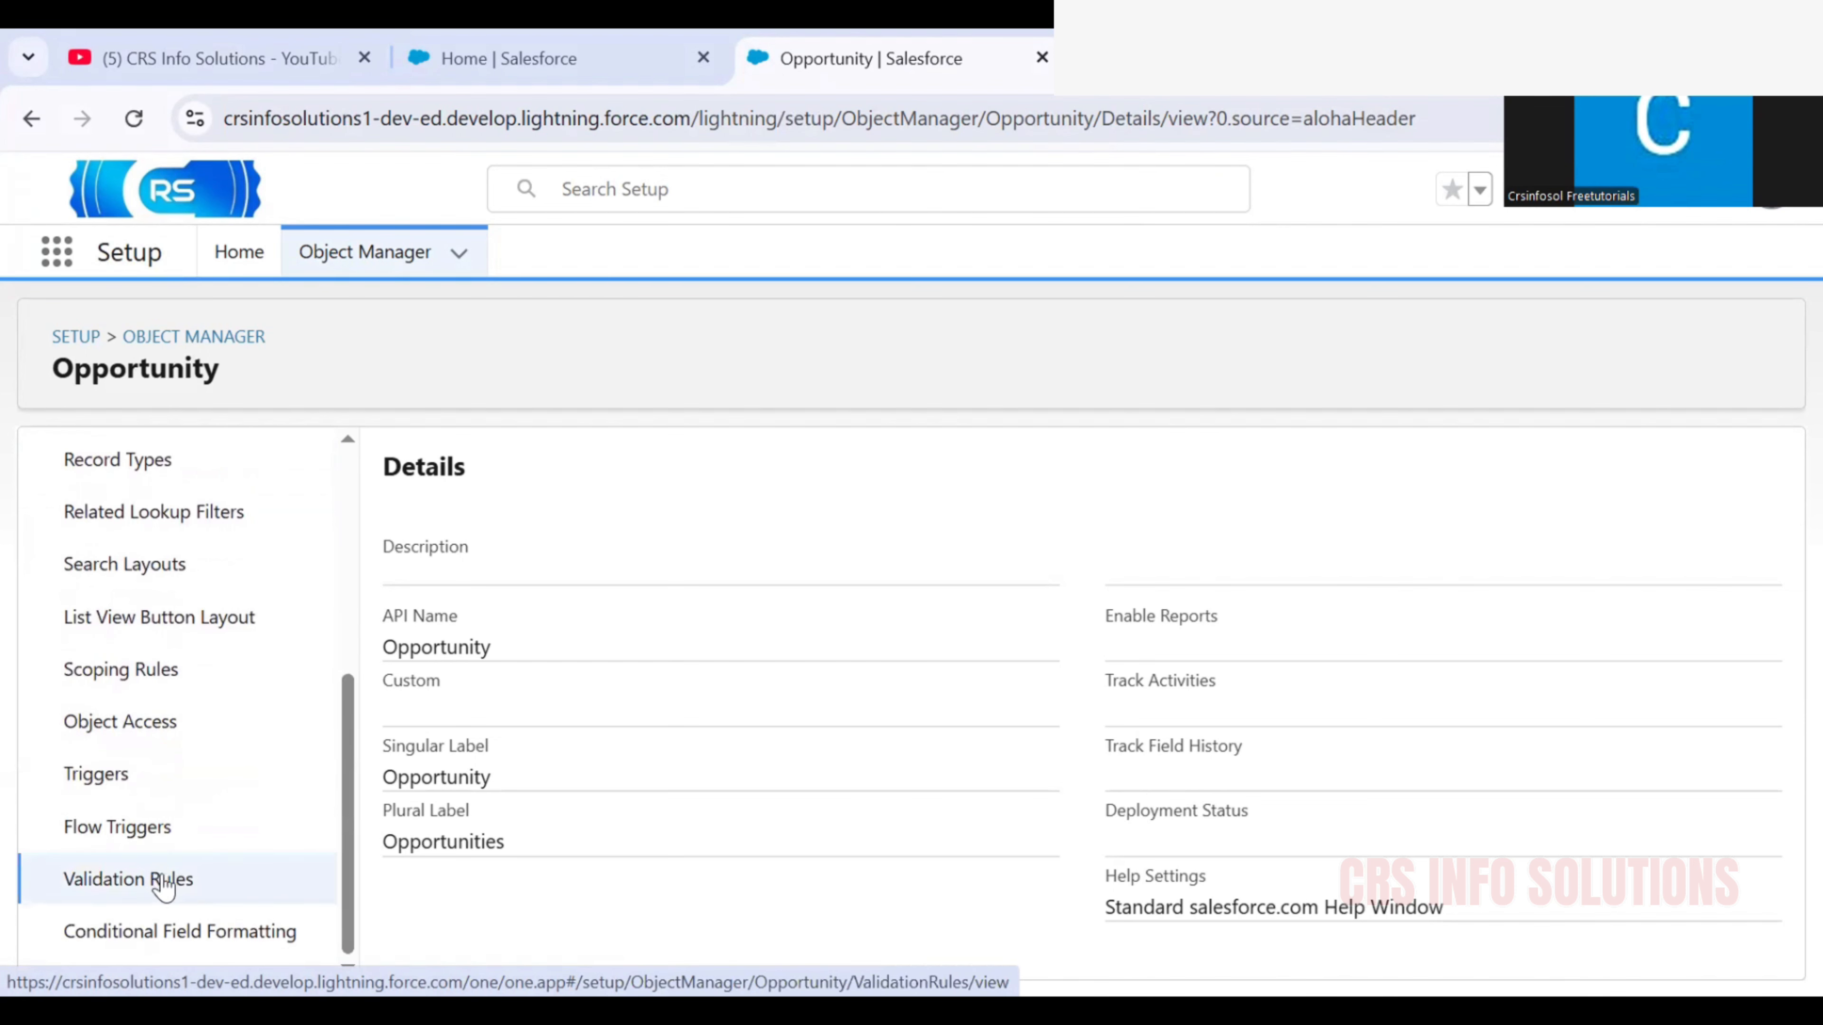
pyautogui.click(164, 888)
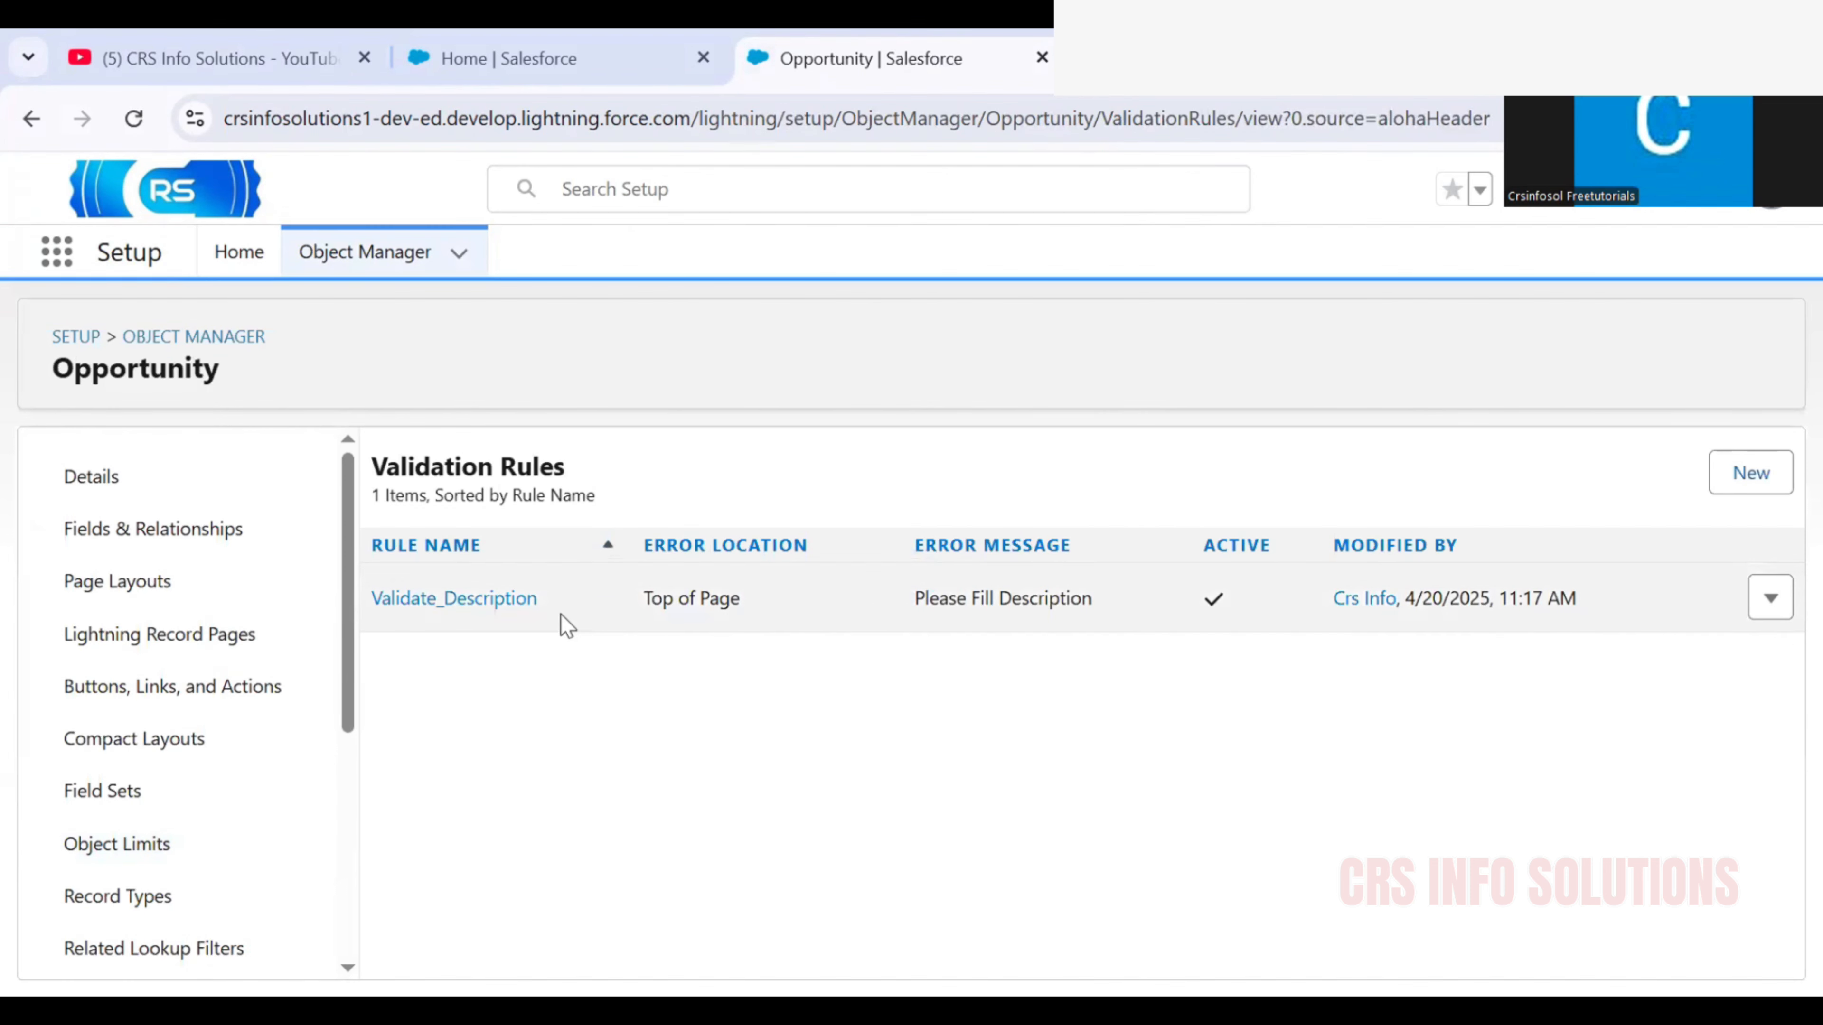
# Start a new Opportunity validation rule and name it Validate_Description
pyautogui.click(1761, 480)
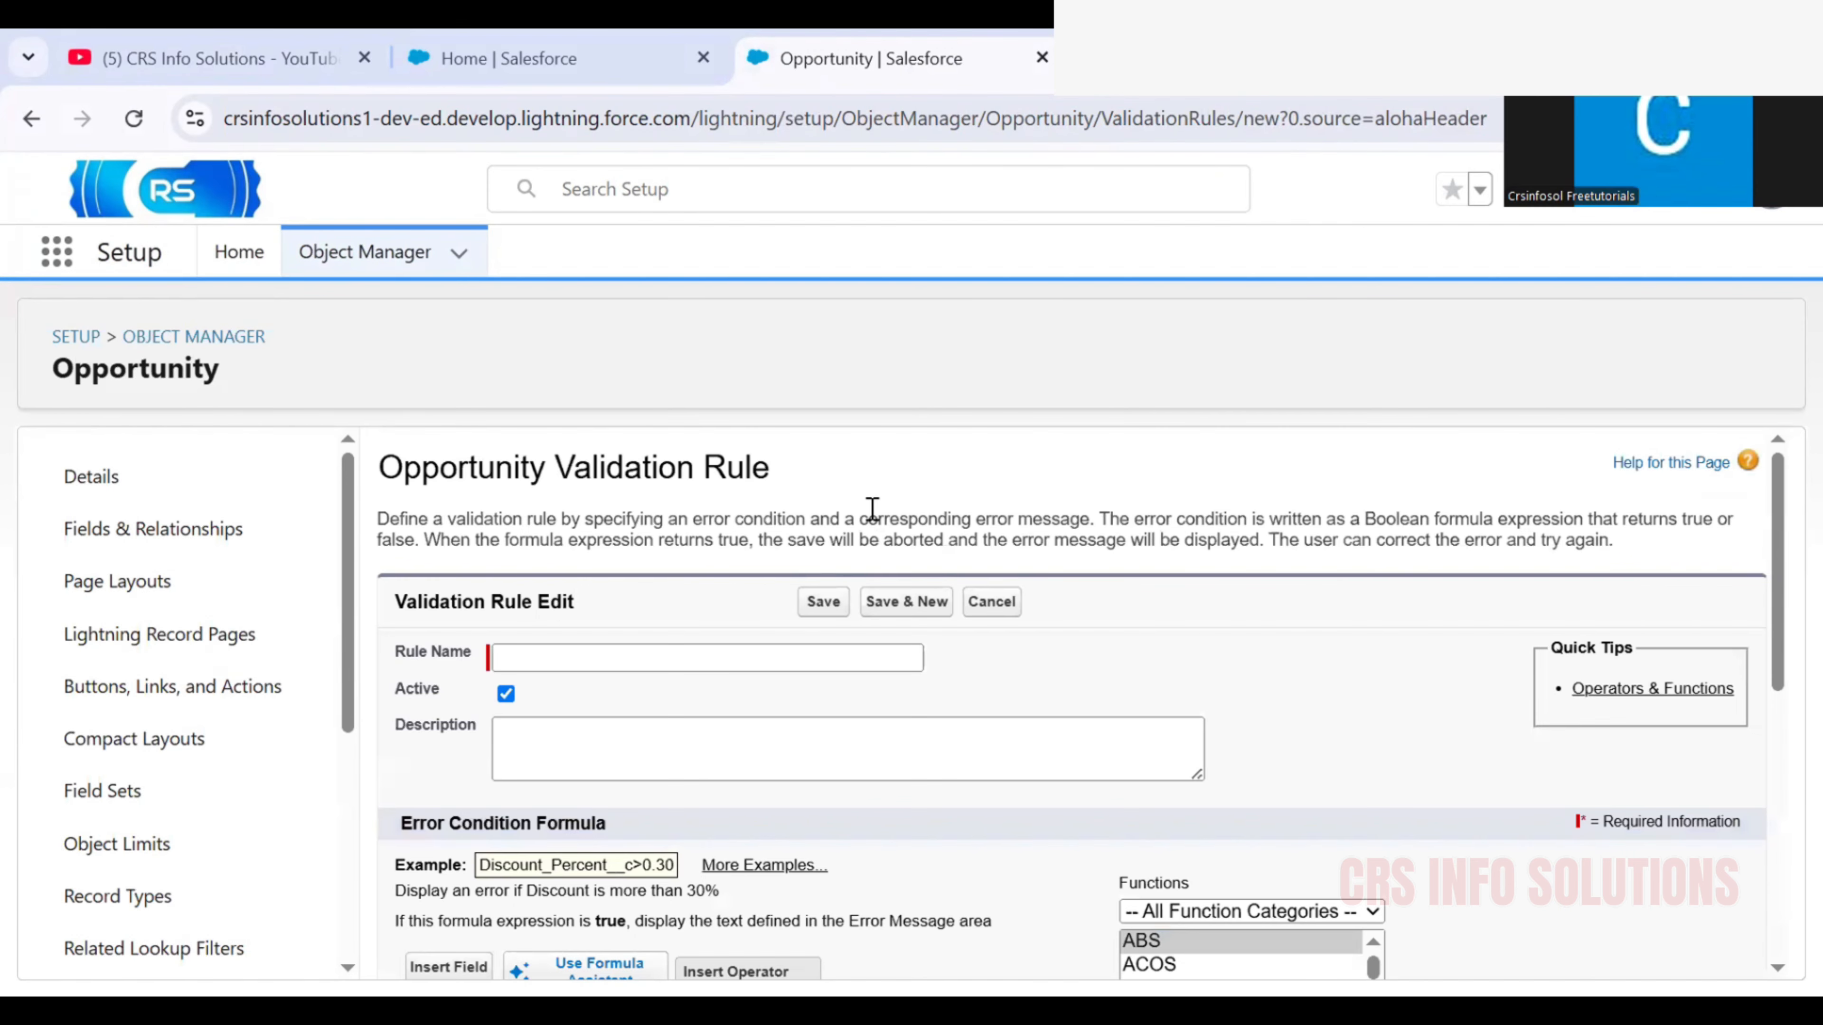
pyautogui.scroll(-2, 872, 510)
pyautogui.click(763, 511)
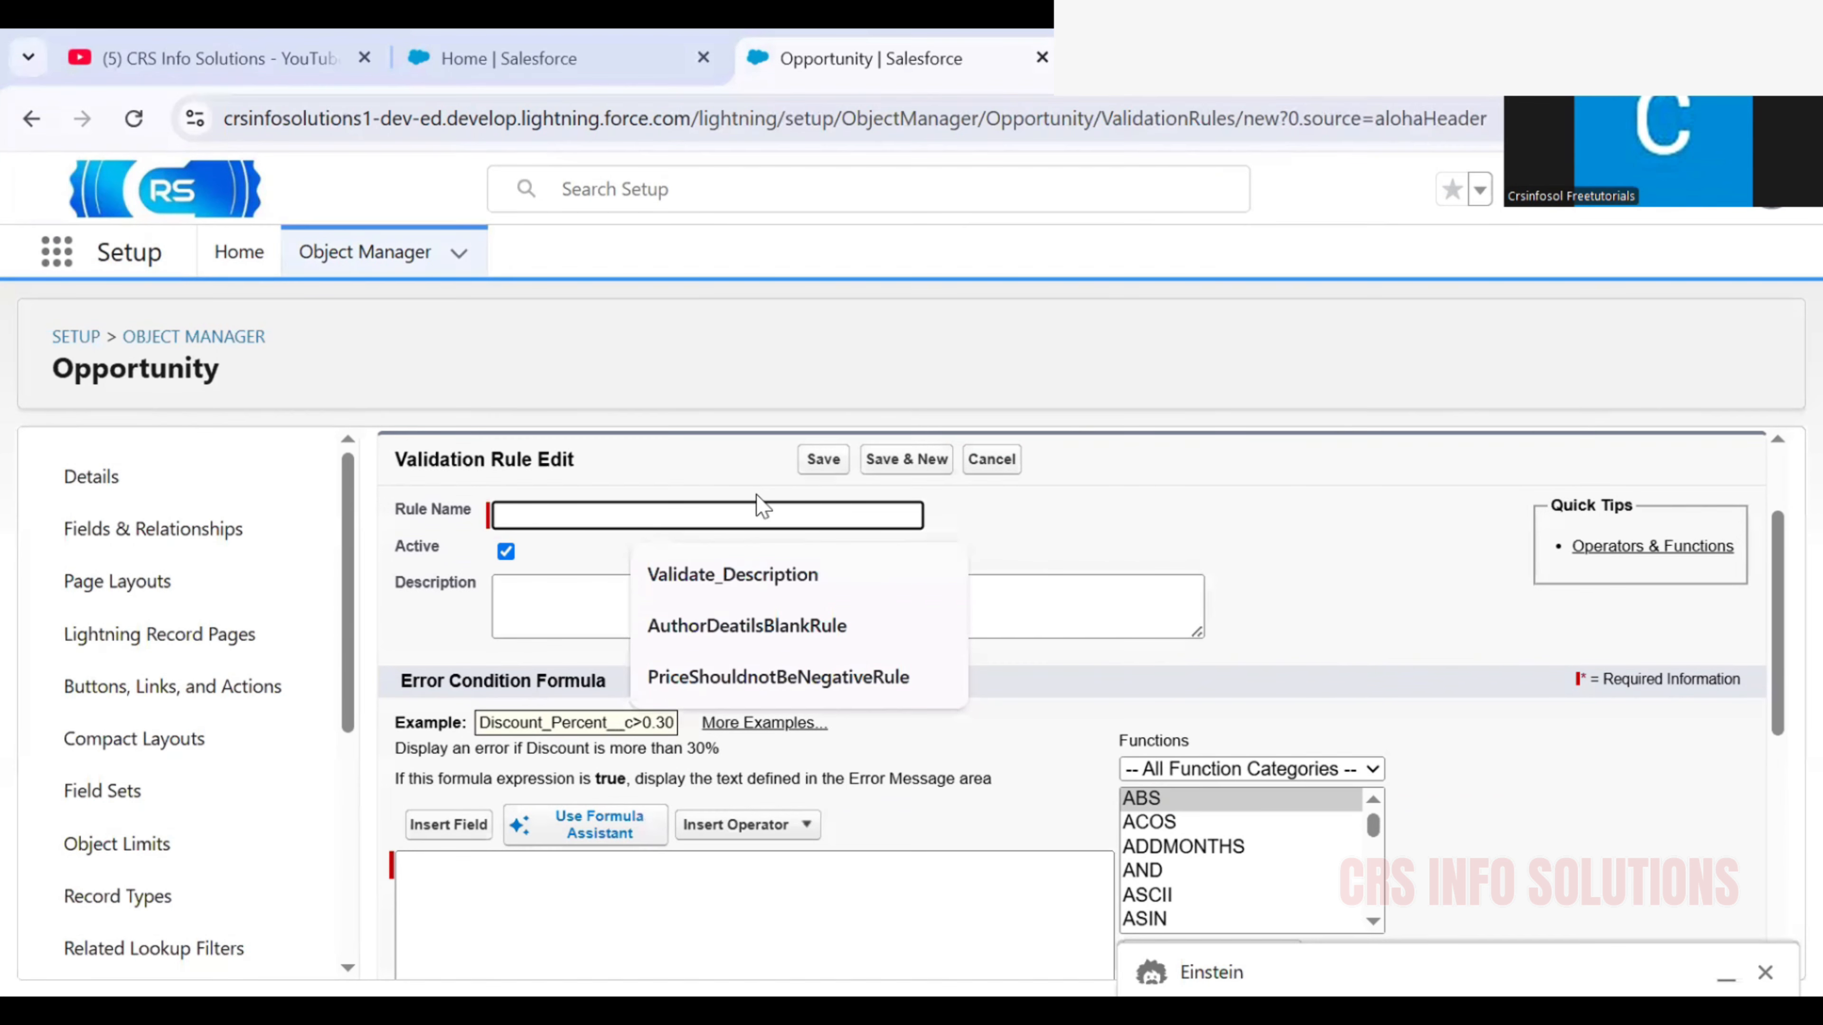
pyautogui.write('Val')
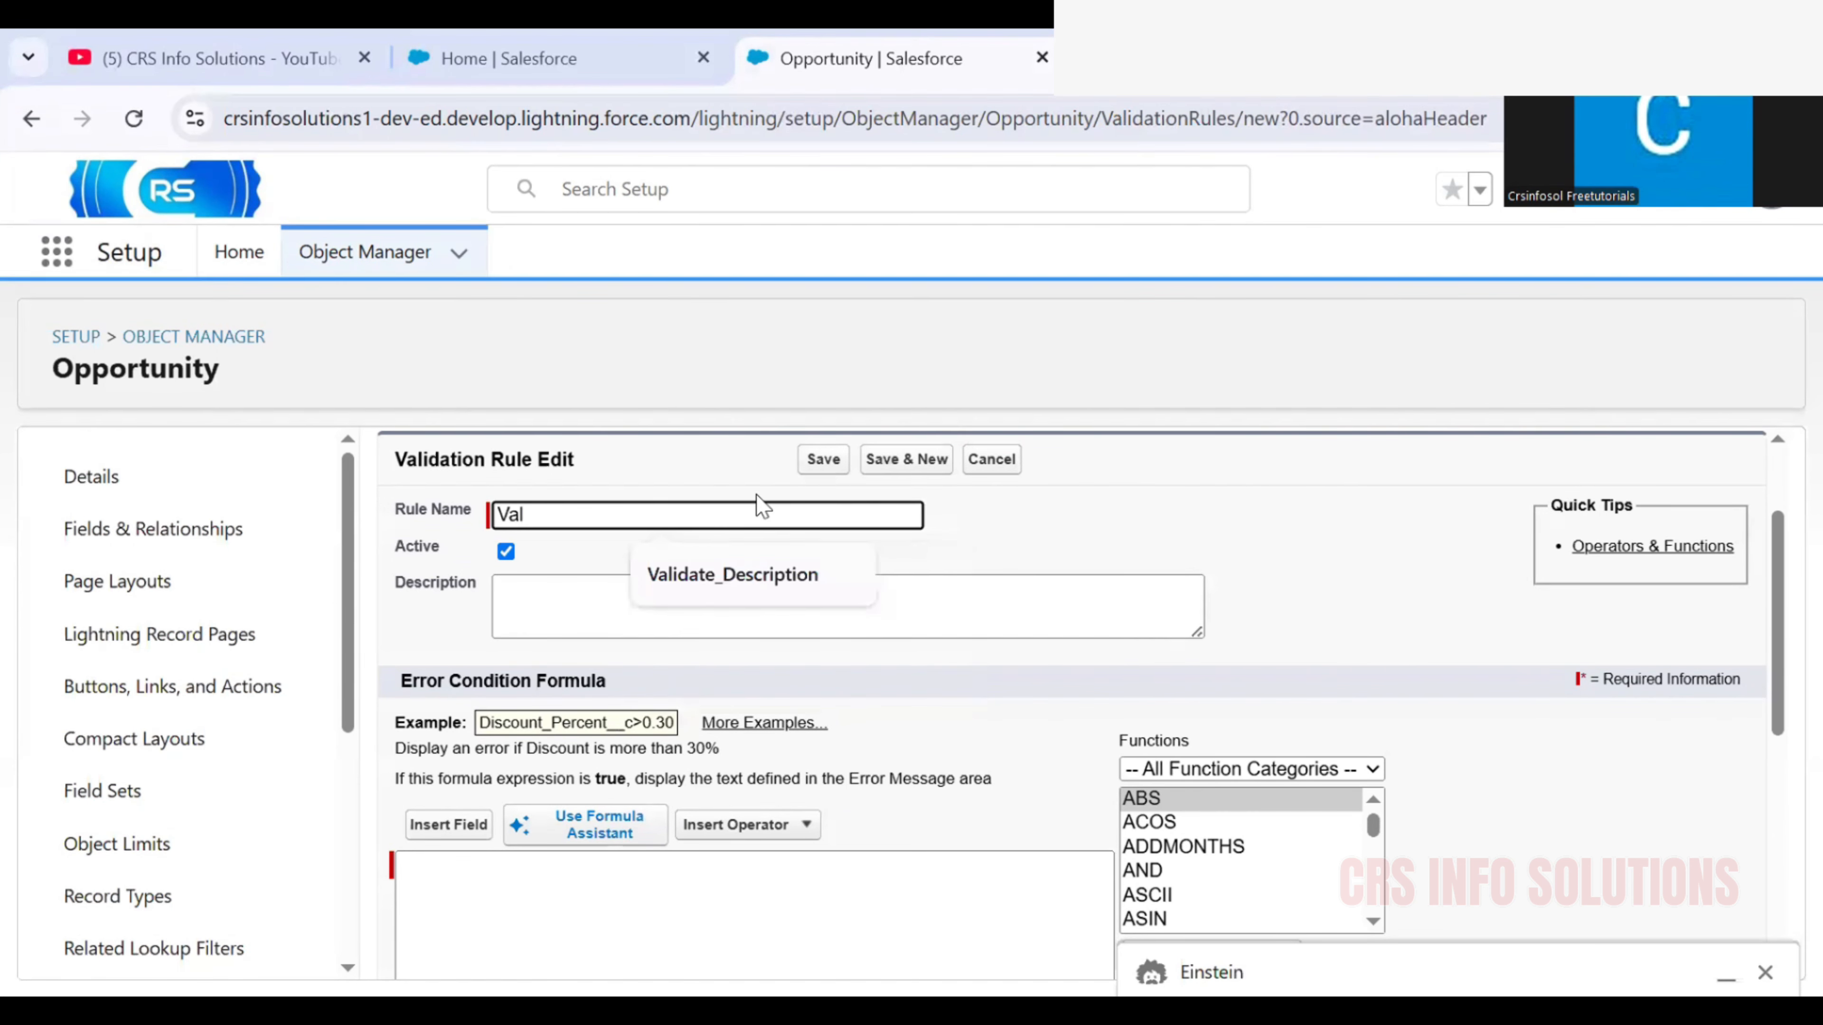
pyautogui.write('idate')
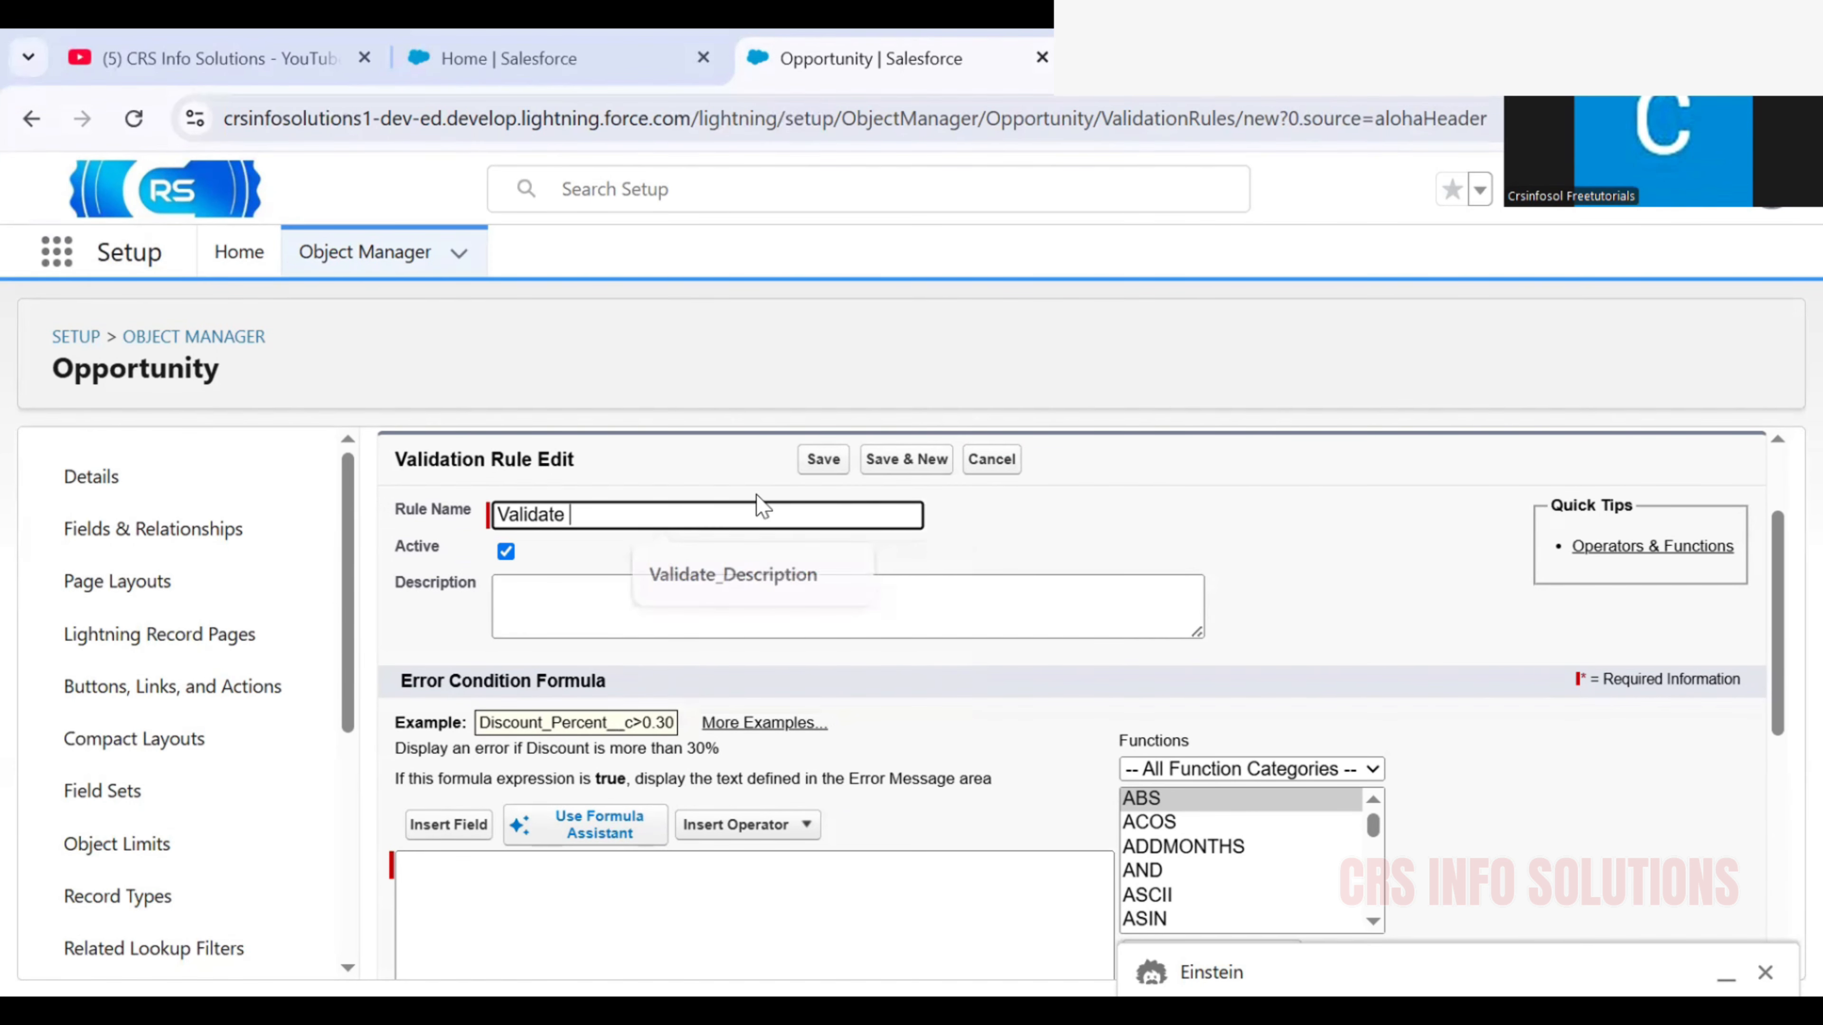
pyautogui.write(' Descru')
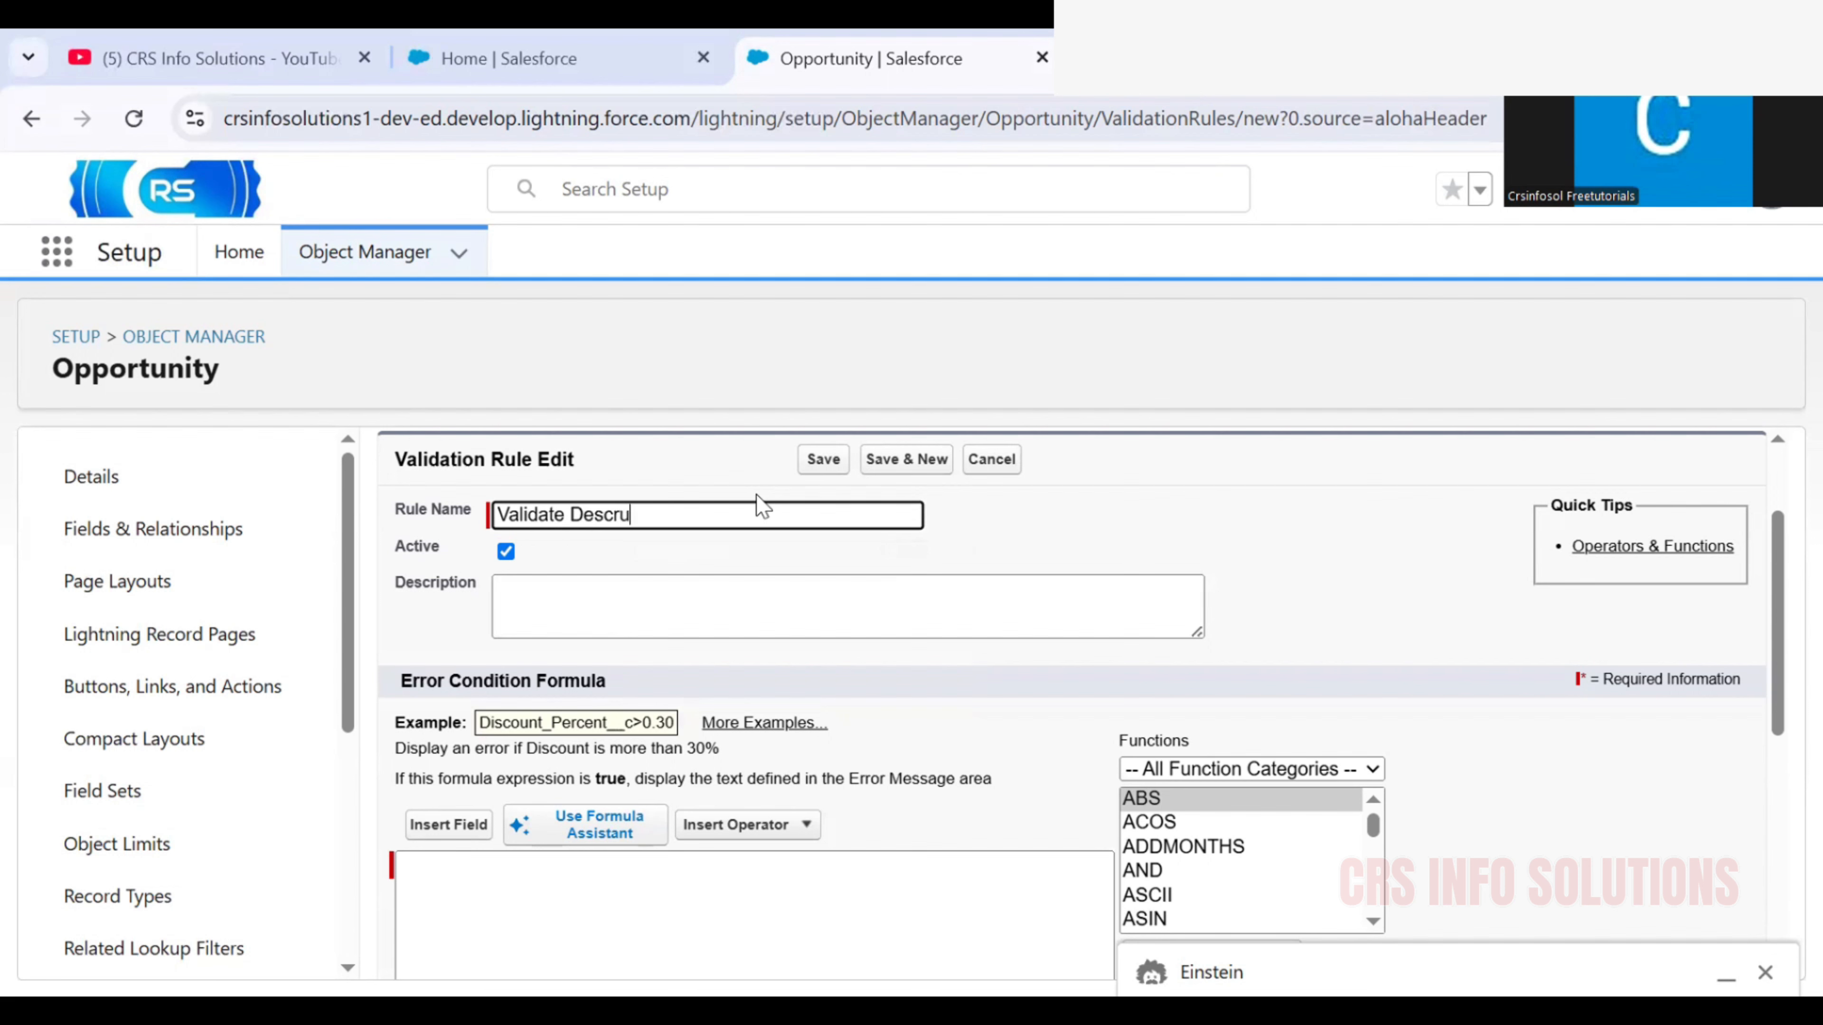
pyautogui.press('BackSpace')
pyautogui.write('iption')
pyautogui.click(813, 559)
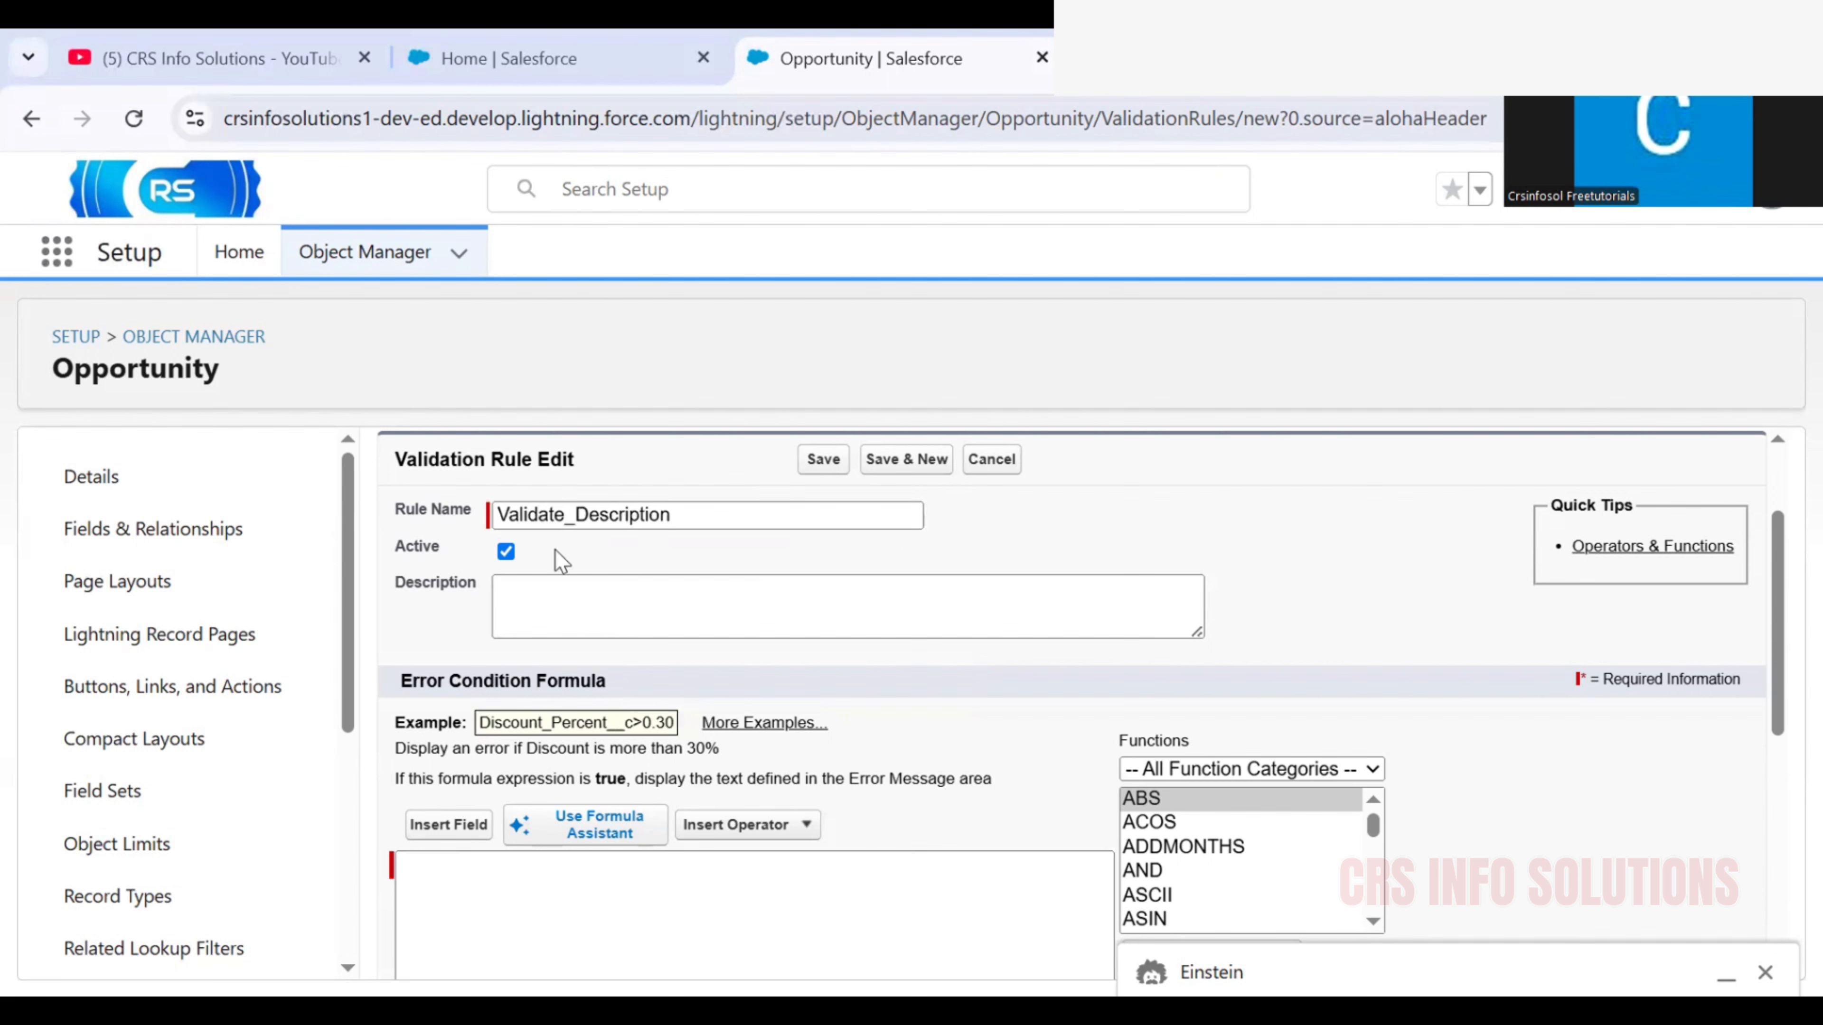
pyautogui.click(506, 552)
pyautogui.click(506, 551)
pyautogui.click(507, 552)
pyautogui.click(506, 551)
pyautogui.click(506, 552)
pyautogui.click(509, 558)
pyautogui.click(508, 557)
pyautogui.click(509, 558)
# Enter ISBLANK(Description) as the rule's error condition formula and check its syntax
pyautogui.scroll(-4, 510, 567)
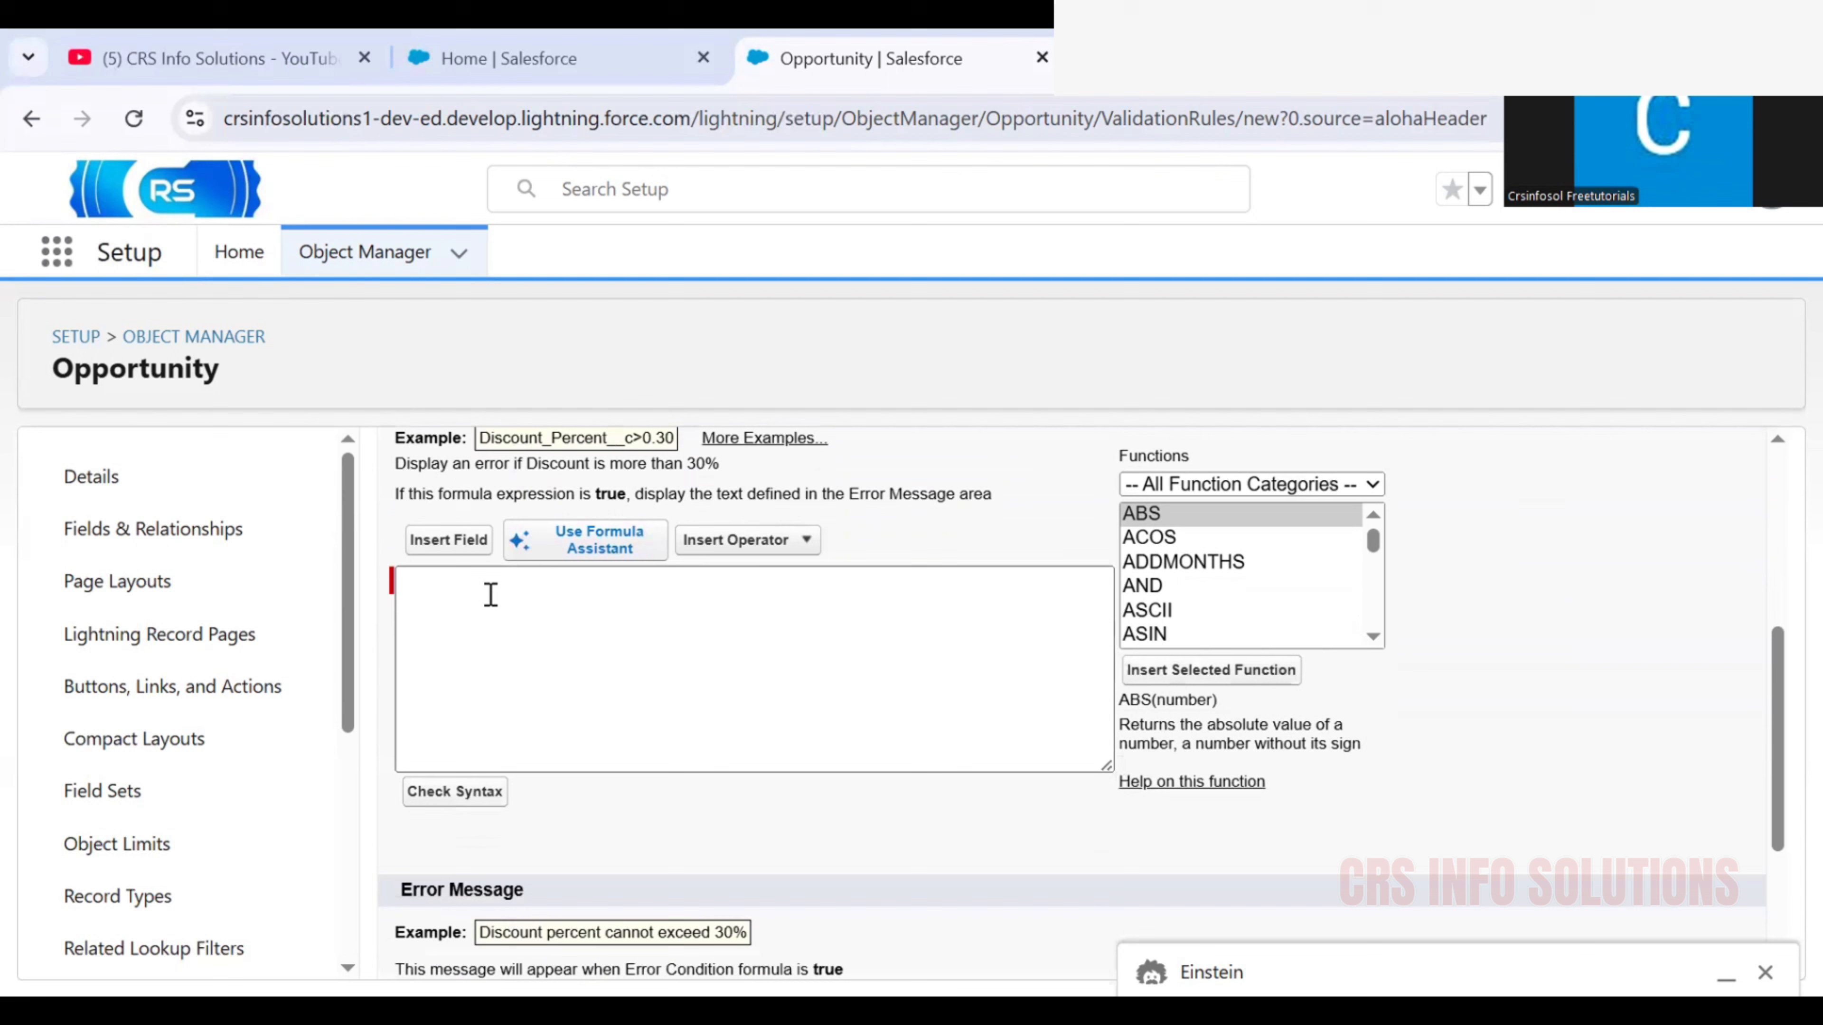
pyautogui.click(566, 635)
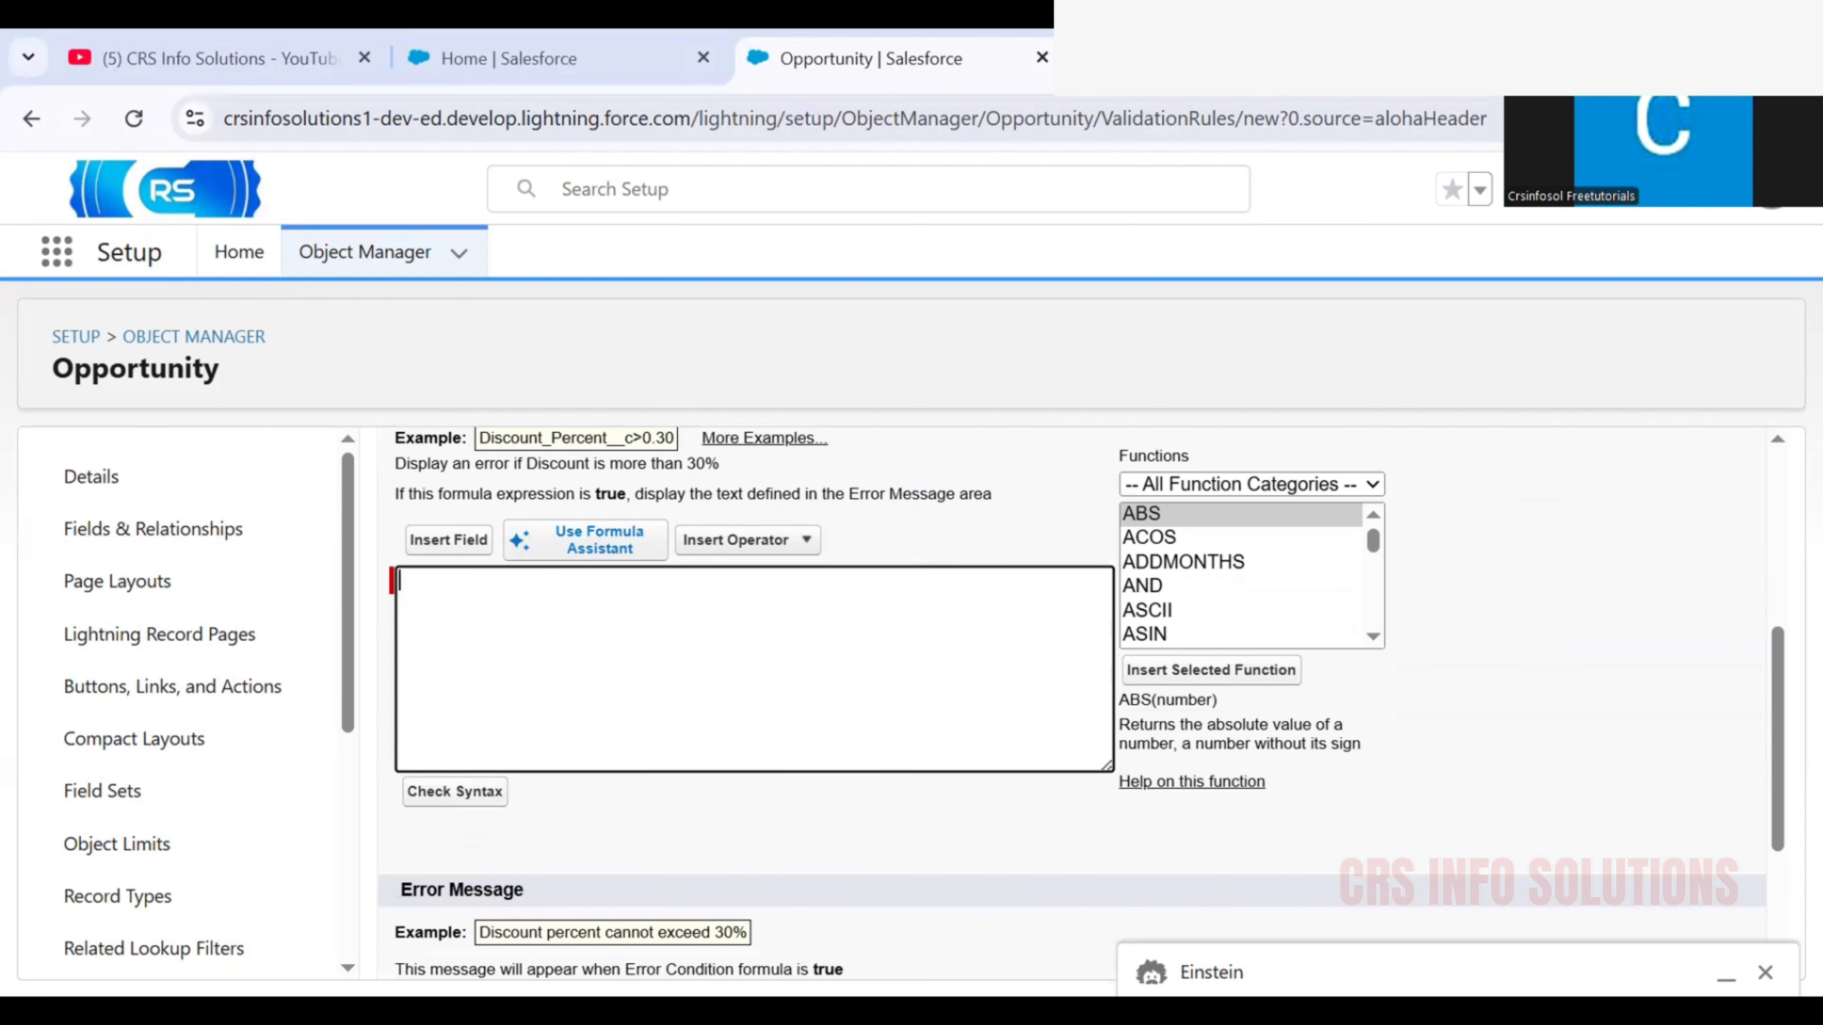
pyautogui.hotkey('alt', 'Tab')
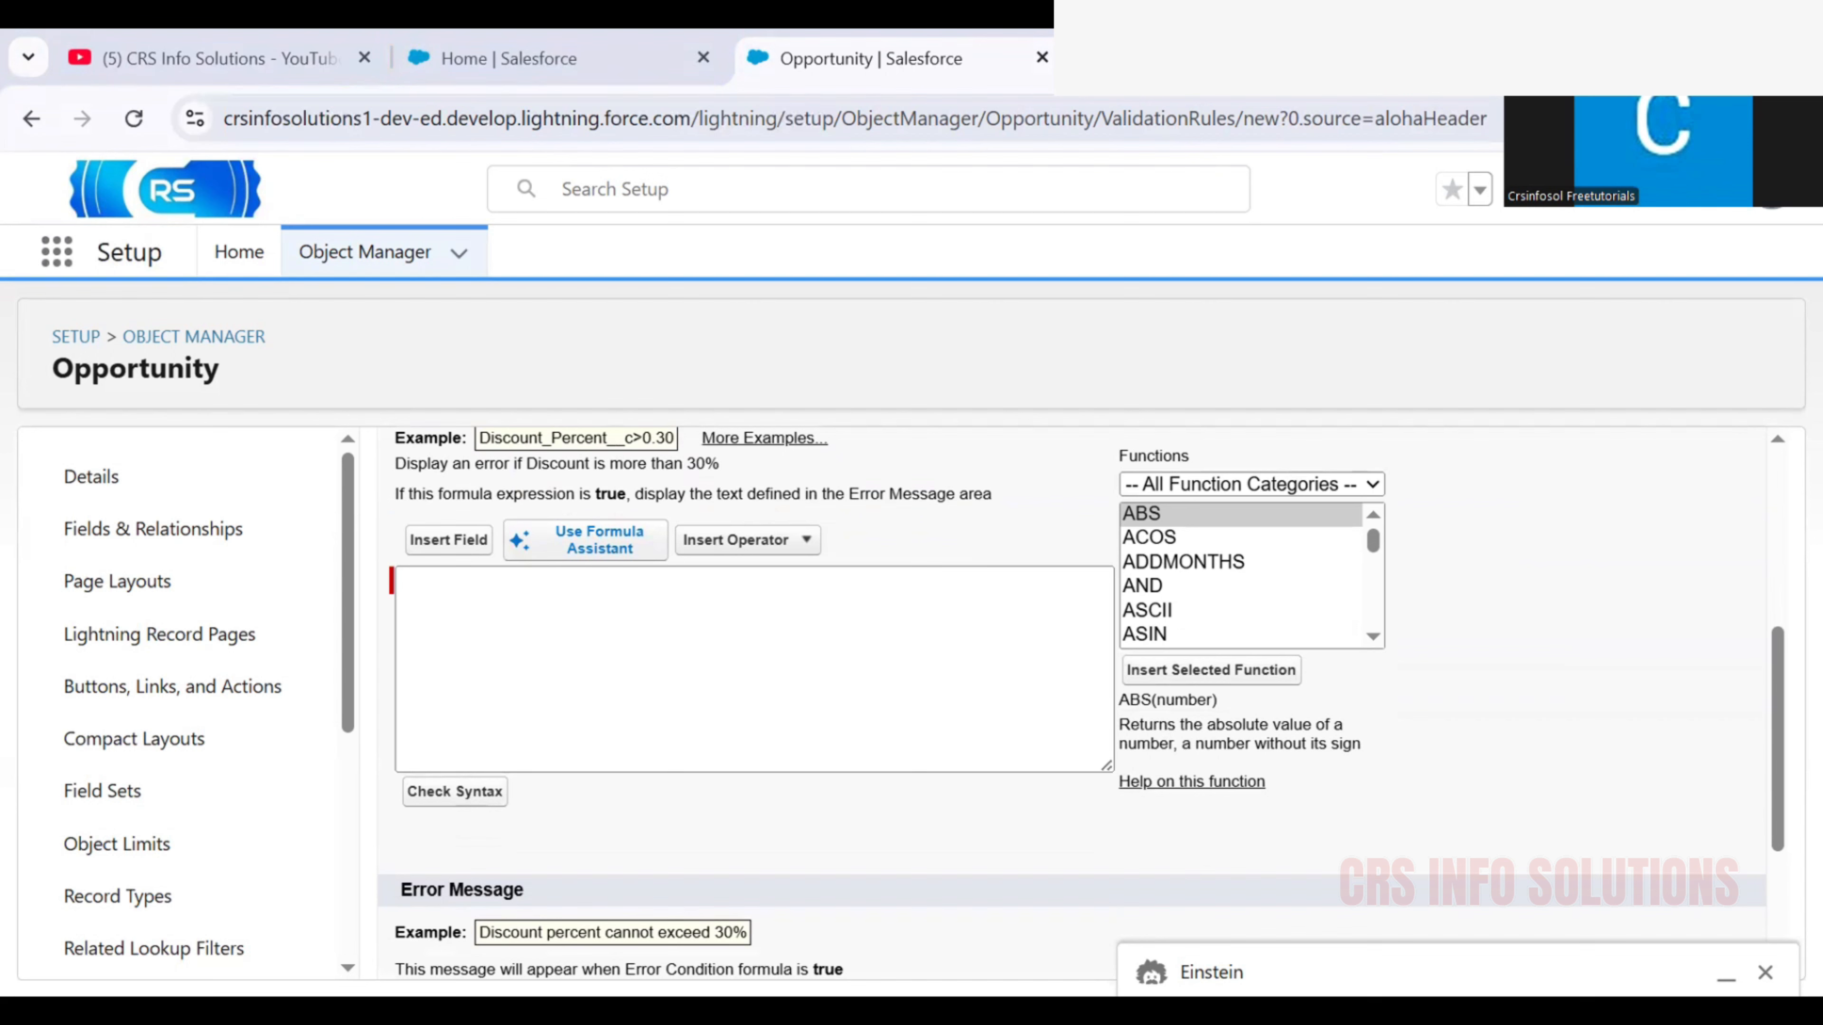
pyautogui.click(537, 619)
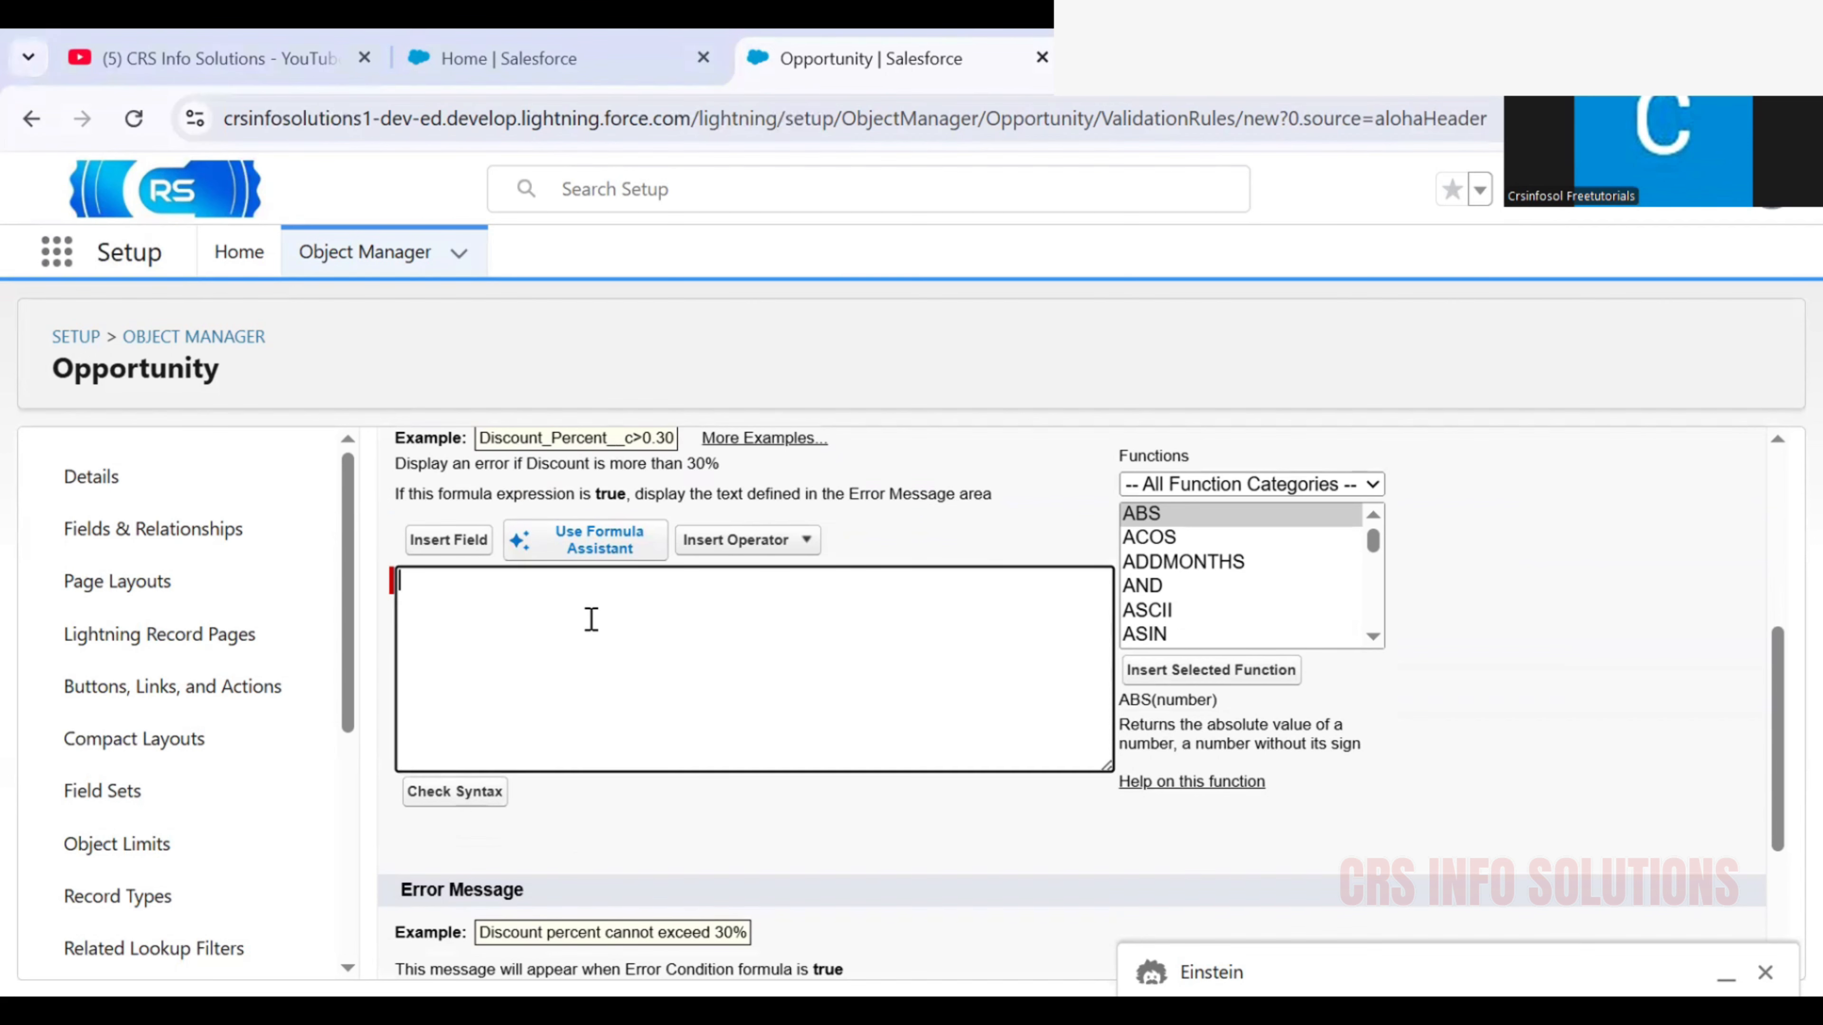
pyautogui.write('ISBLANK(Description)')
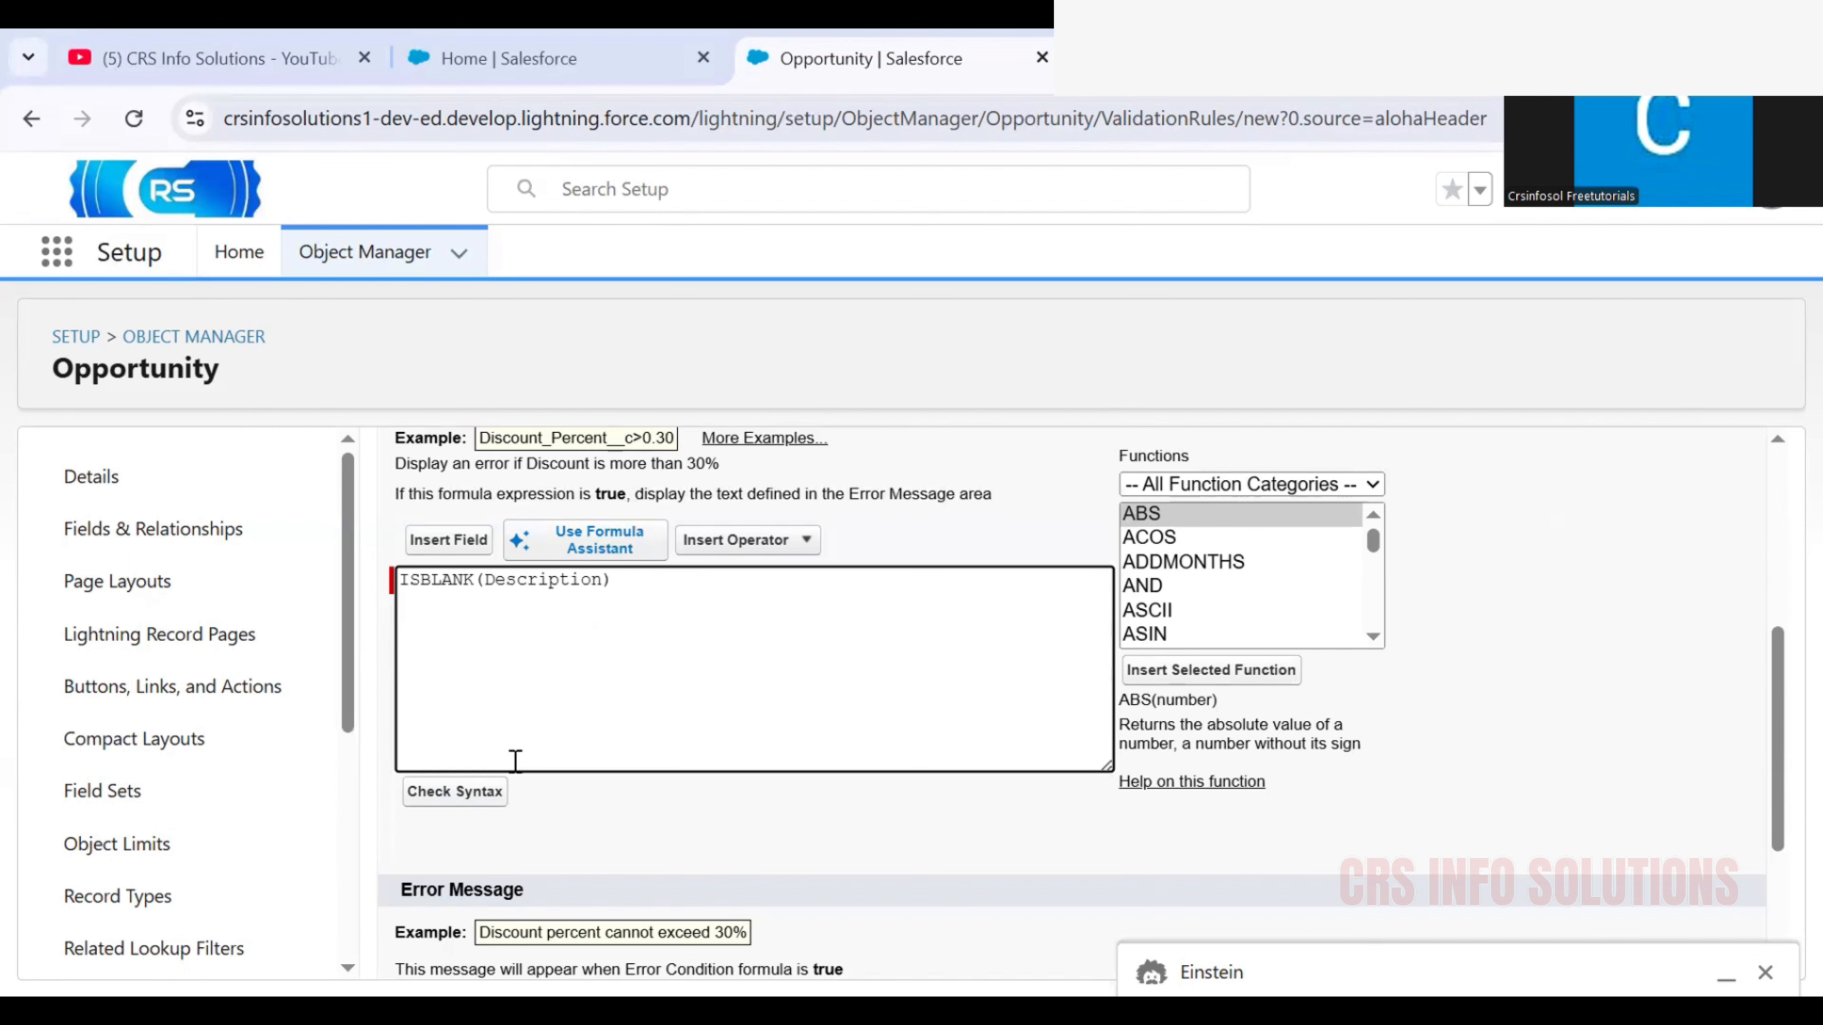
pyautogui.click(482, 793)
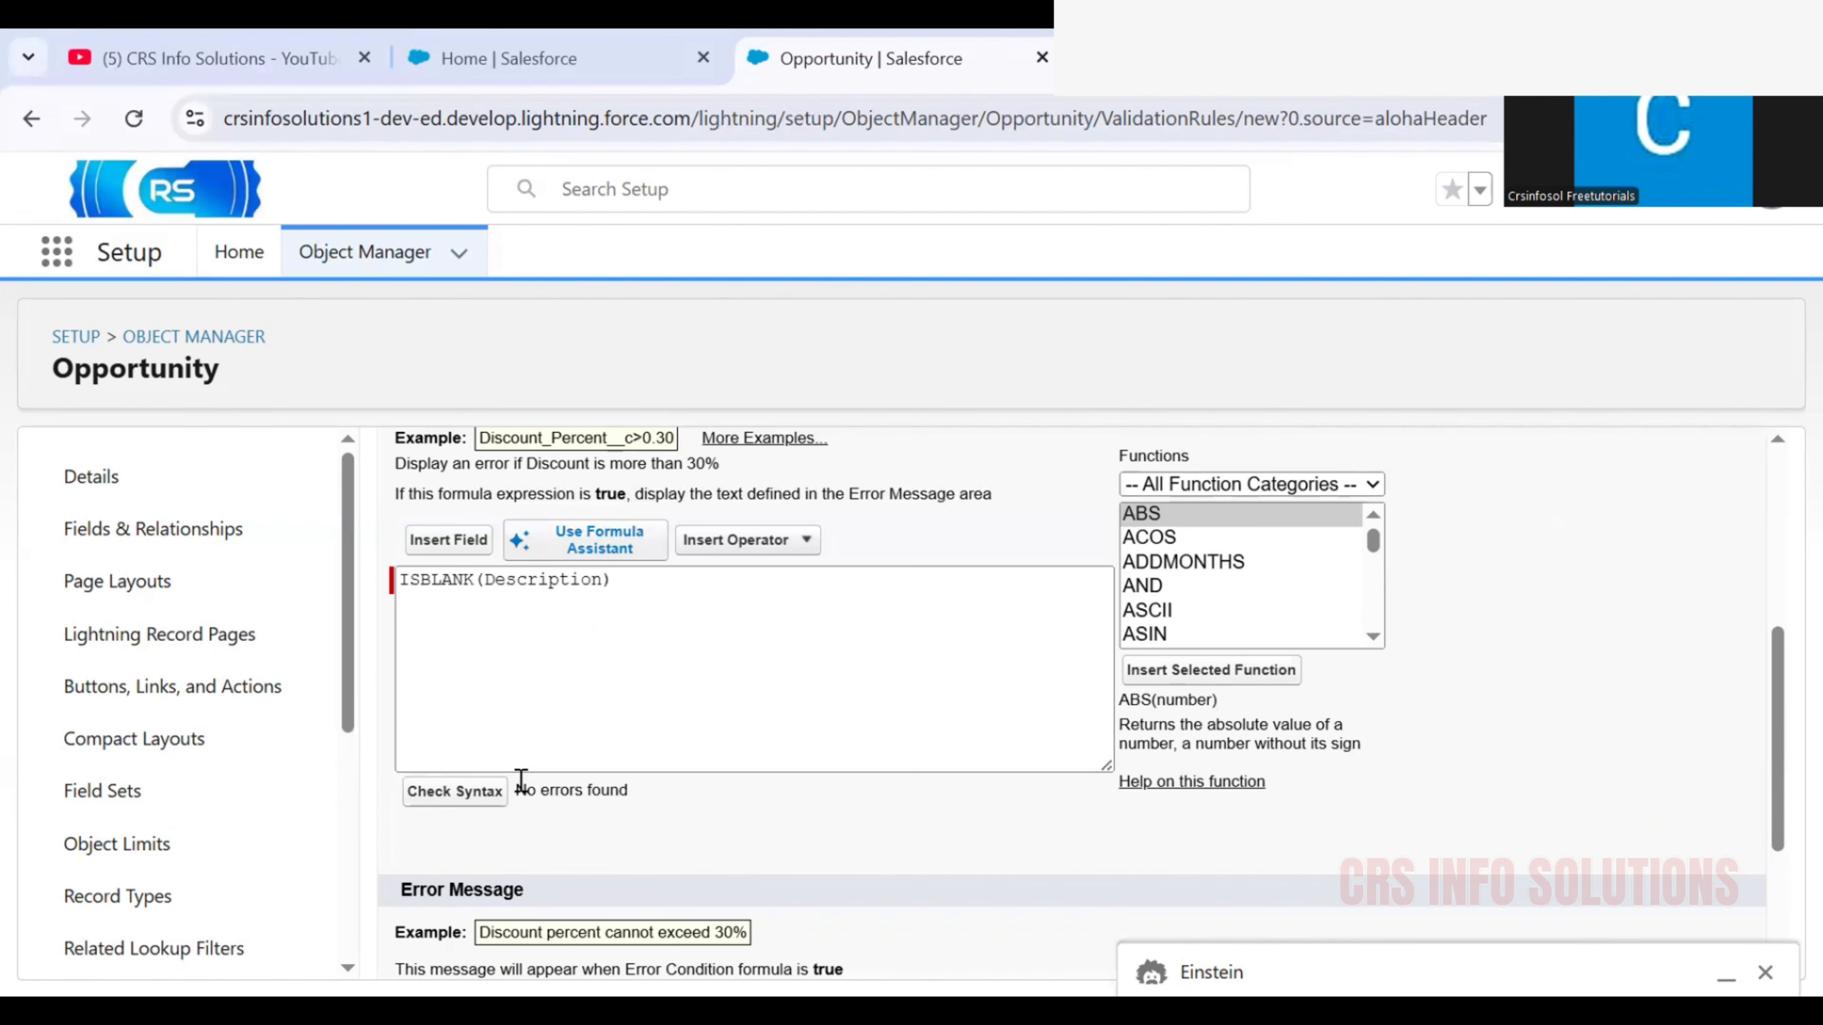
# Set the rule's error message to "Please Fill Description" and save the validation rule
pyautogui.scroll(-1, 563, 811)
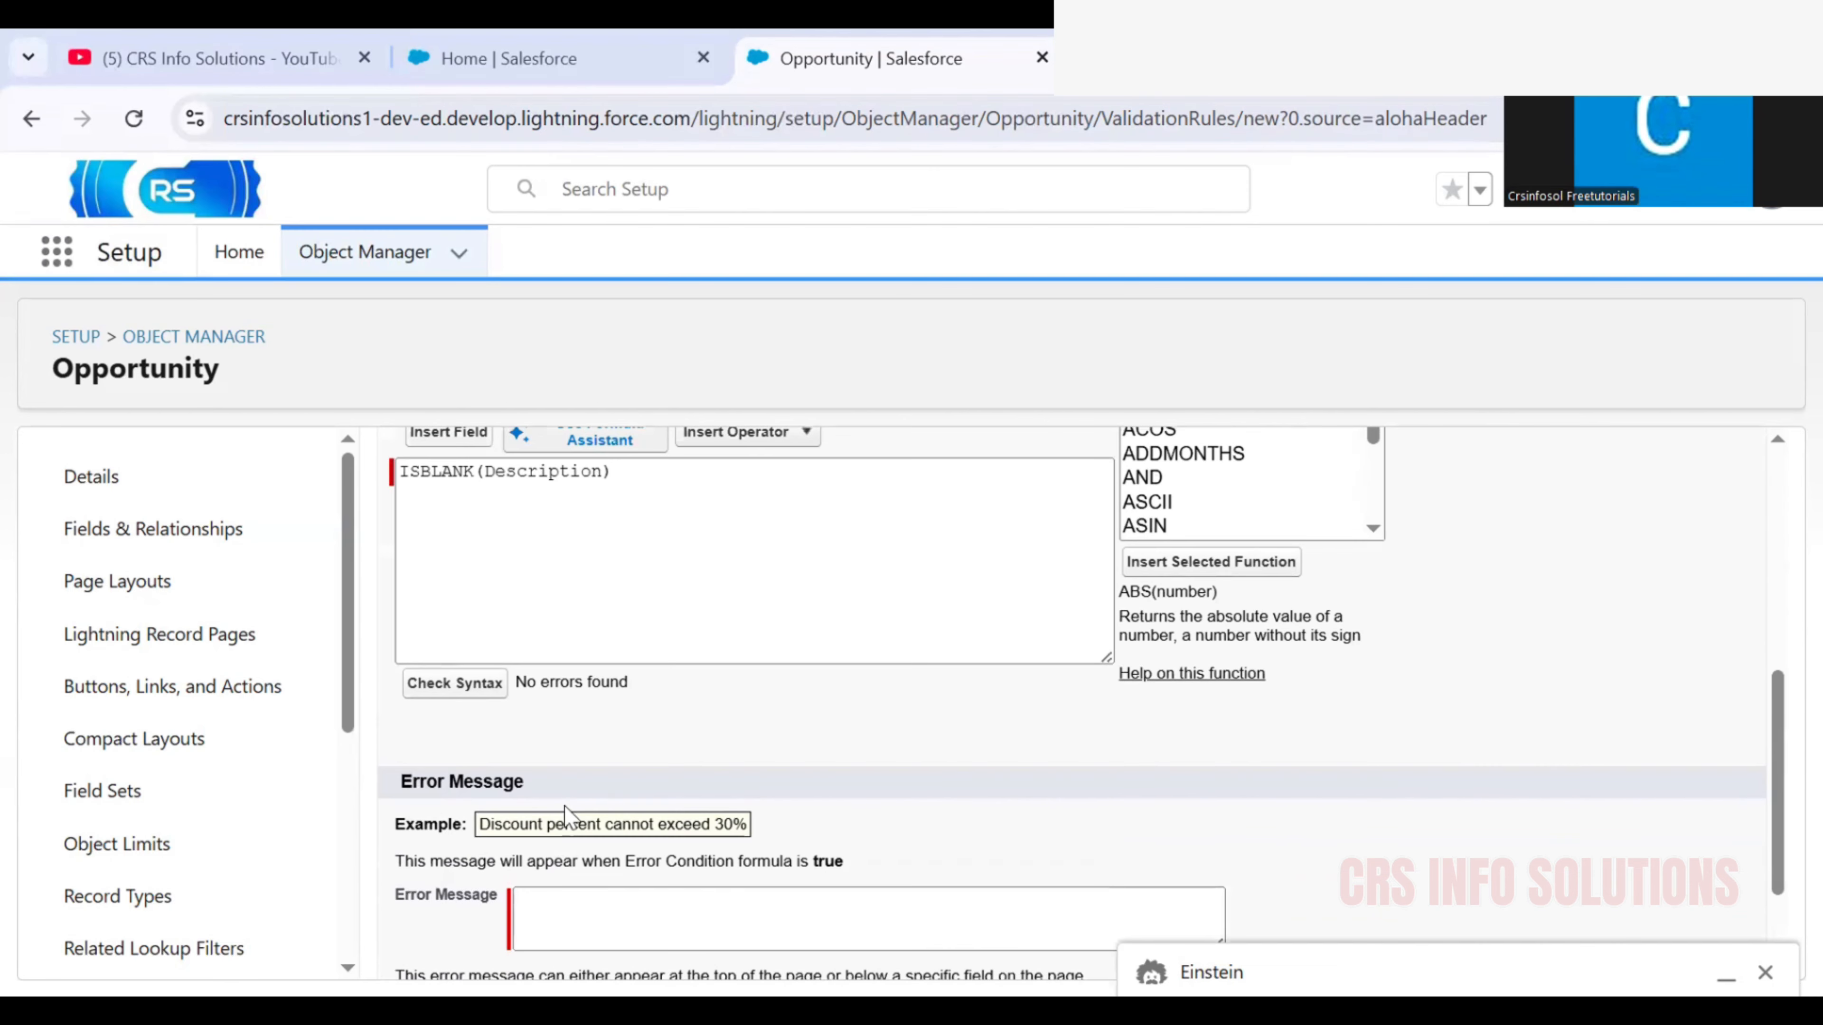
pyautogui.click(572, 908)
pyautogui.write('Pl')
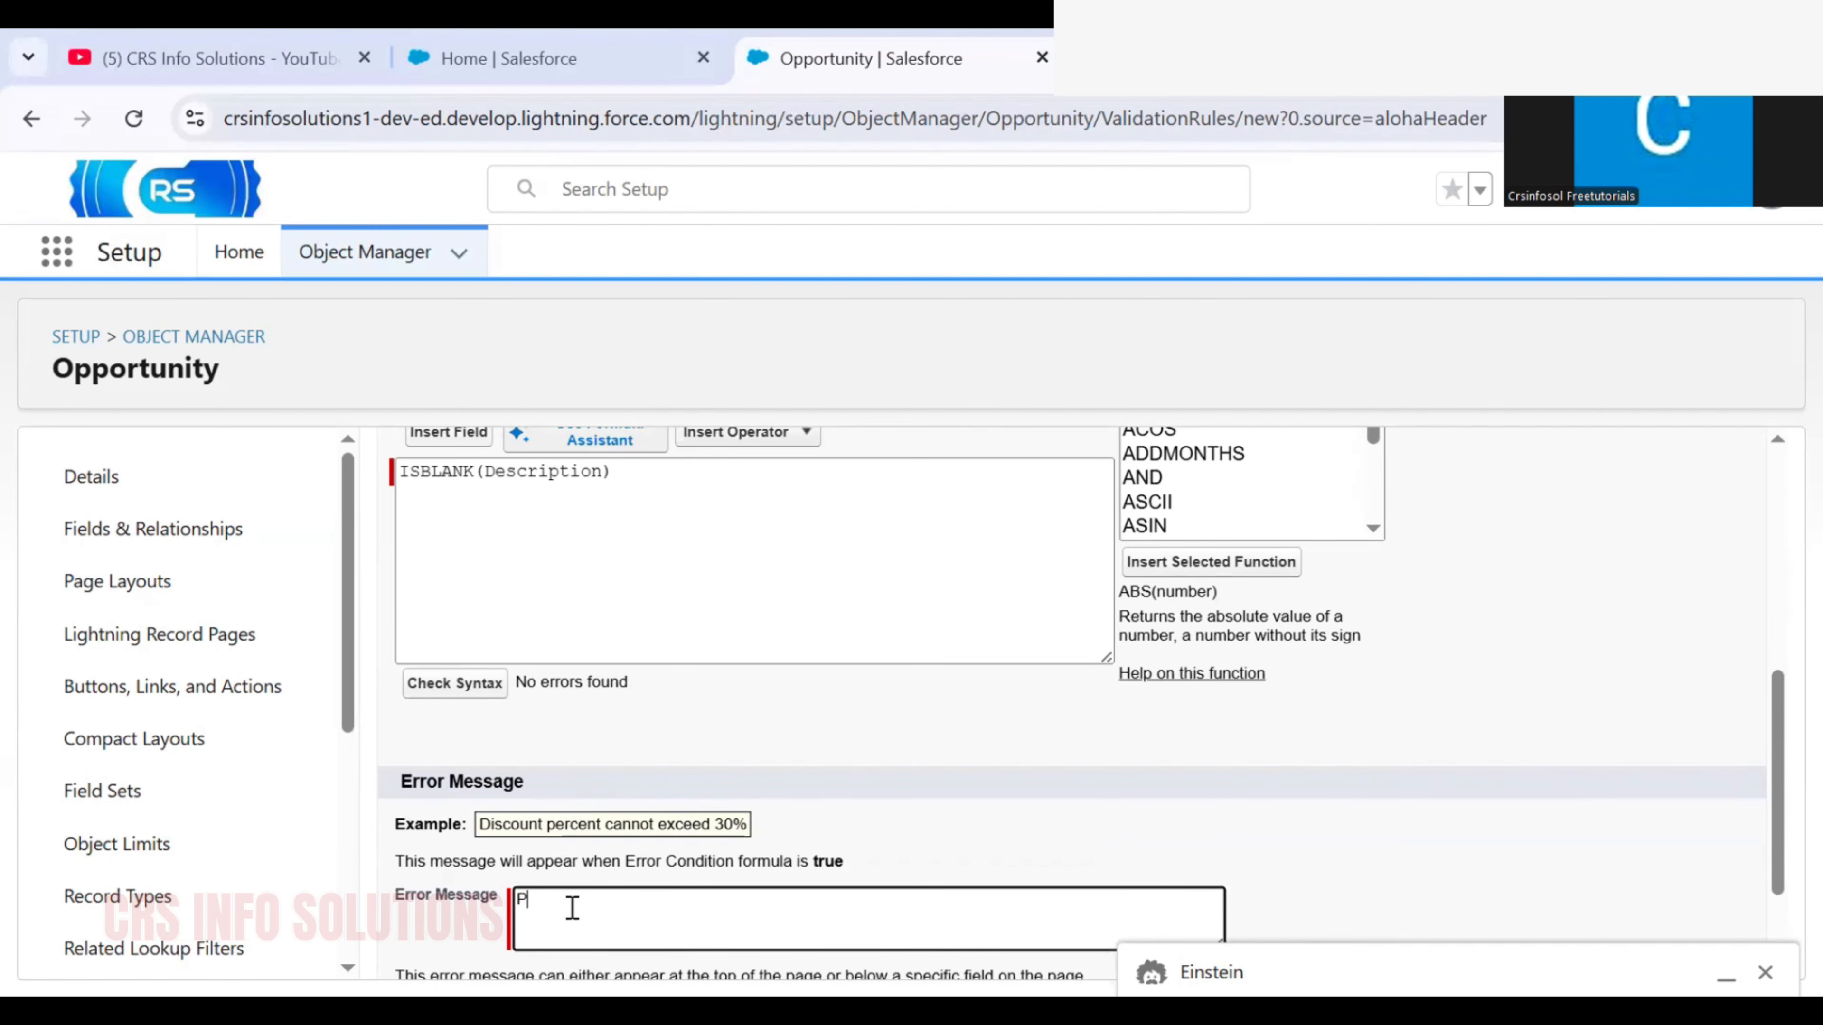
pyautogui.write('easw')
pyautogui.press('BackSpace')
pyautogui.write('e')
pyautogui.write('Fill Description')
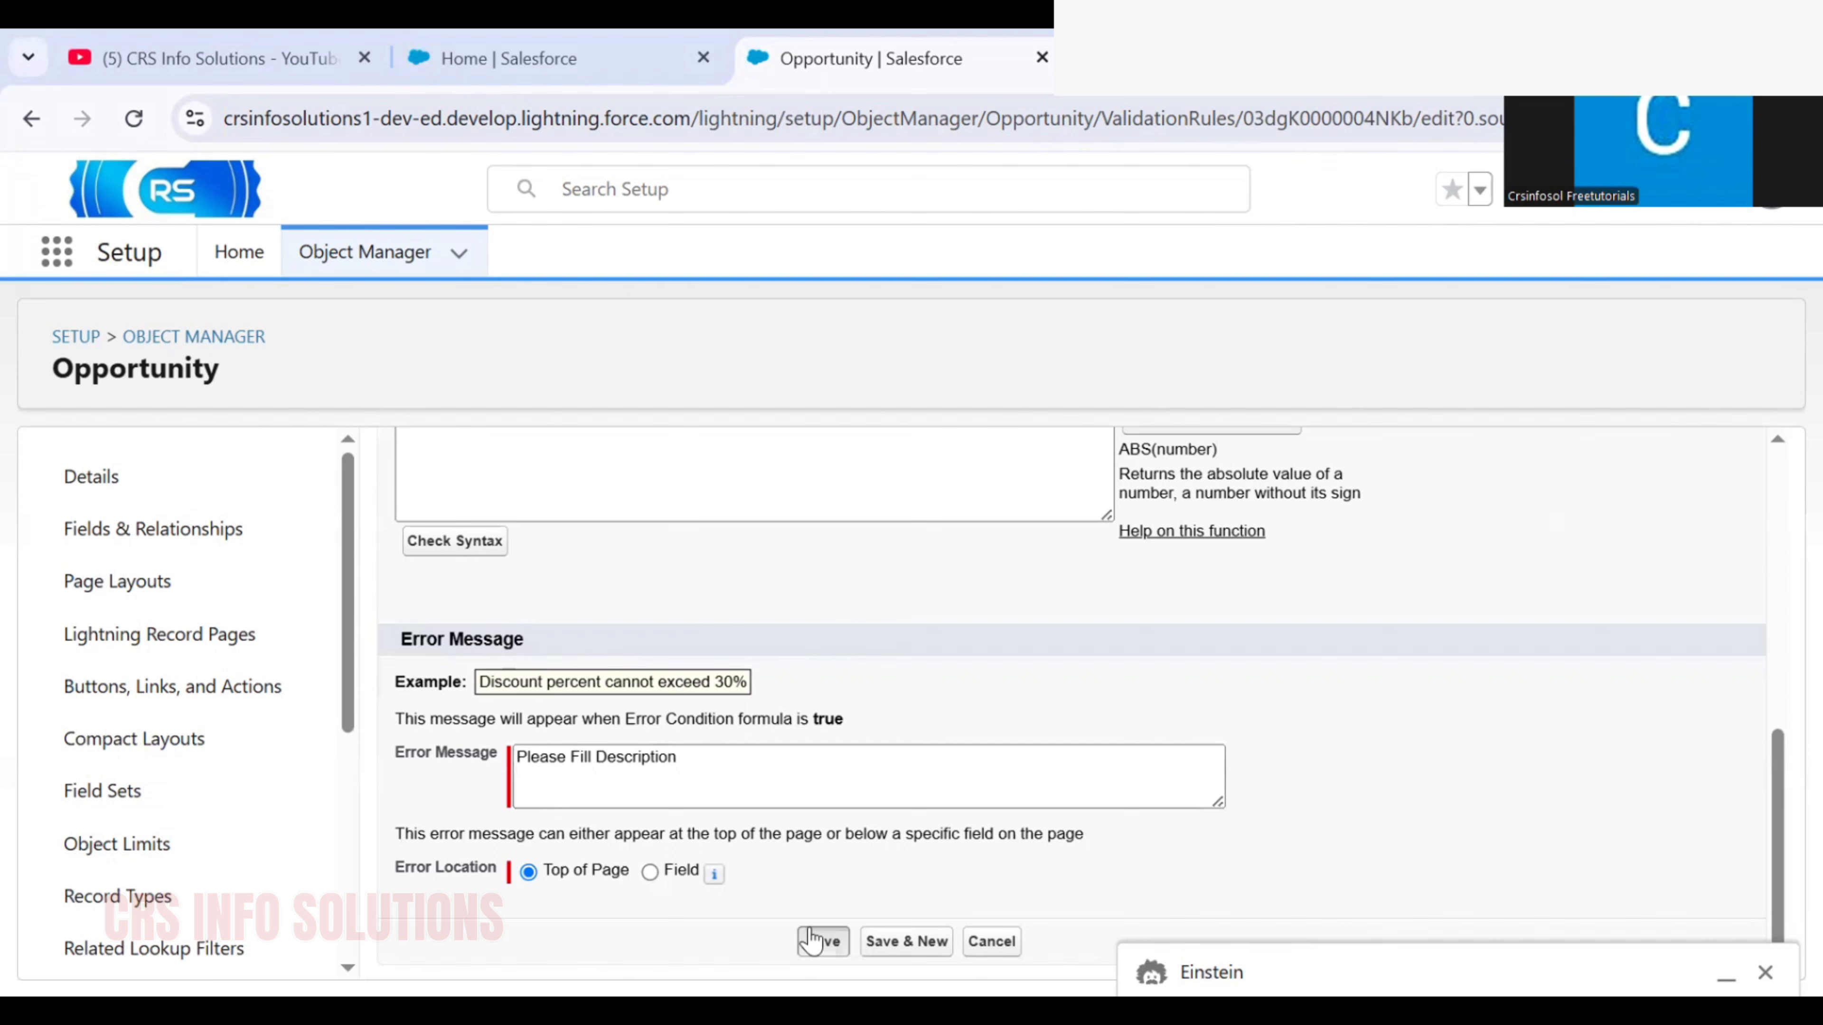
pyautogui.click(810, 941)
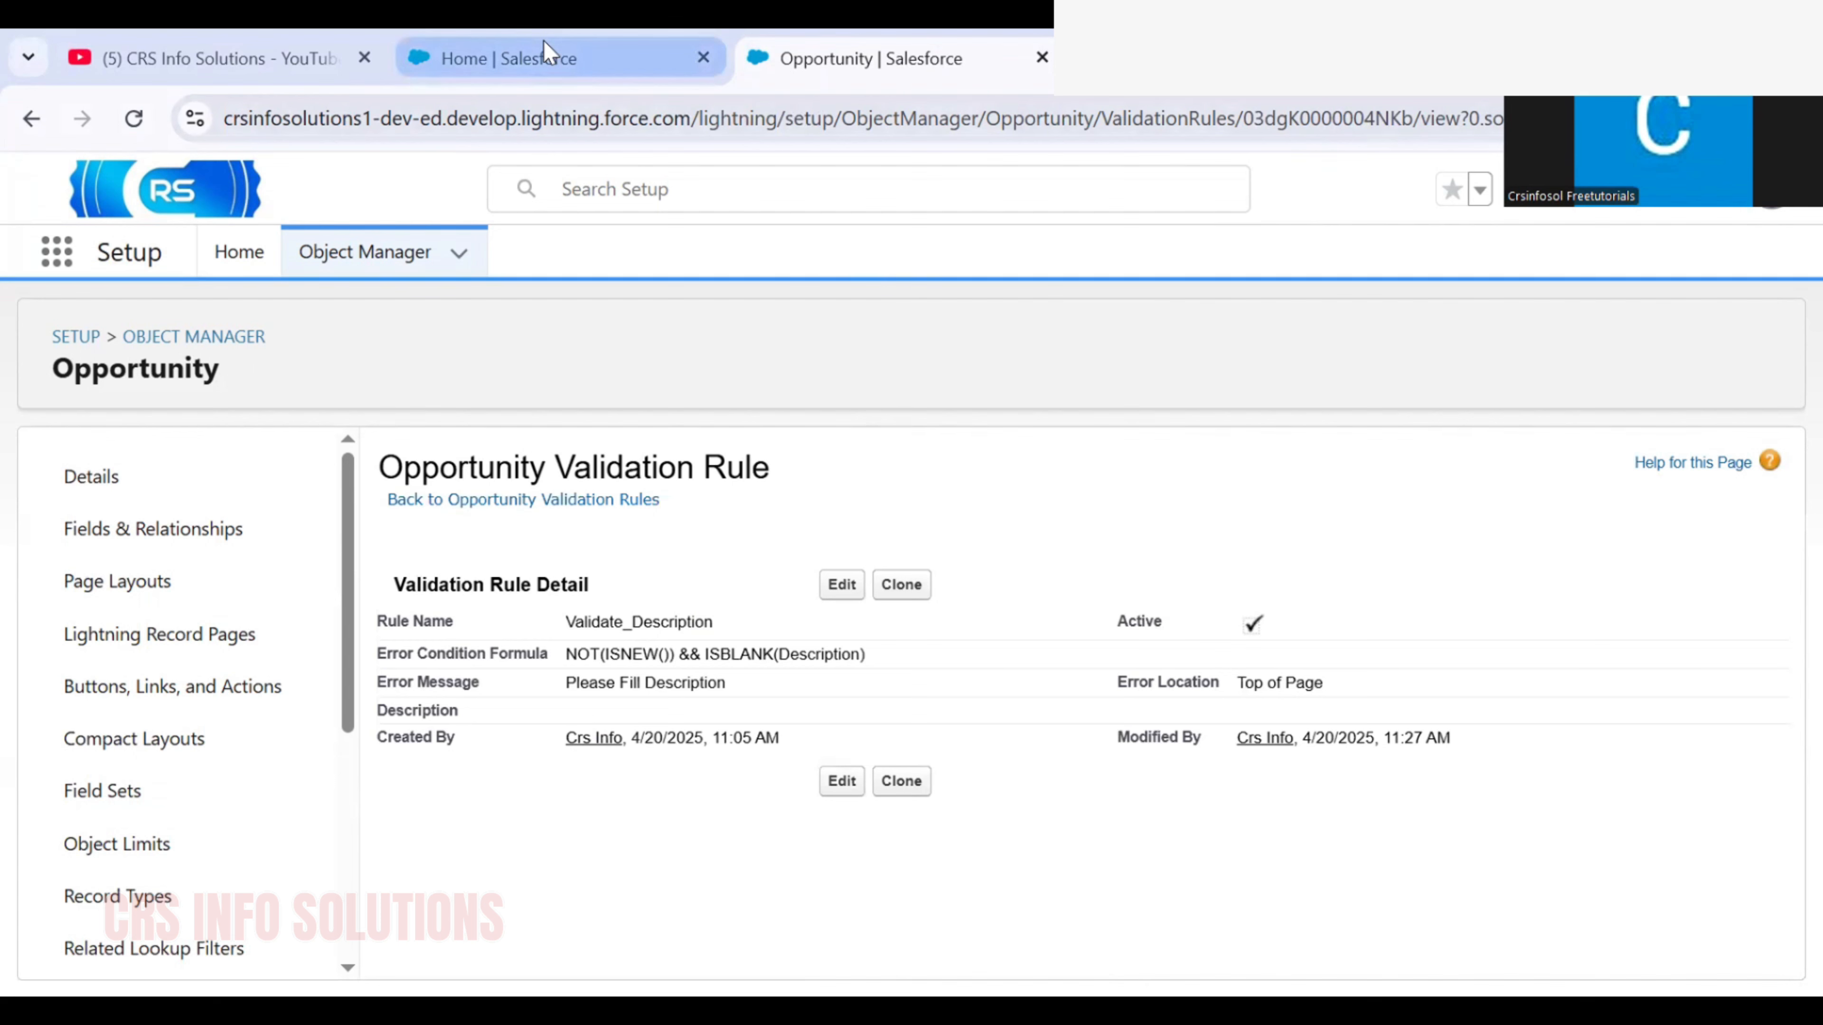
# Return to the Sales app and start a new record from the Opportunities list
pyautogui.moveTo(544, 40)
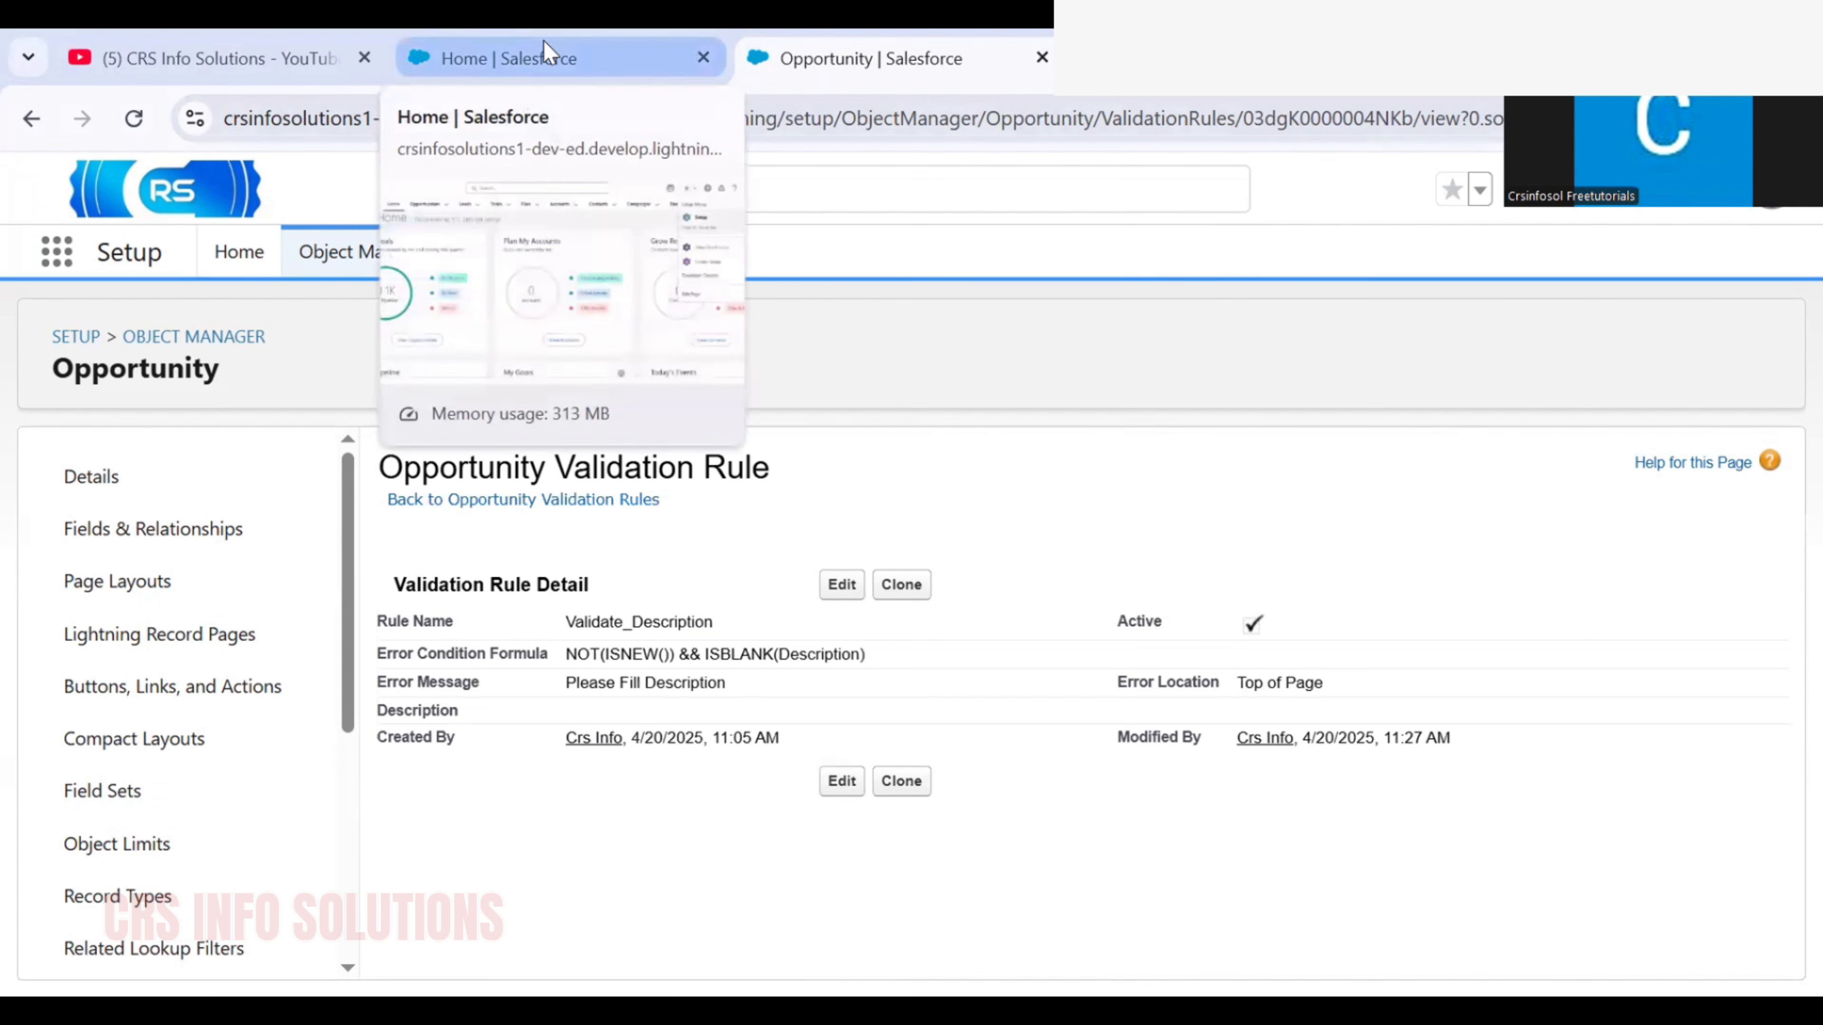
pyautogui.click(544, 40)
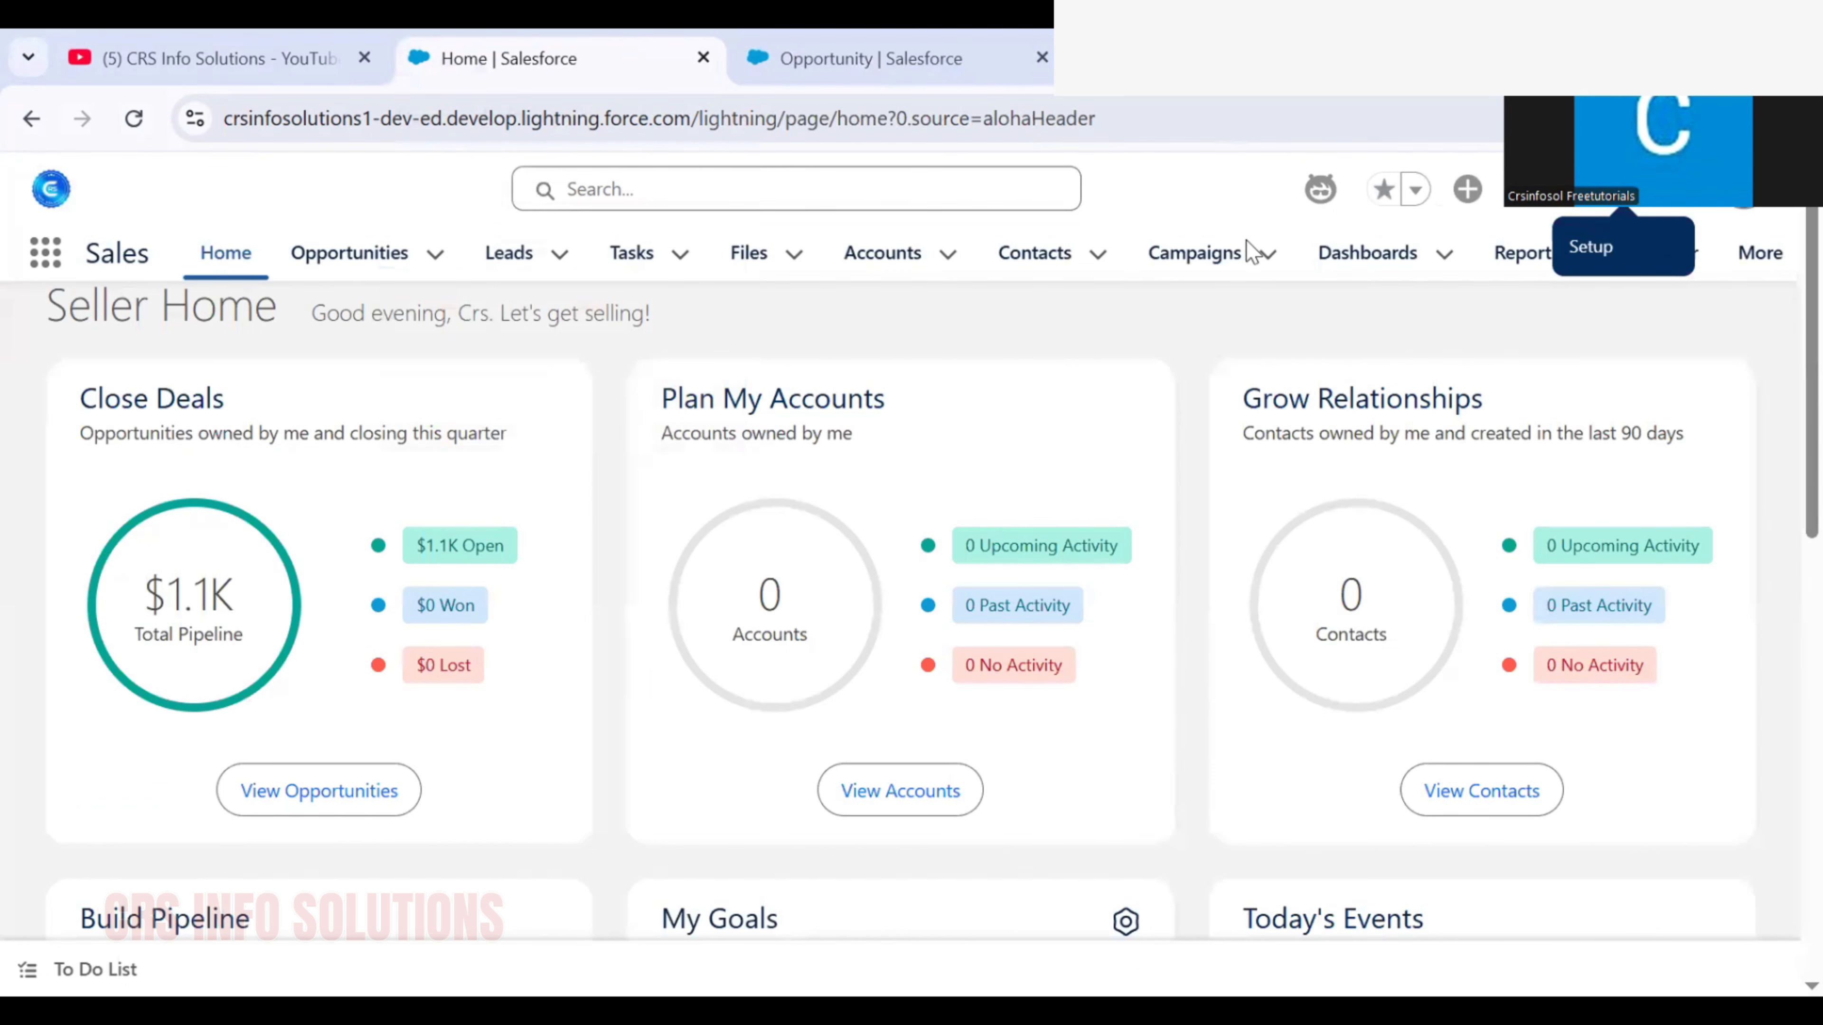
pyautogui.click(350, 253)
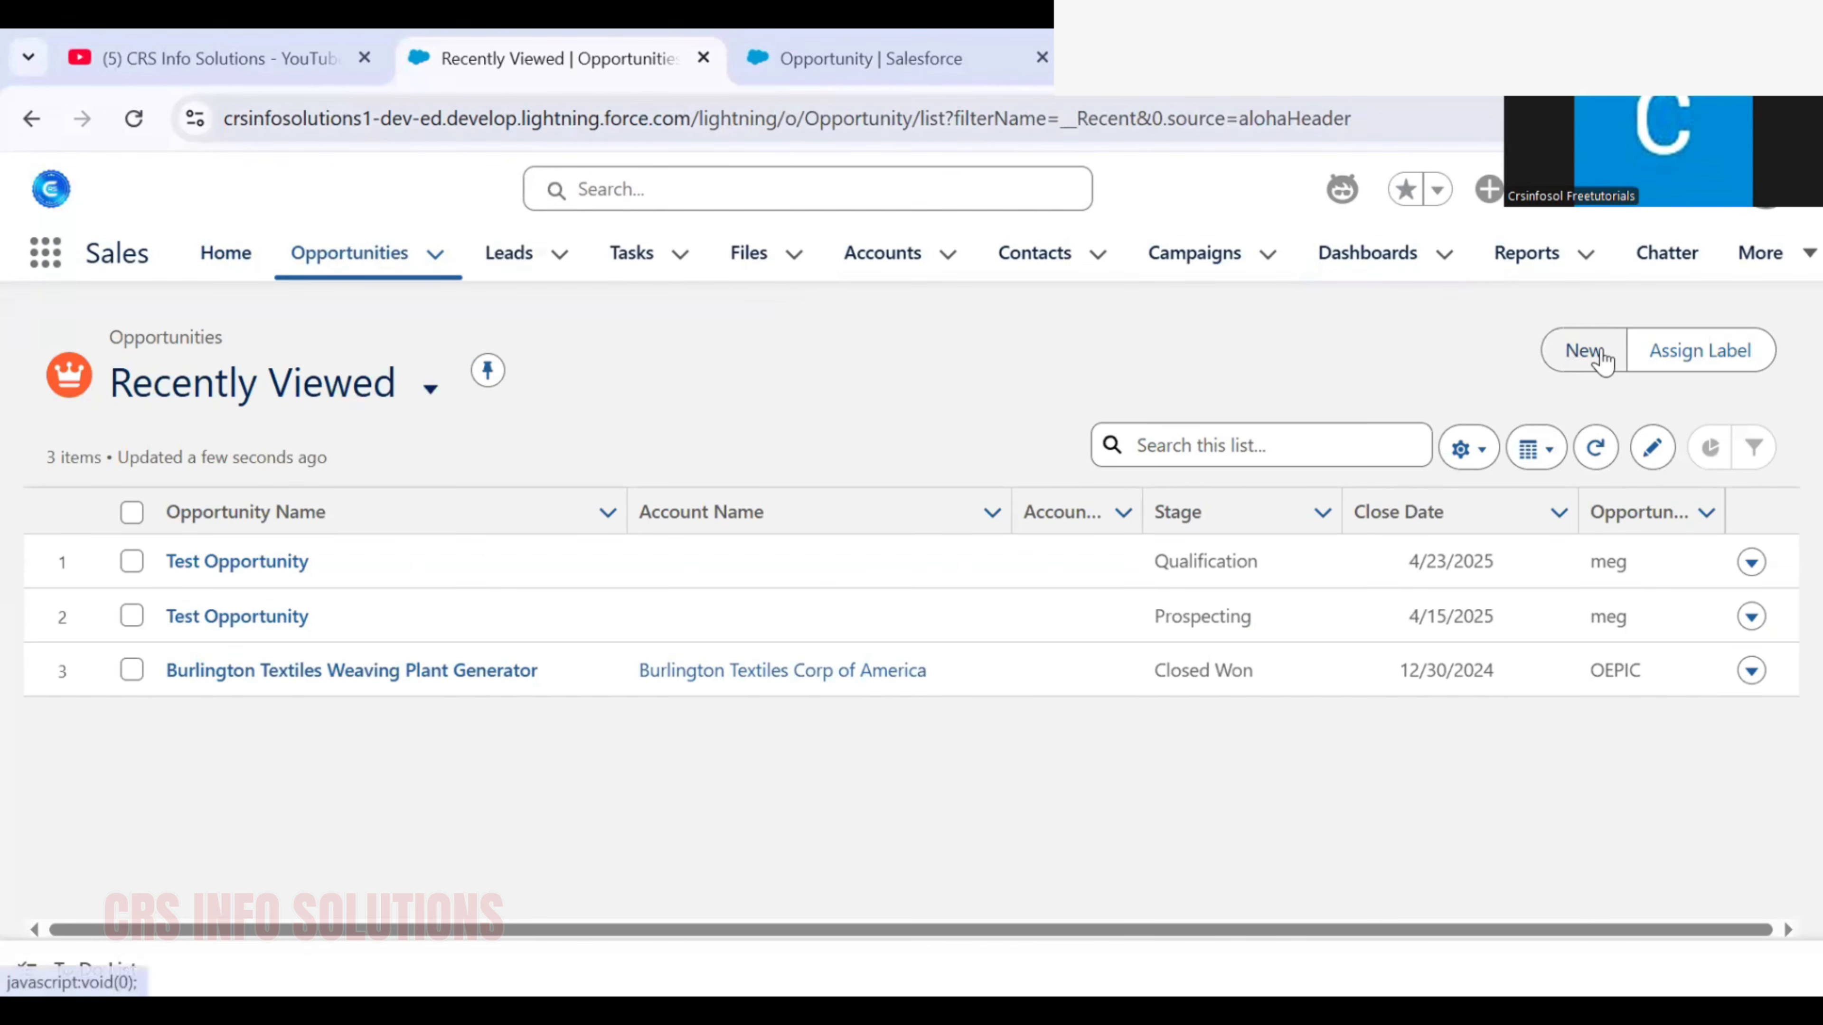
pyautogui.click(1584, 350)
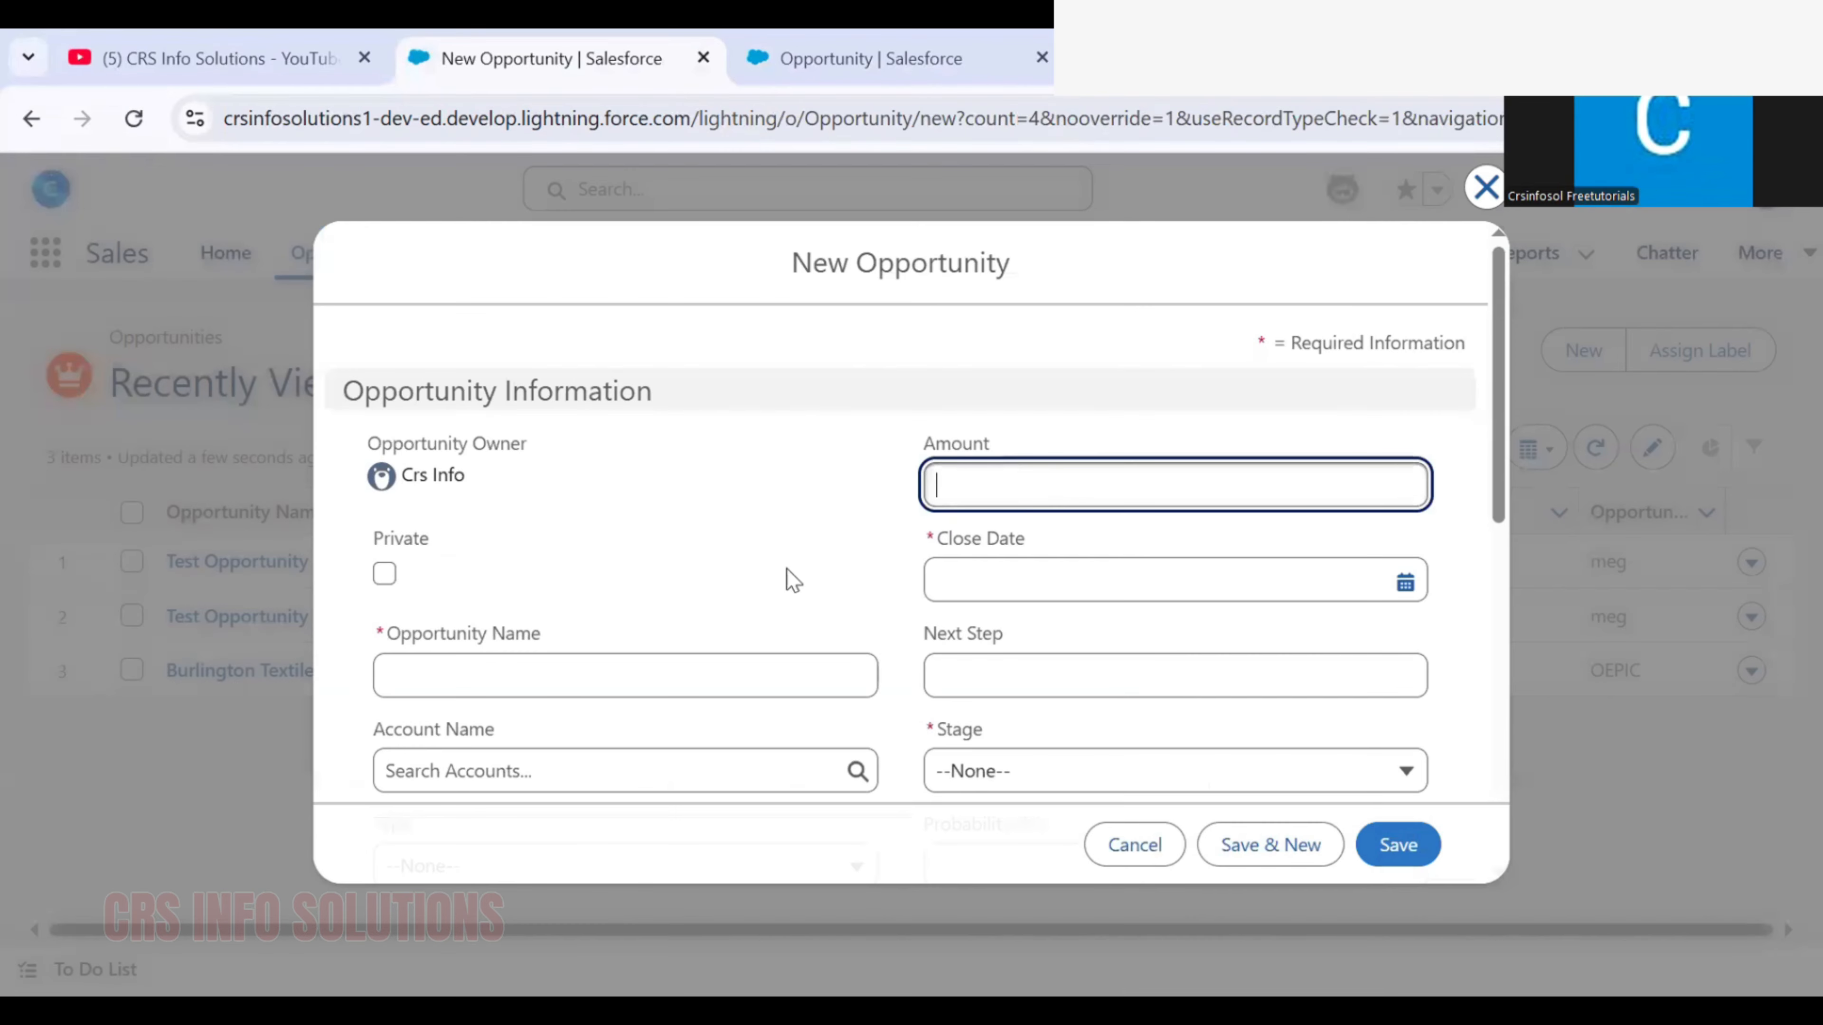
# Set the new opportunity's name to Test Opportunity
pyautogui.click(568, 667)
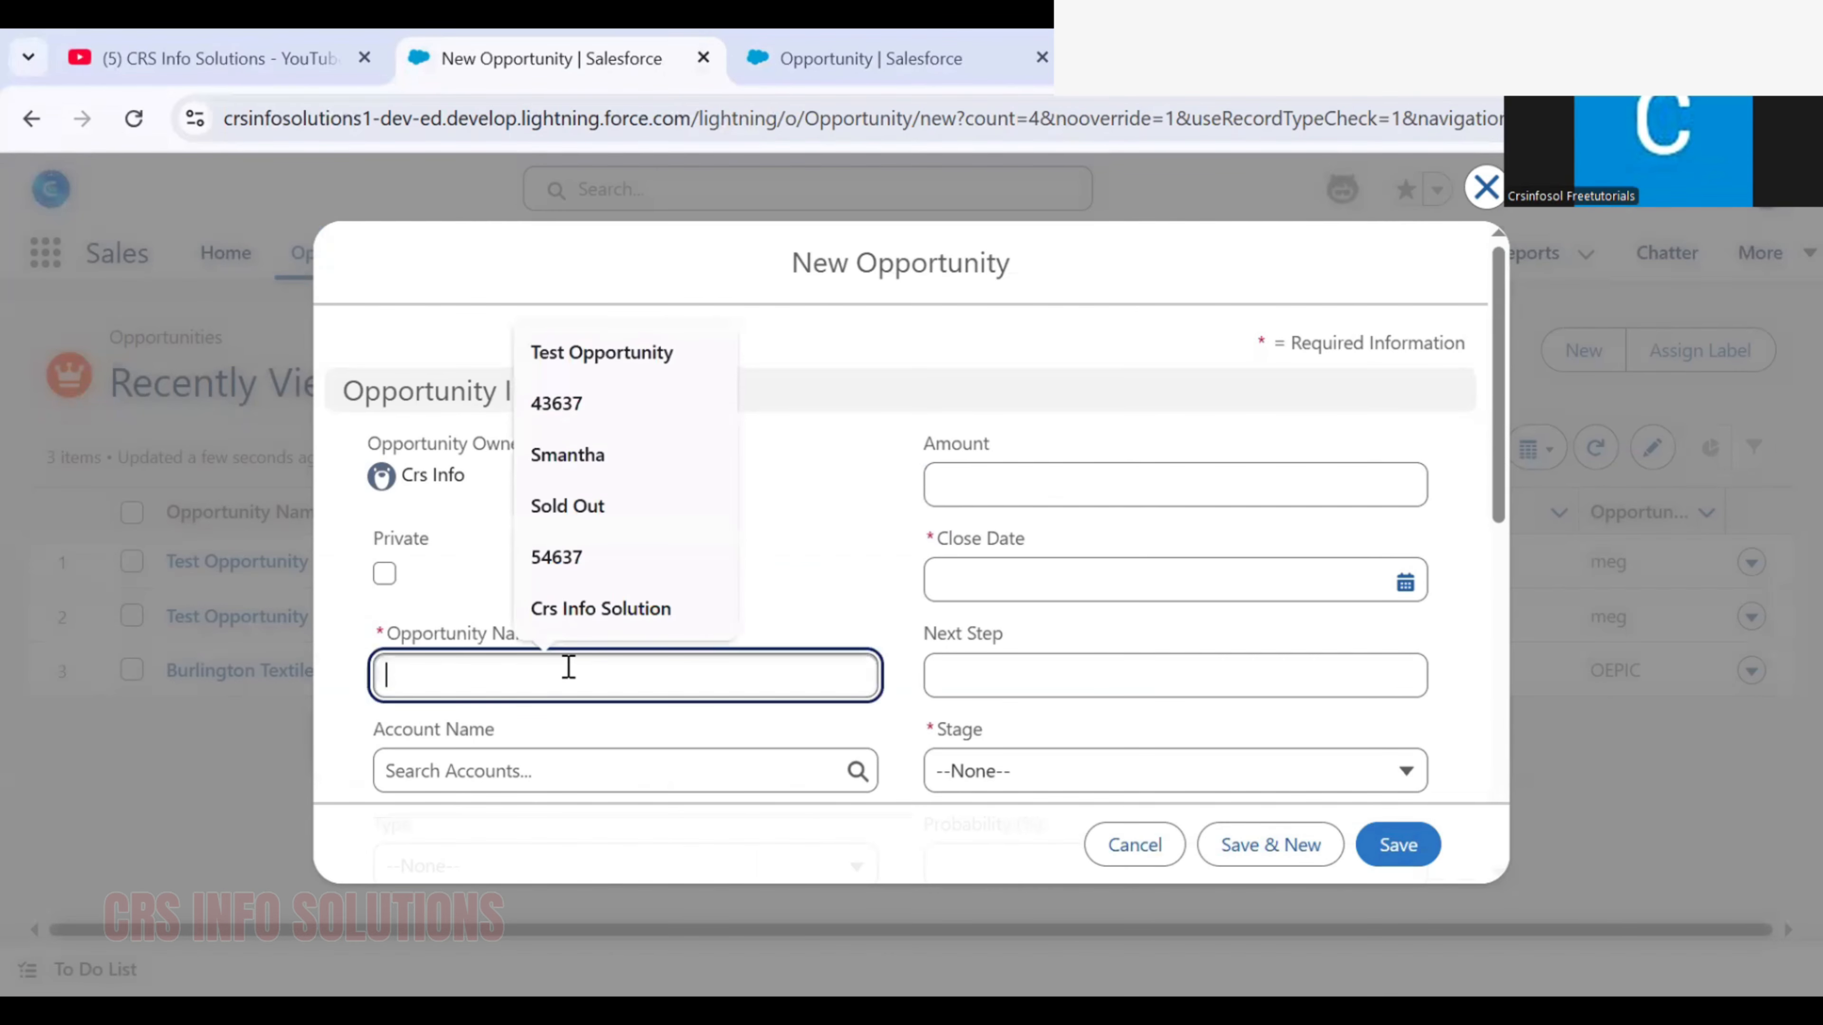
pyautogui.write('Tsr')
pyautogui.press('BackSpace')
pyautogui.press('BackSpace')
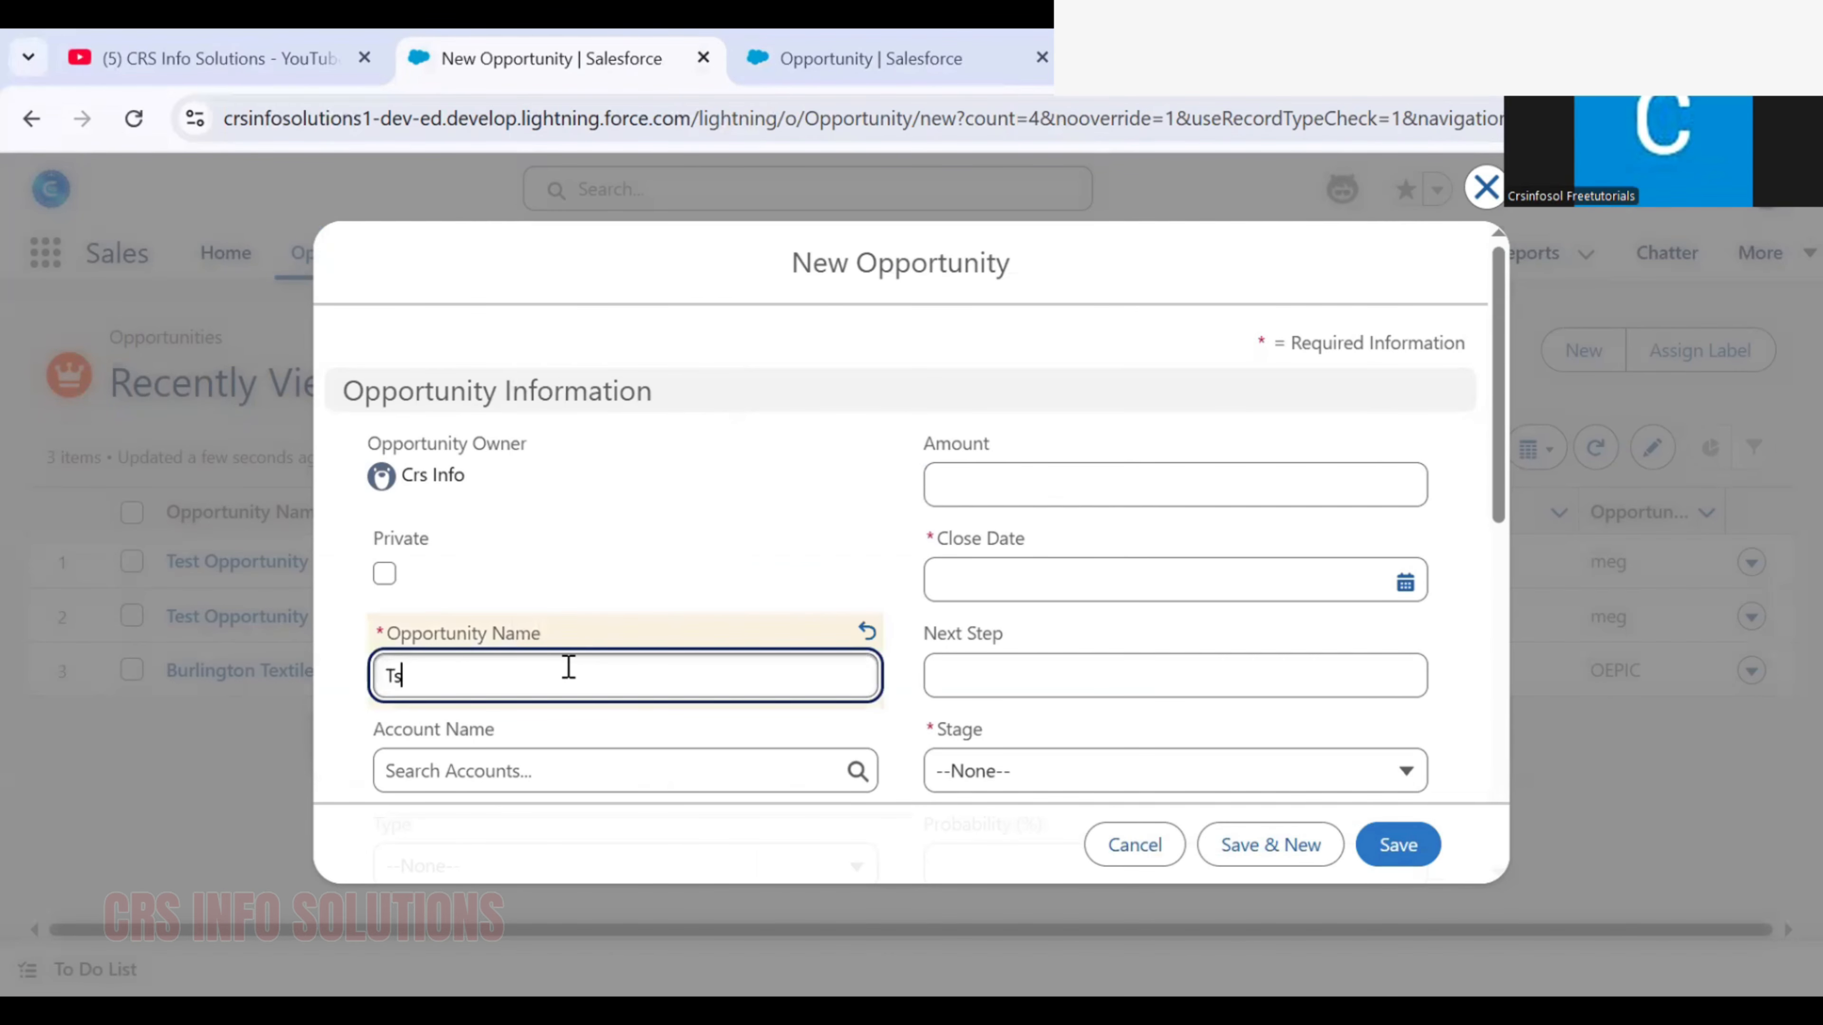
pyautogui.write('est O')
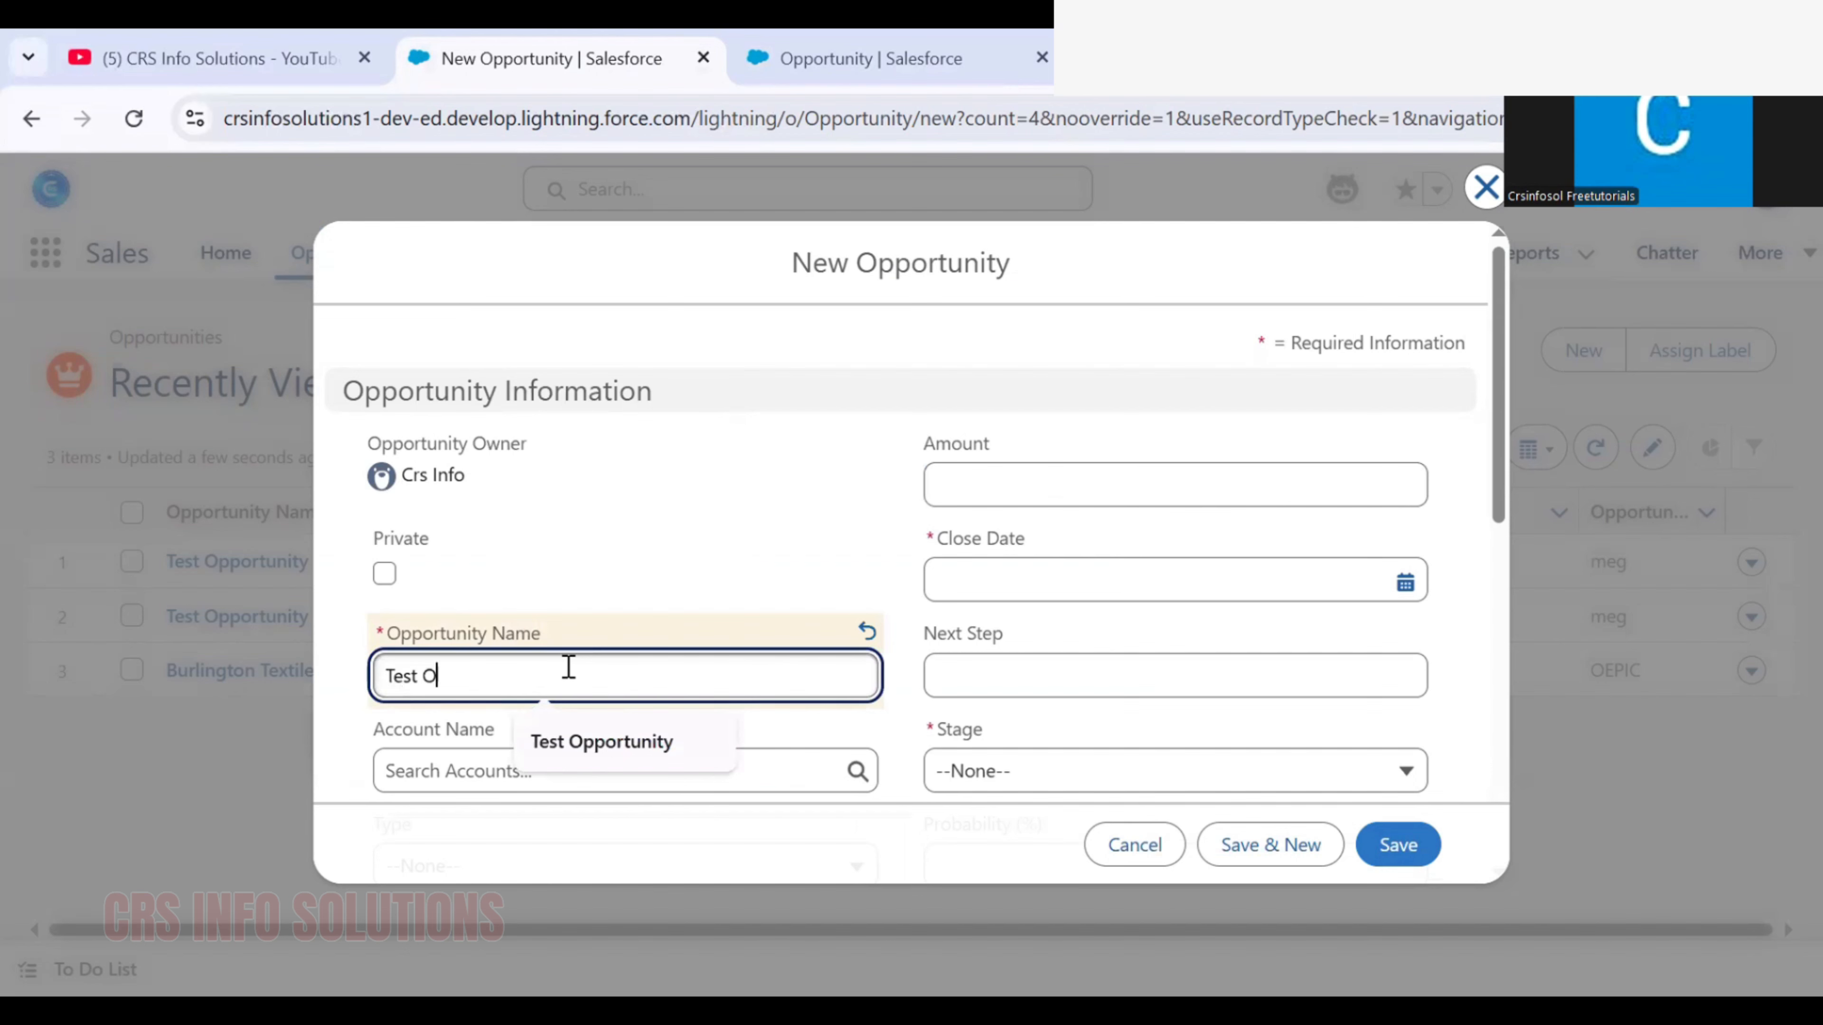
pyautogui.write('pportunity')
pyautogui.click(765, 515)
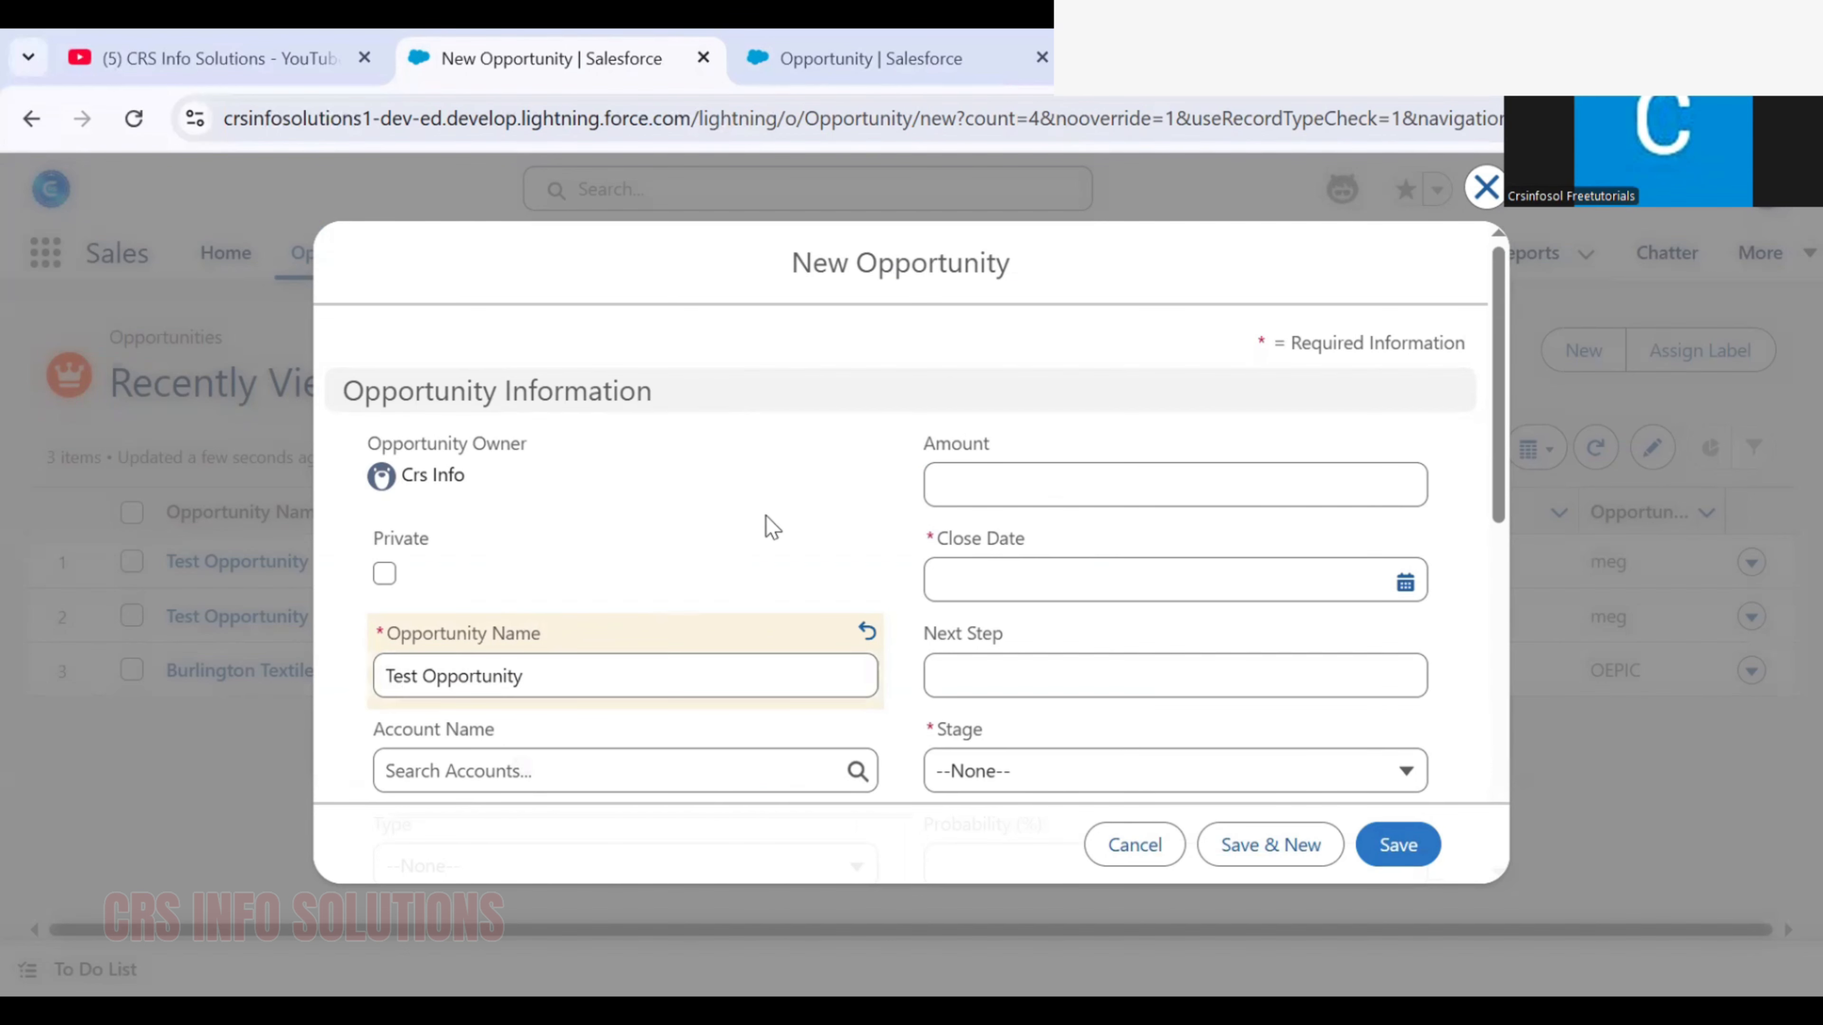
# Set the opportunity's amount to 345 and its close date to 4/22/2025
pyautogui.scroll(-2, 832, 466)
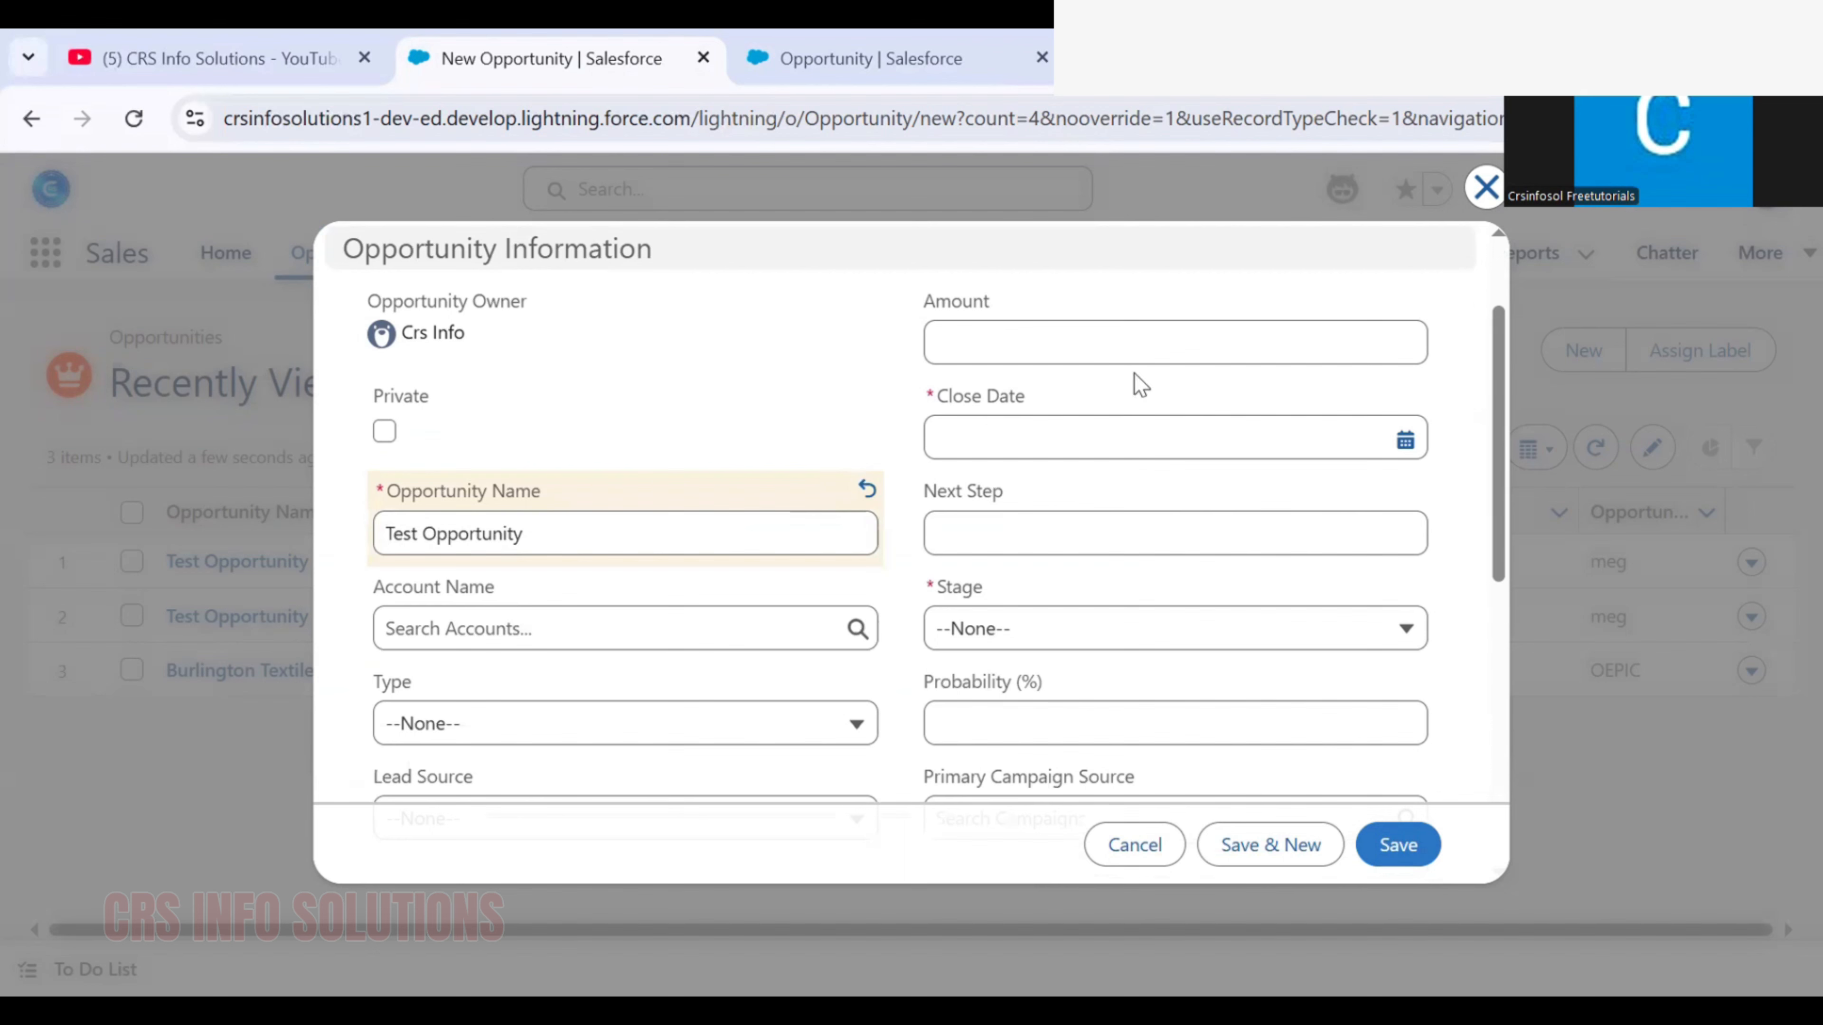
pyautogui.click(1139, 351)
pyautogui.write('345')
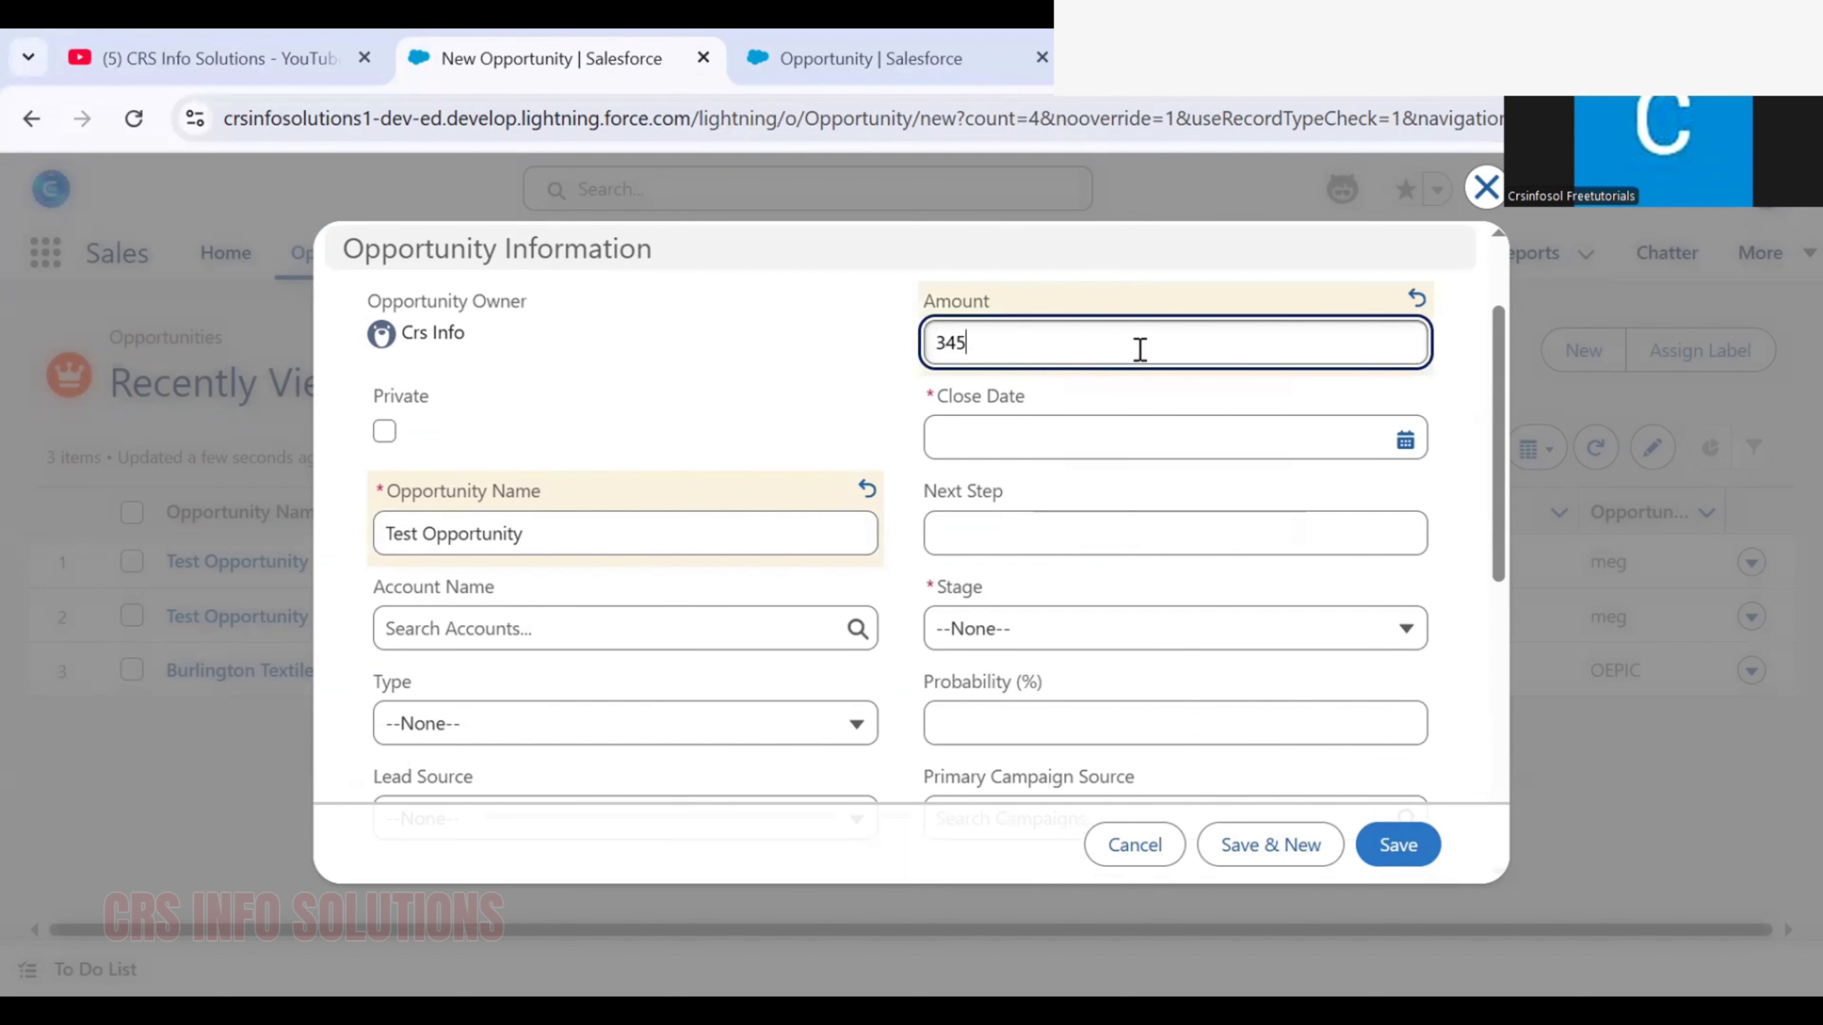
pyautogui.click(1339, 424)
pyautogui.click(1155, 765)
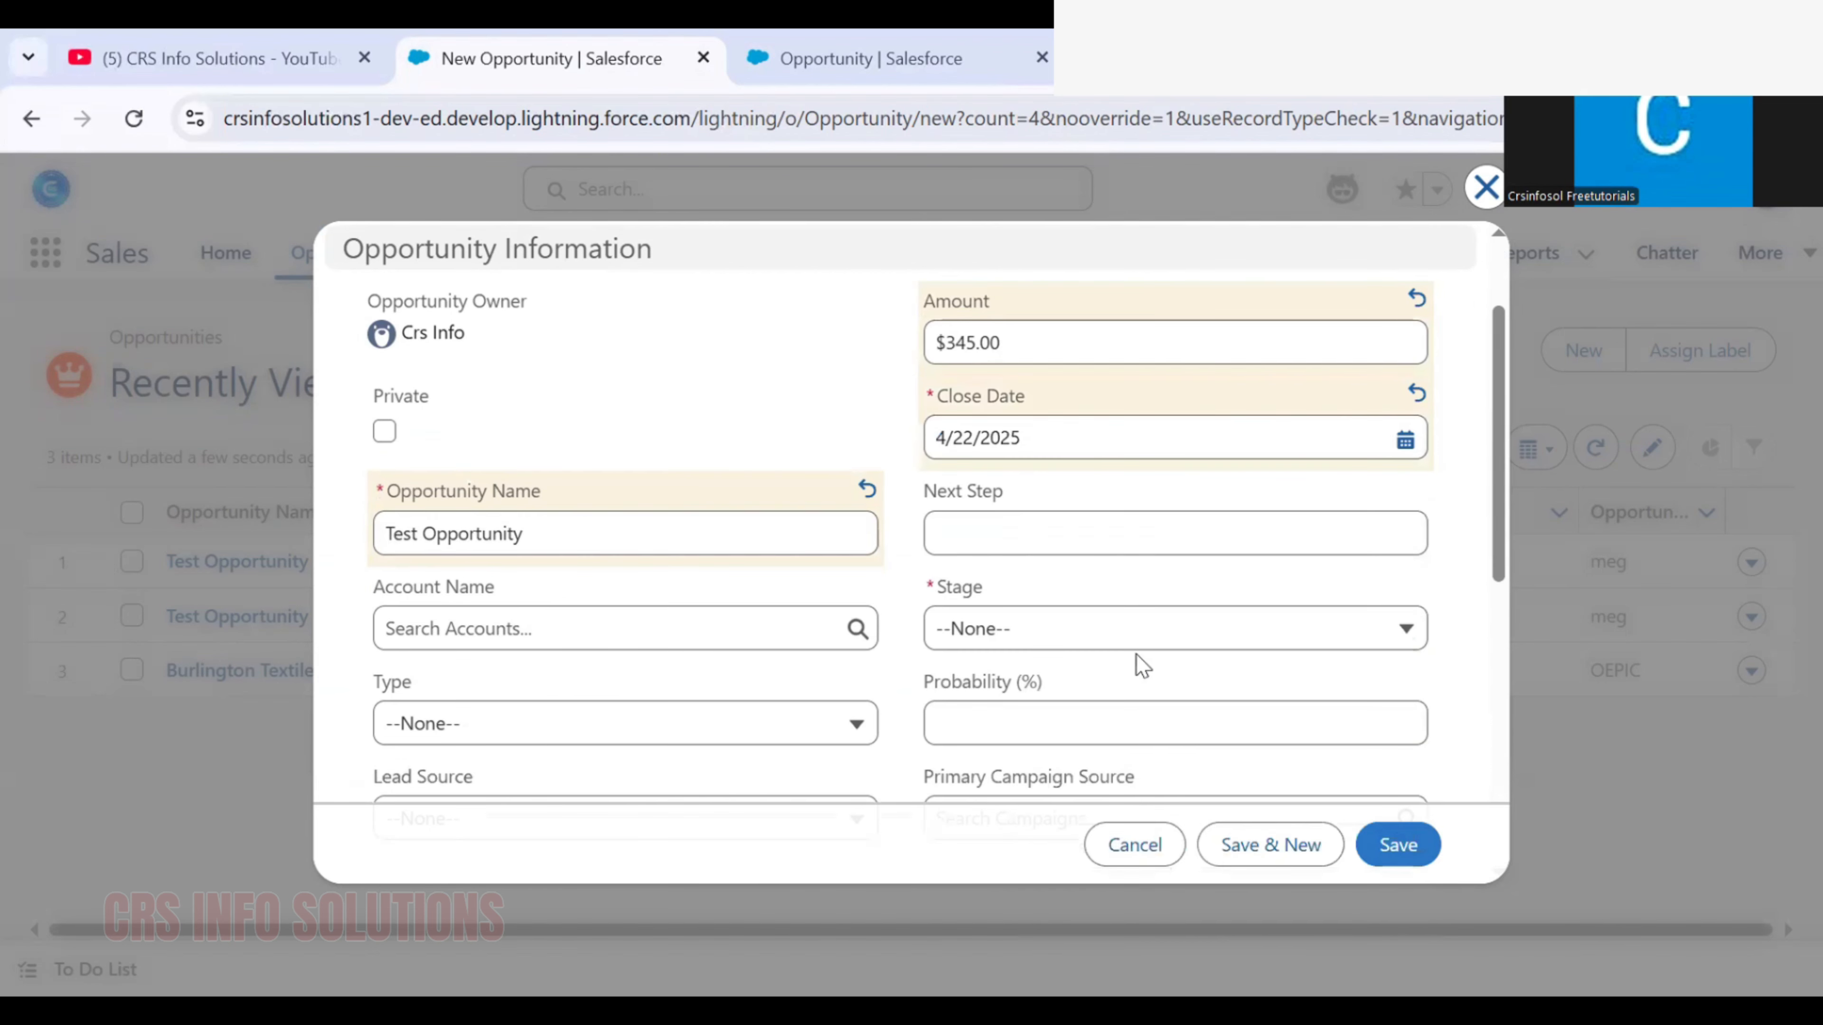
# Set the opportunity's stage to Needs Analysis and try to save the record with the description left blank
pyautogui.click(1133, 632)
pyautogui.click(1075, 388)
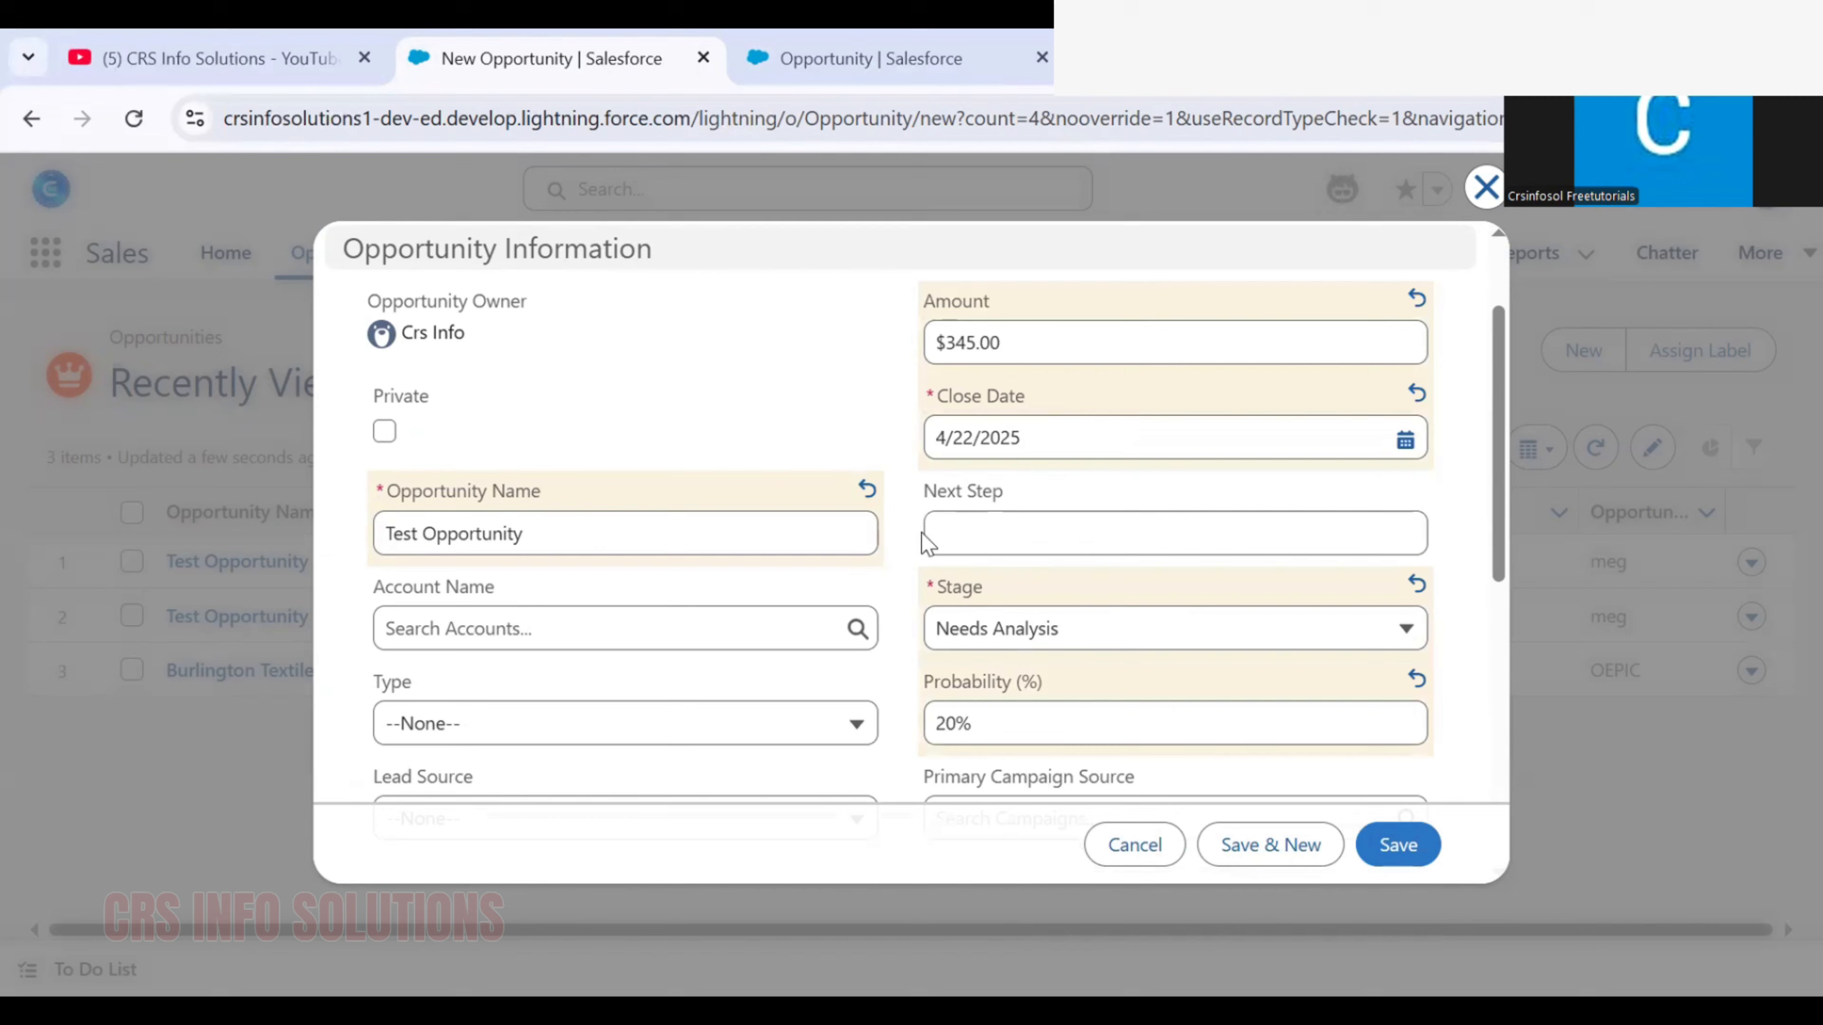
pyautogui.scroll(-6, 925, 542)
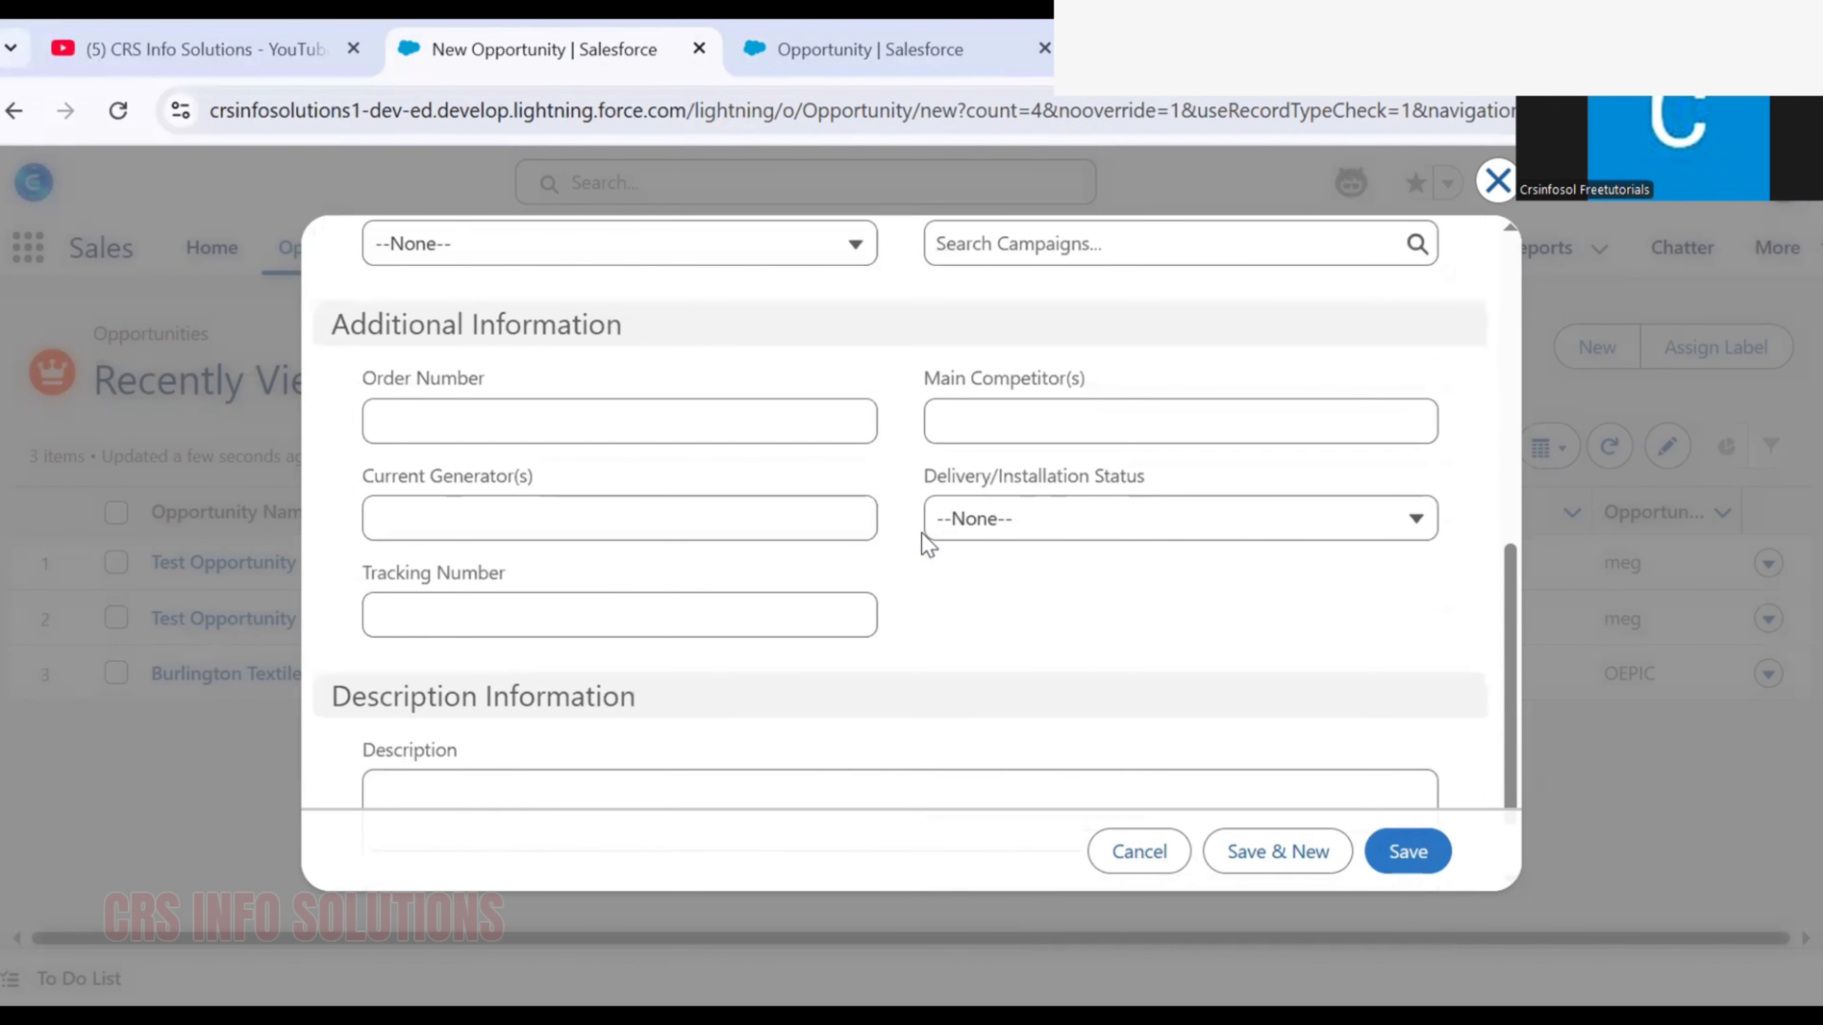
pyautogui.scroll(-2, 922, 542)
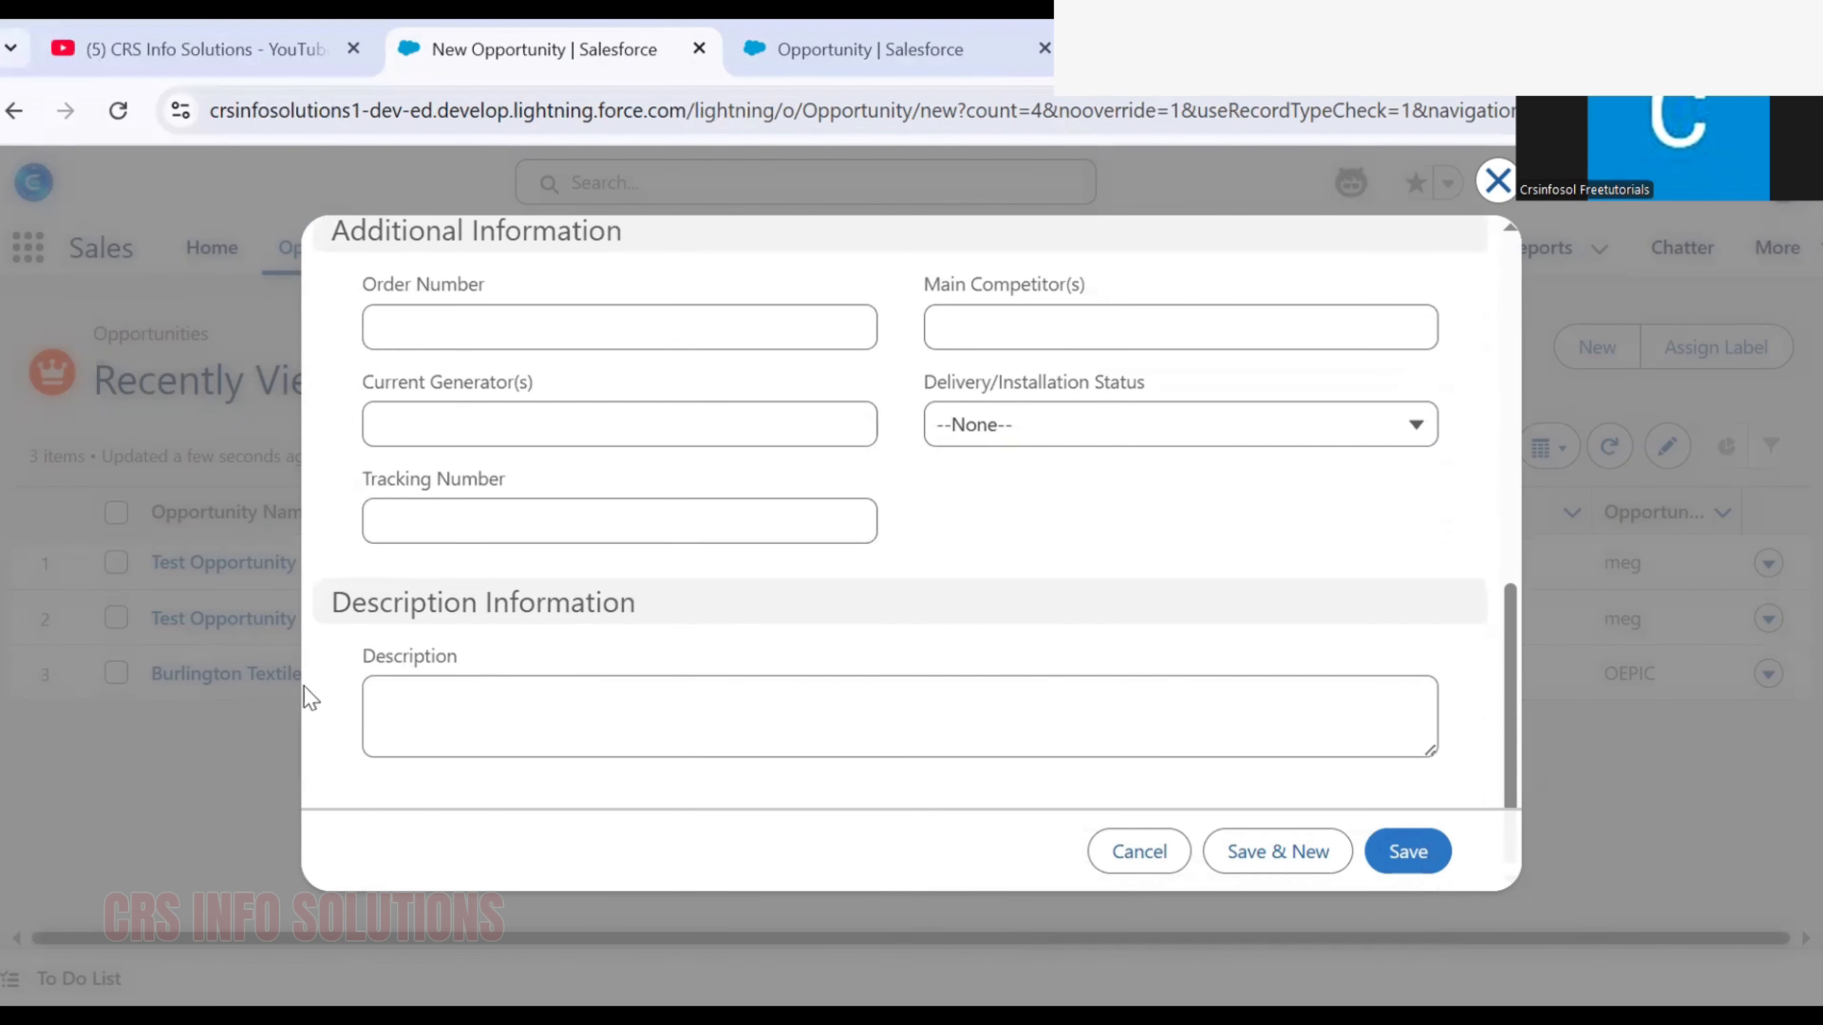
pyautogui.moveTo(360, 651); pyautogui.dragTo(531, 659)
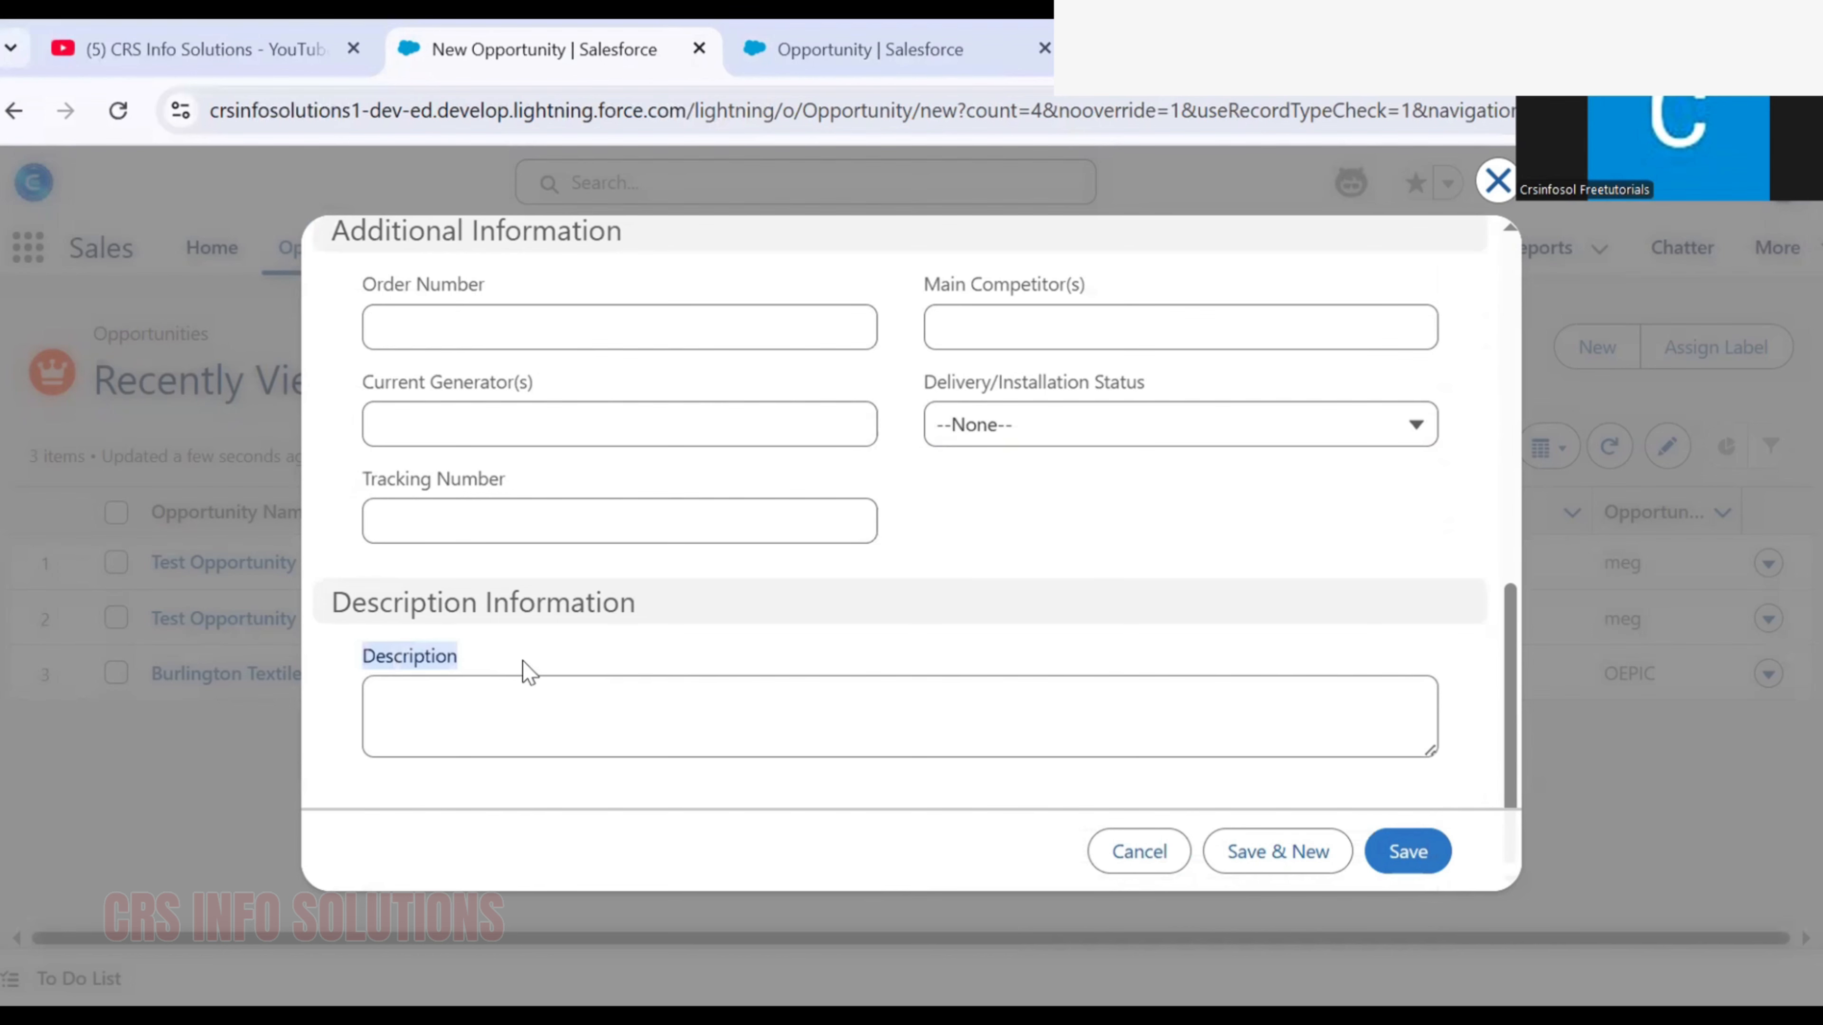
pyautogui.click(488, 695)
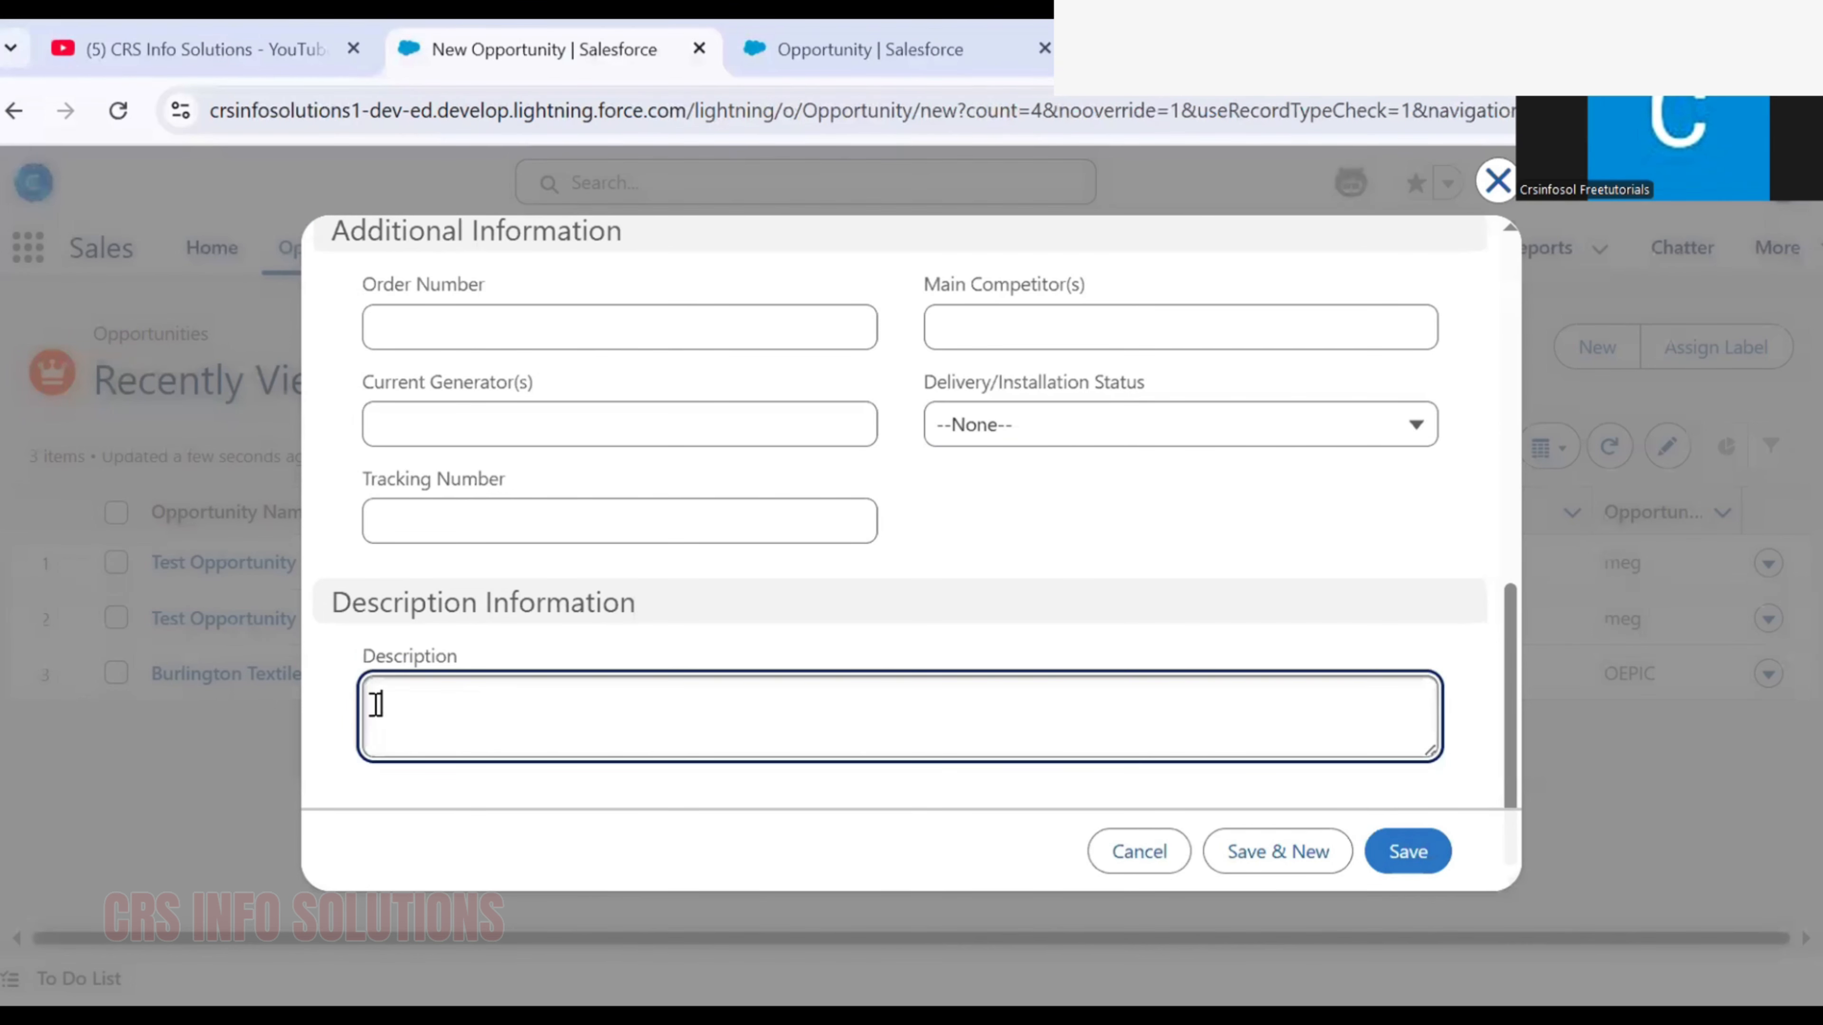
pyautogui.click(1411, 852)
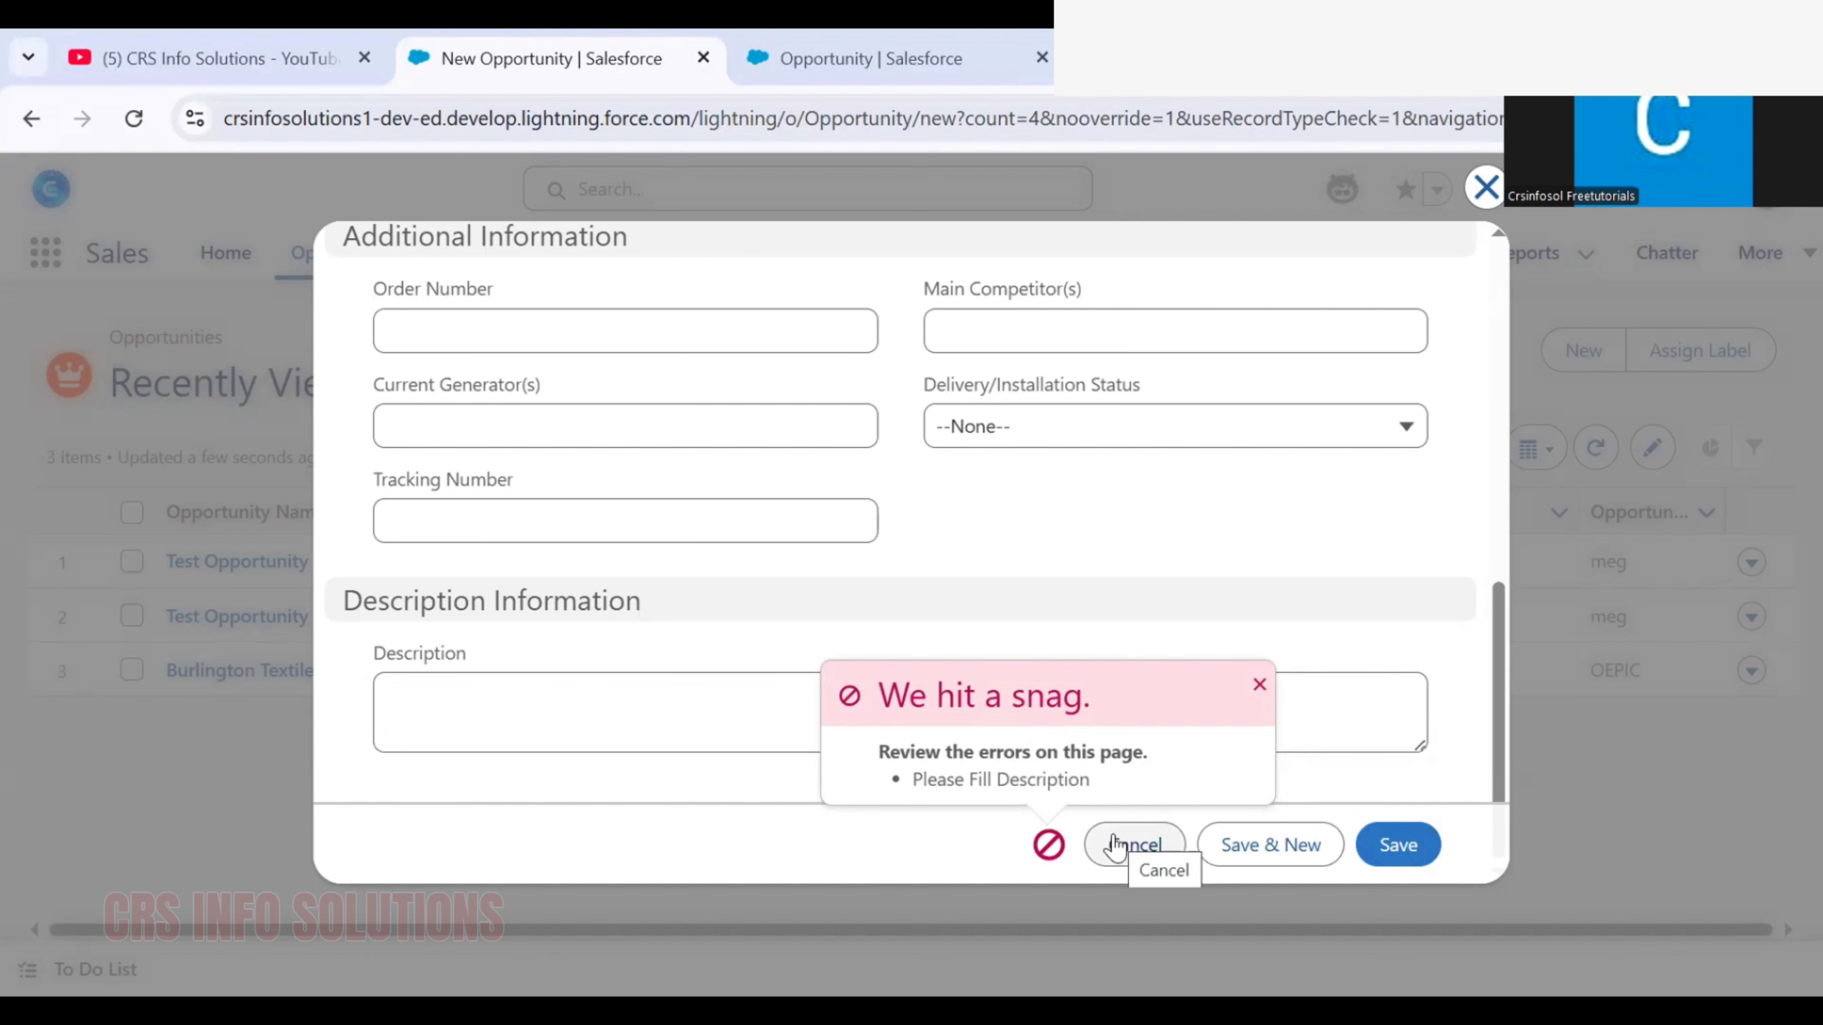
# Fill in the description as Test Opportunity and save the new opportunity
pyautogui.click(616, 722)
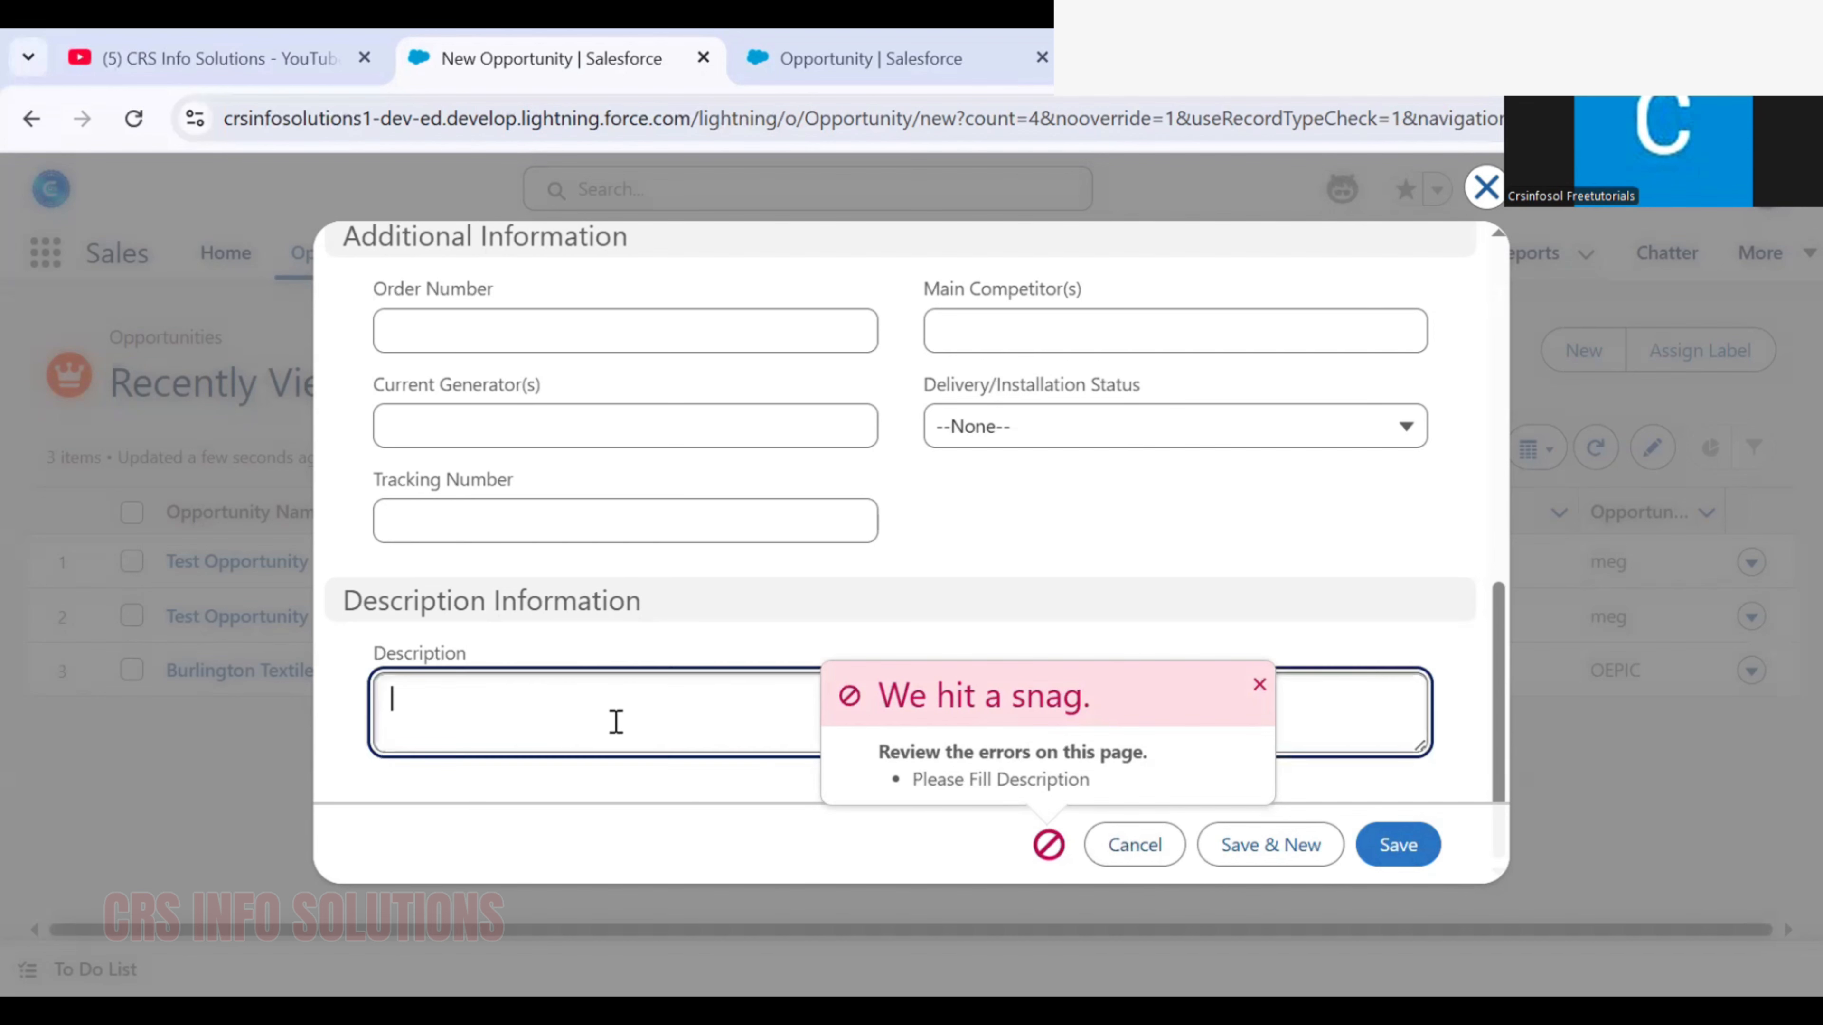
pyautogui.write('P')
pyautogui.press('BackSpace')
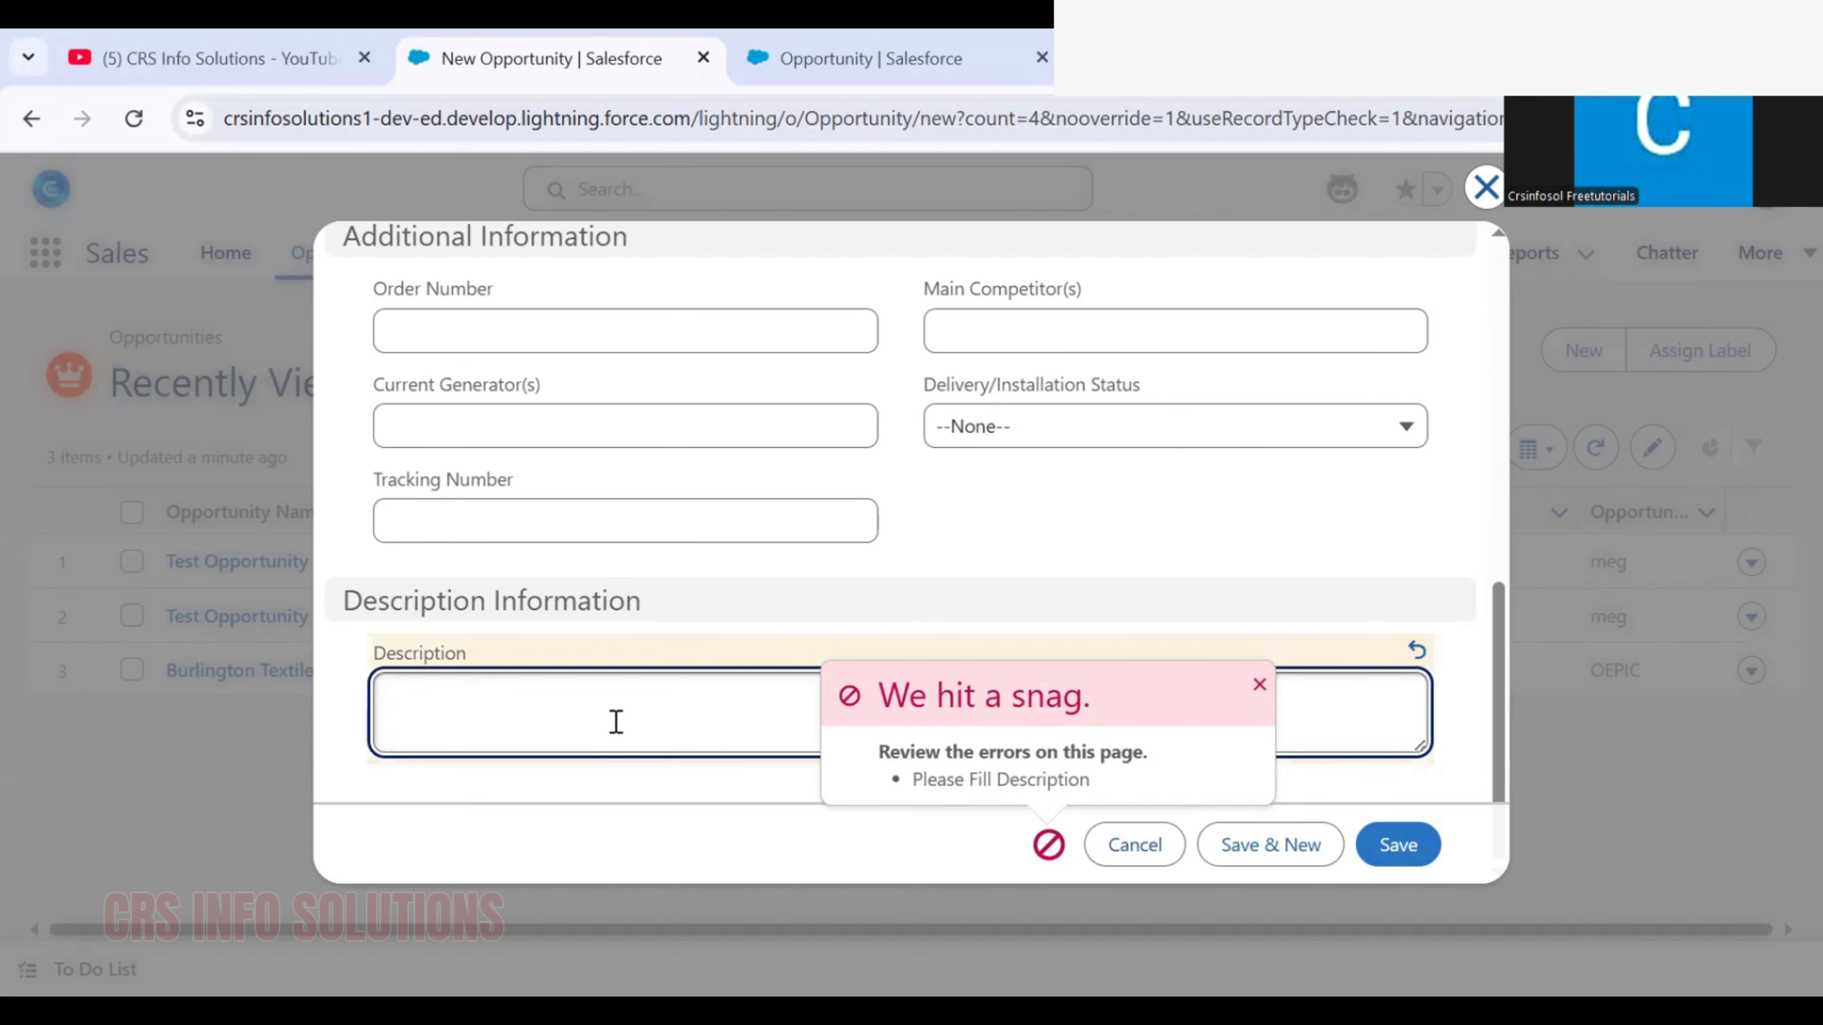
pyautogui.write('Test ')
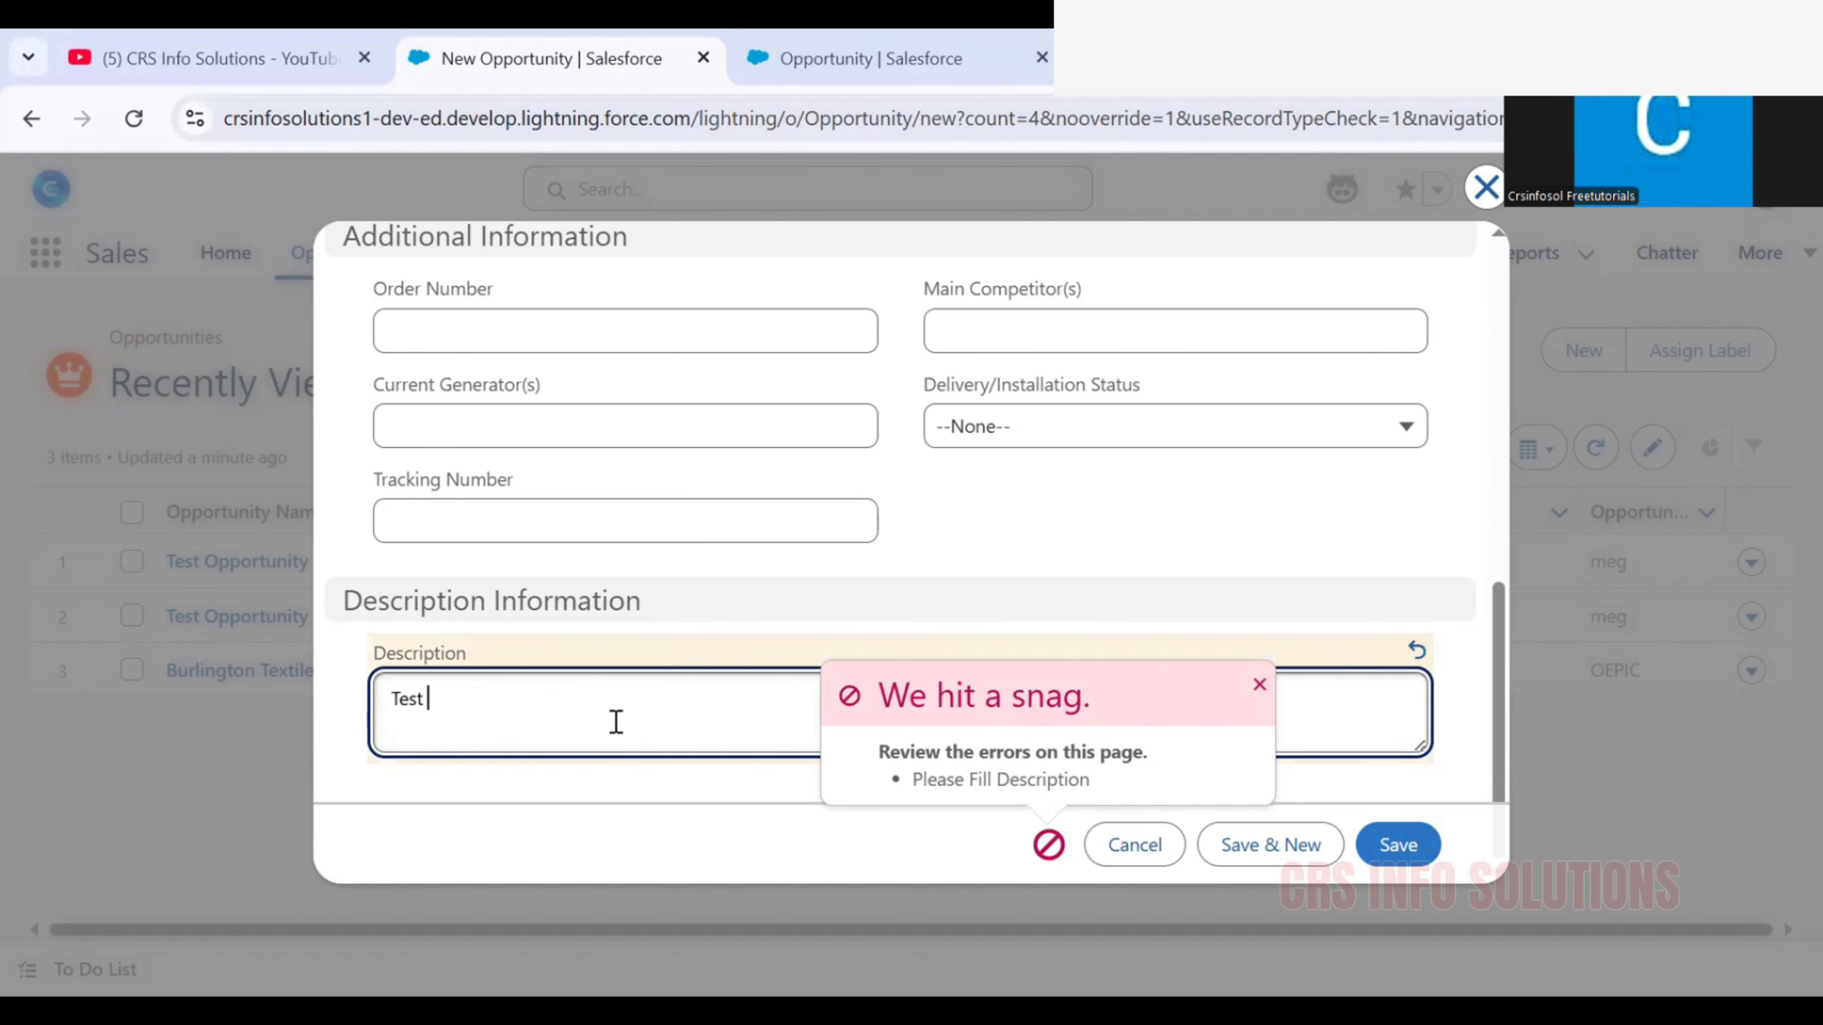
pyautogui.write('Opportunity')
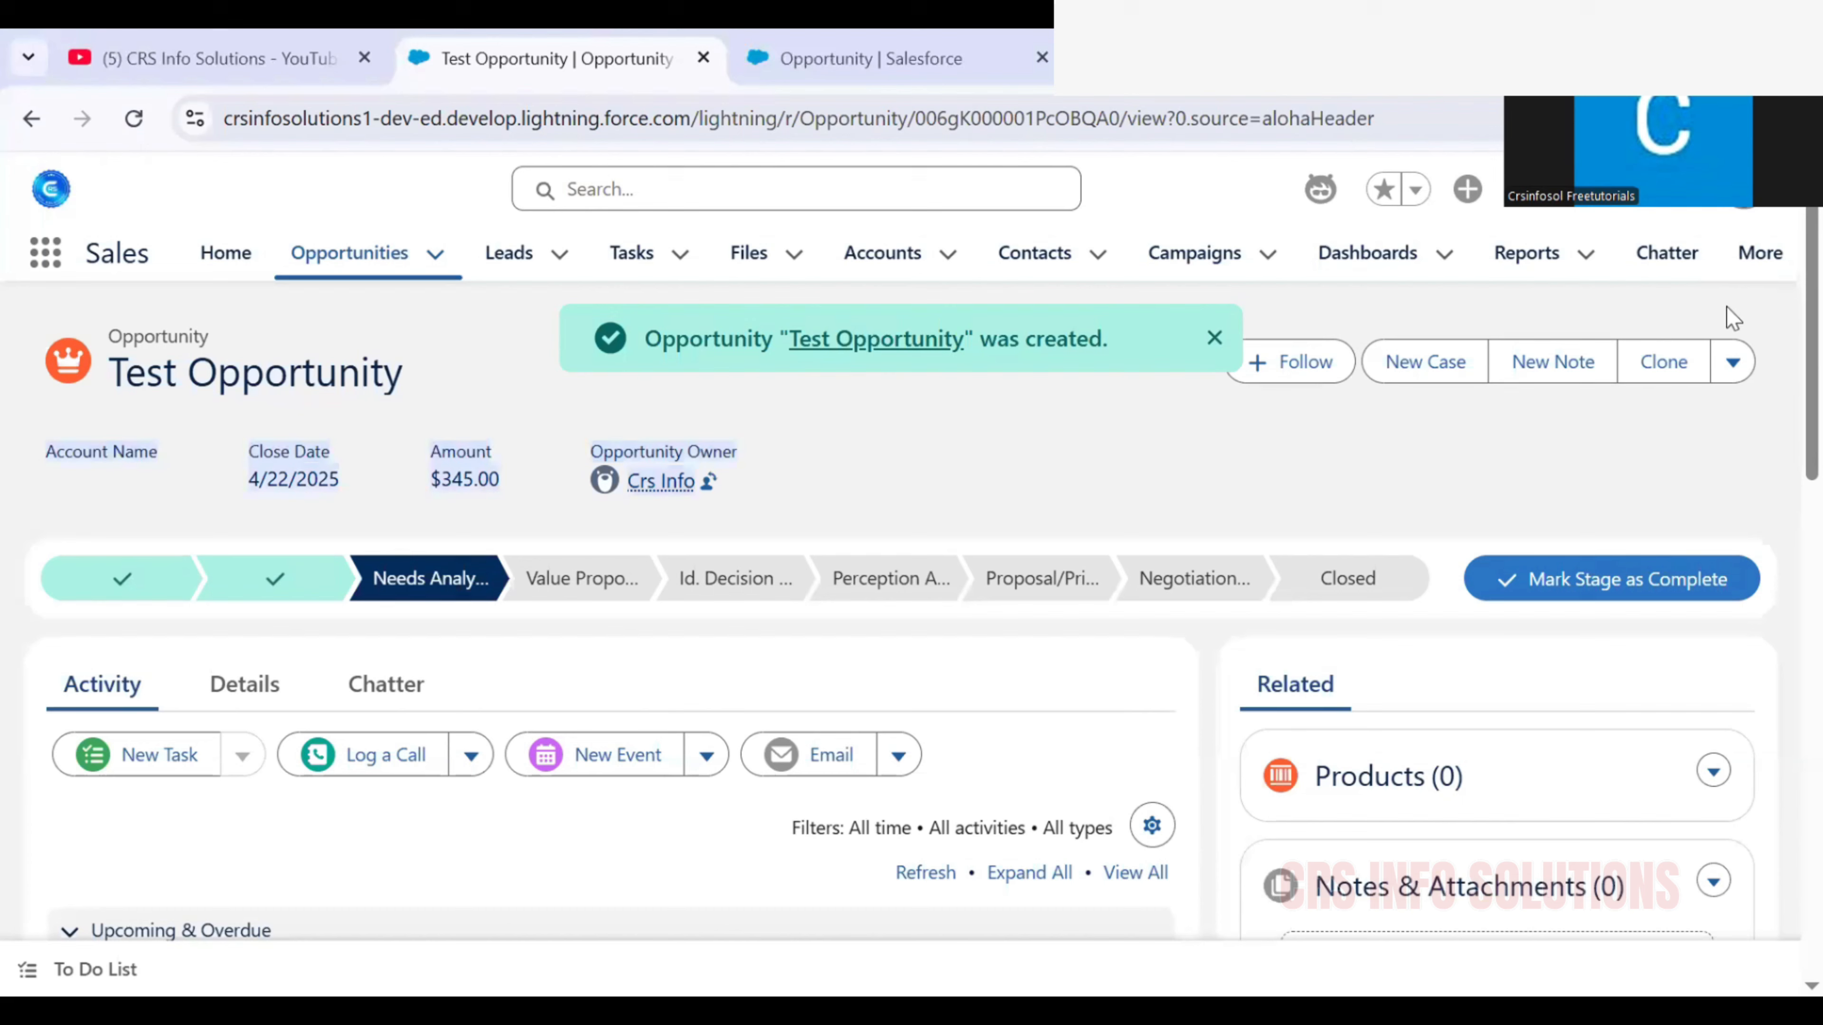
# Open the saved opportunity's details and try to save the record with its description cleared
pyautogui.scroll(-5, 480, 610)
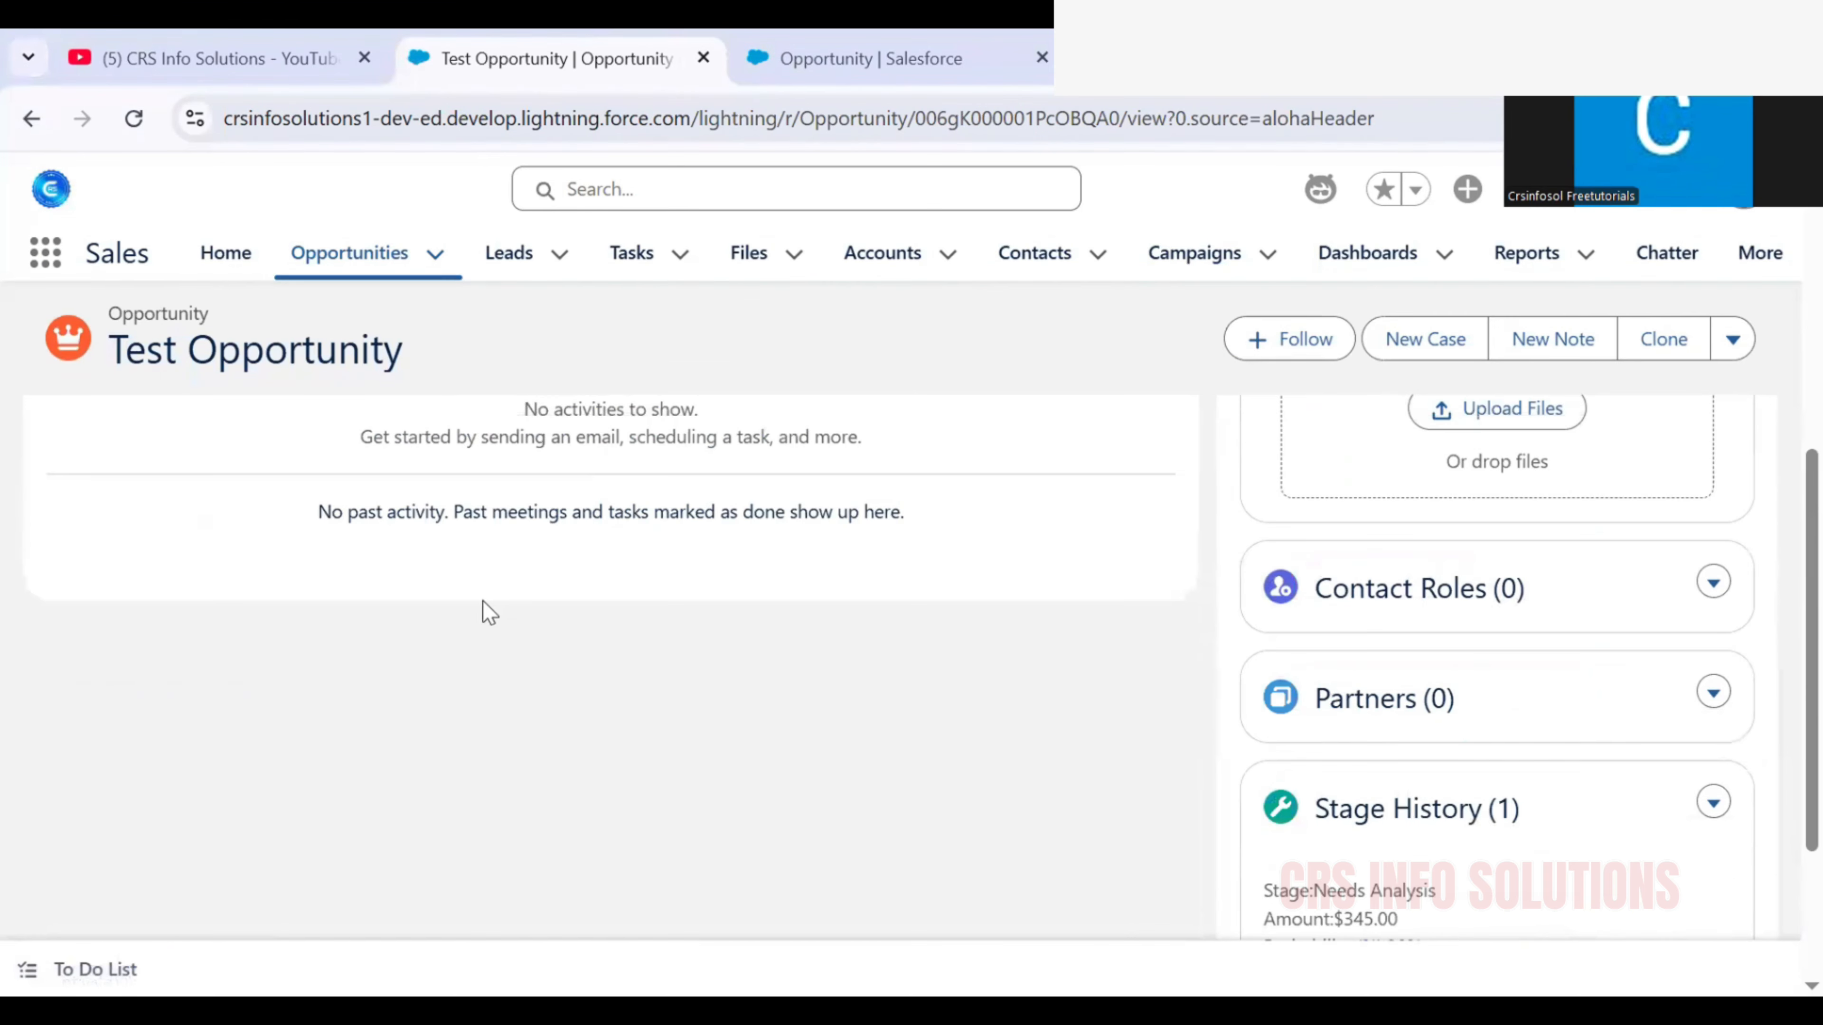
pyautogui.scroll(5, 484, 611)
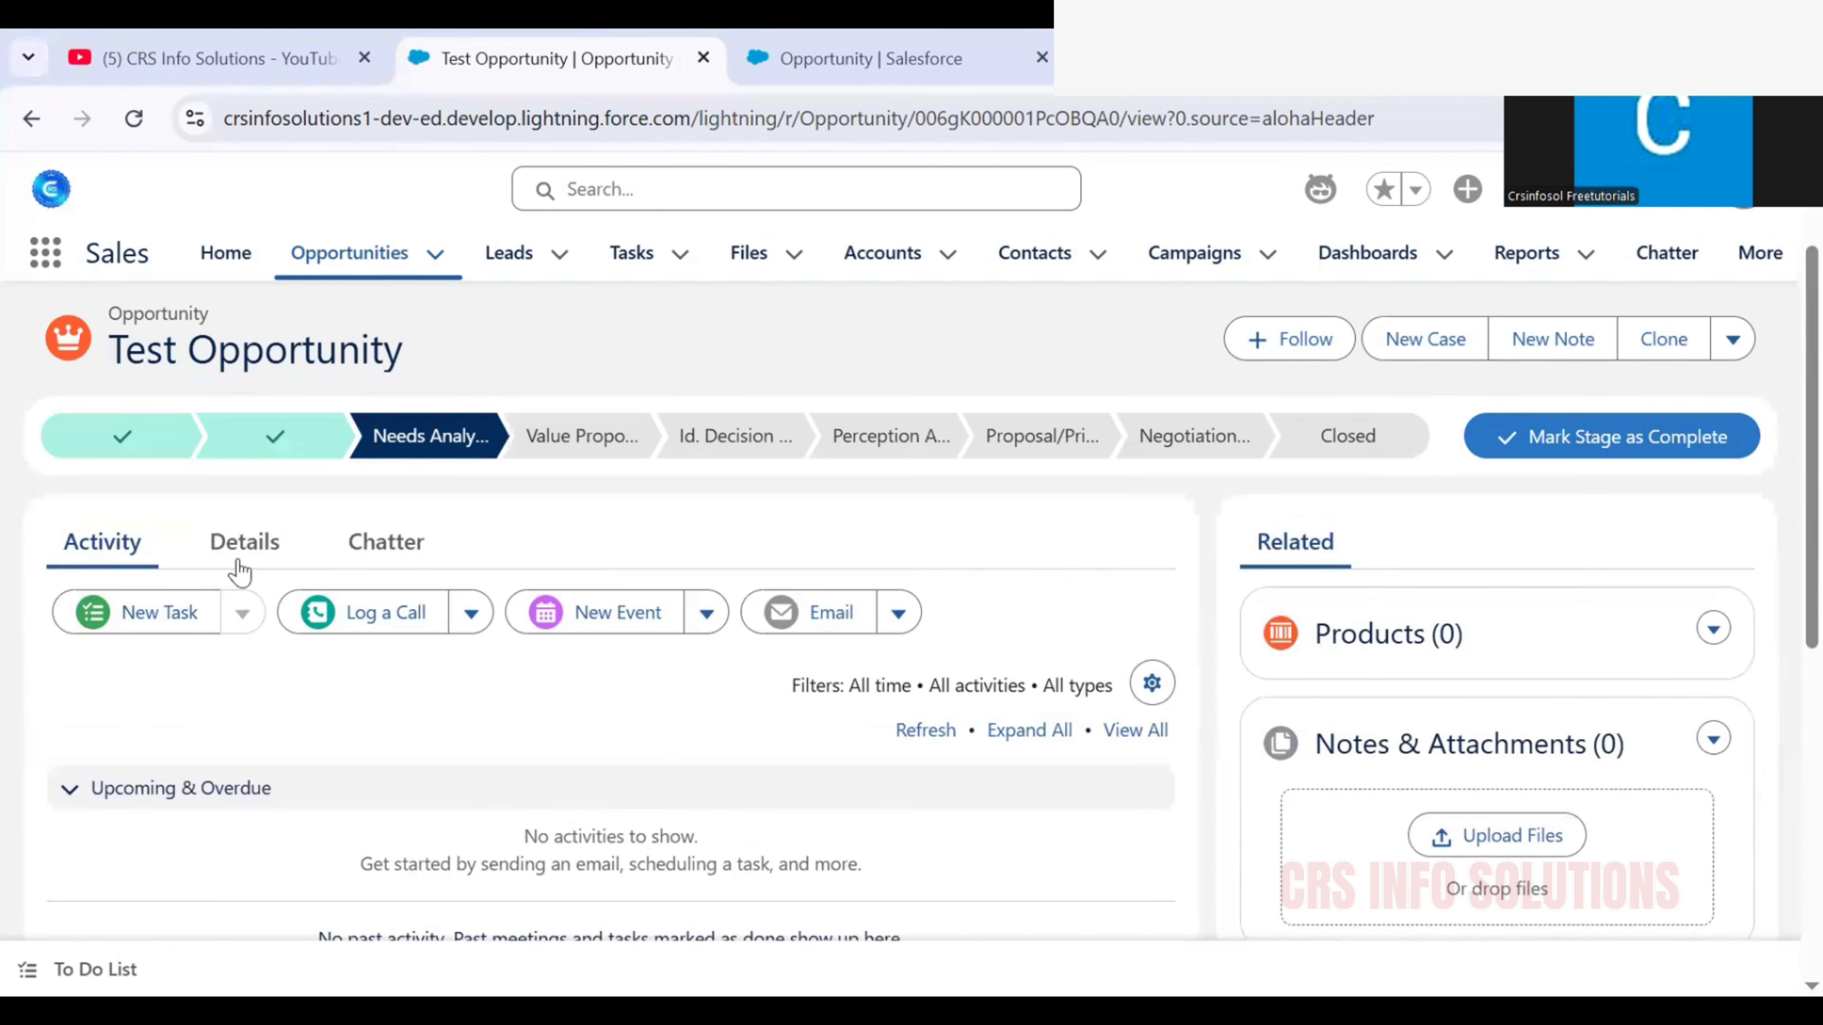
pyautogui.click(241, 567)
pyautogui.scroll(-5, 370, 644)
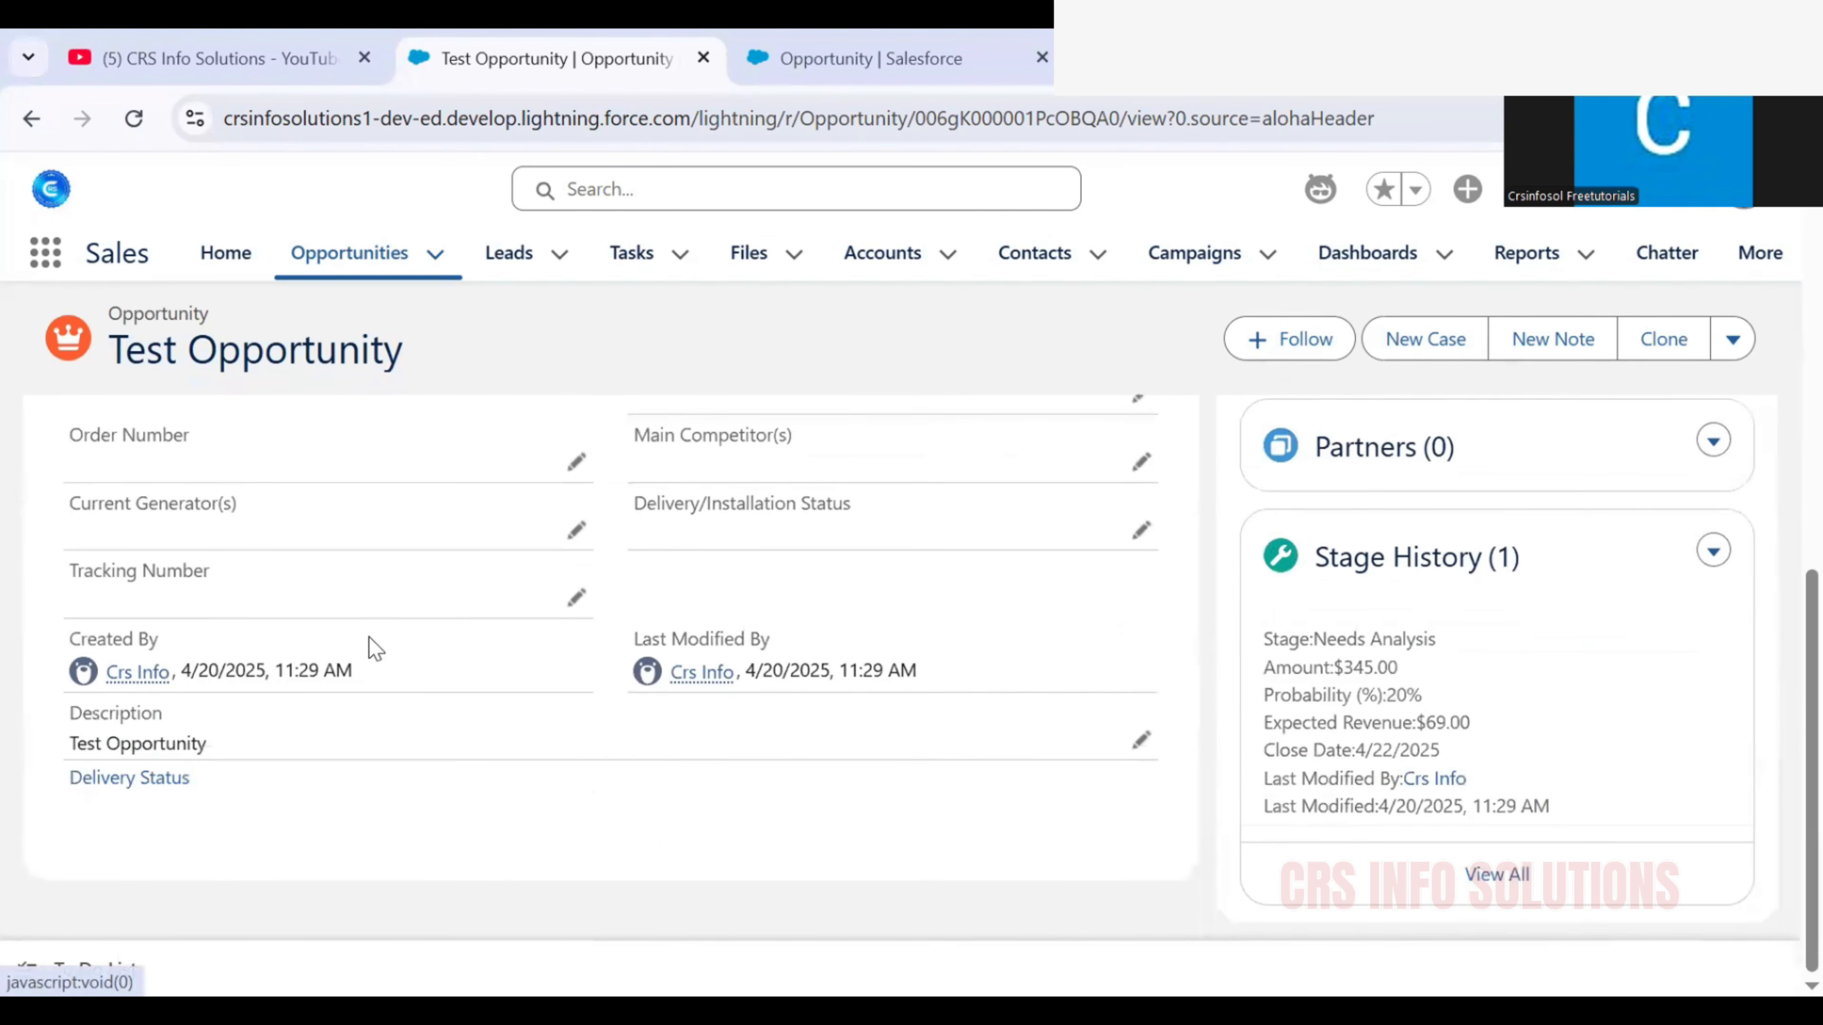
pyautogui.click(1142, 747)
pyautogui.moveTo(280, 754); pyautogui.dragTo(7, 785)
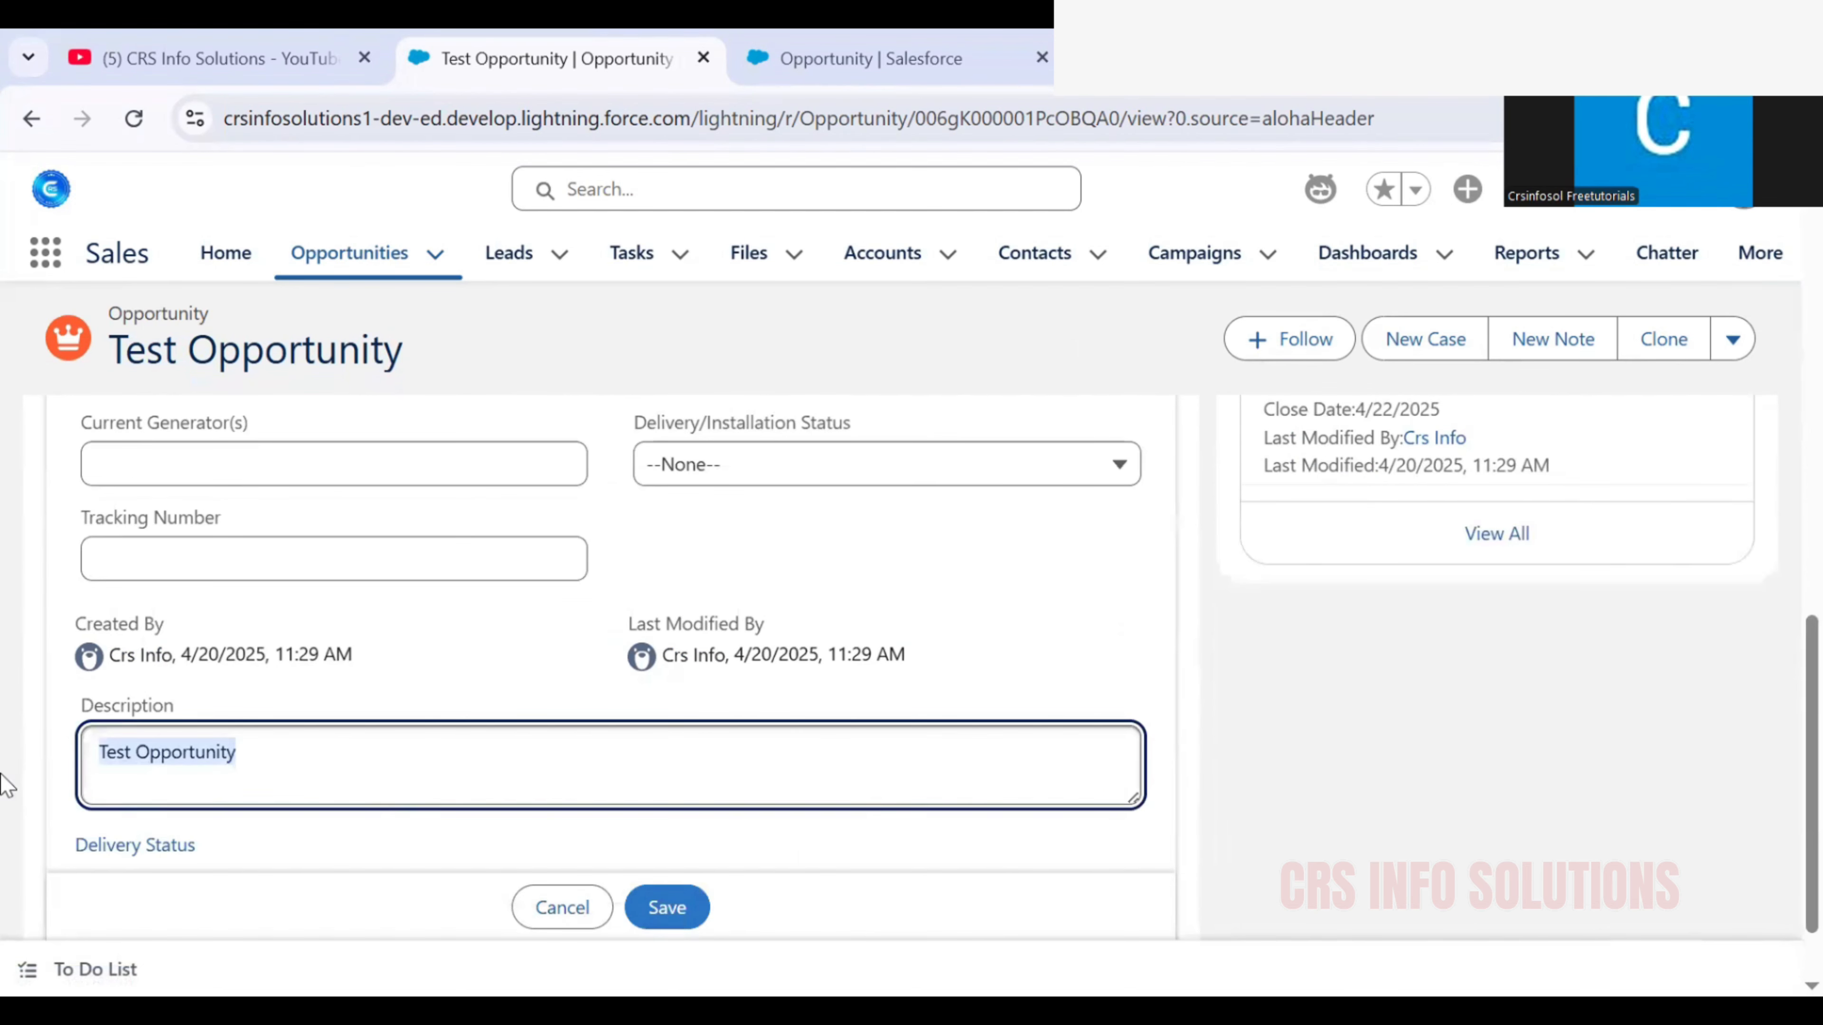
pyautogui.press('BackSpace')
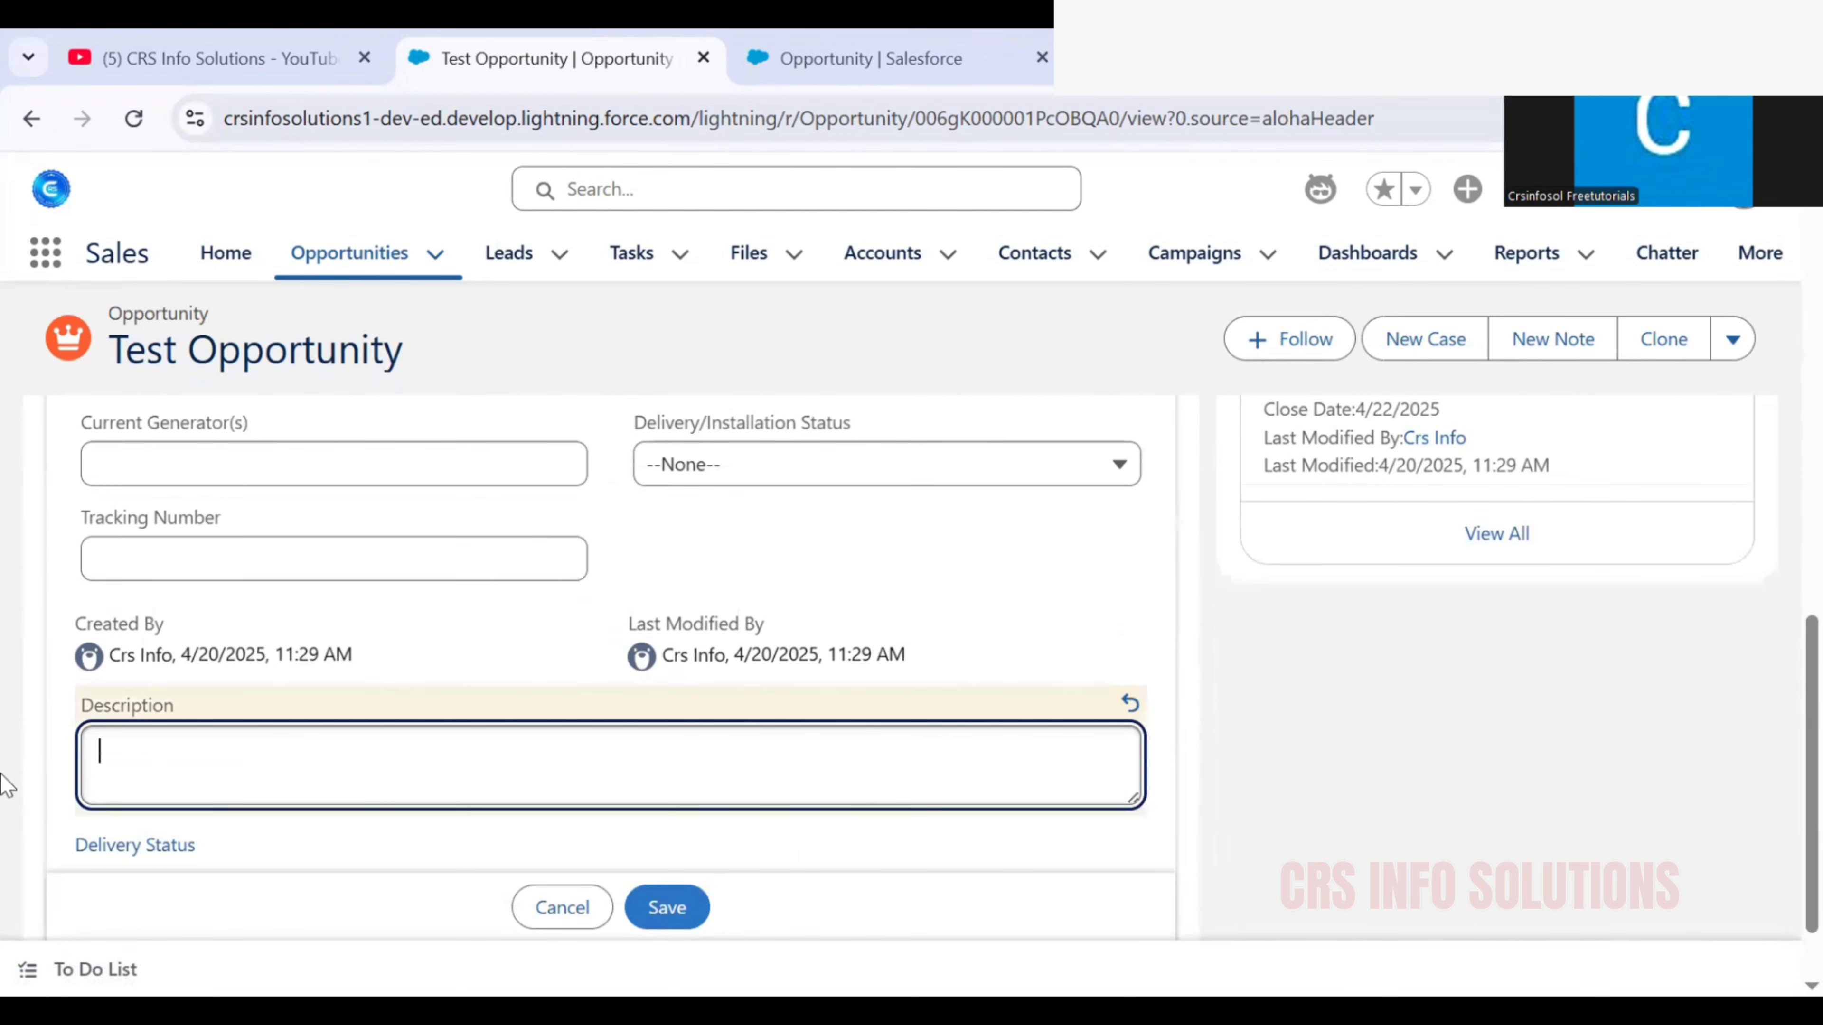
pyautogui.click(679, 907)
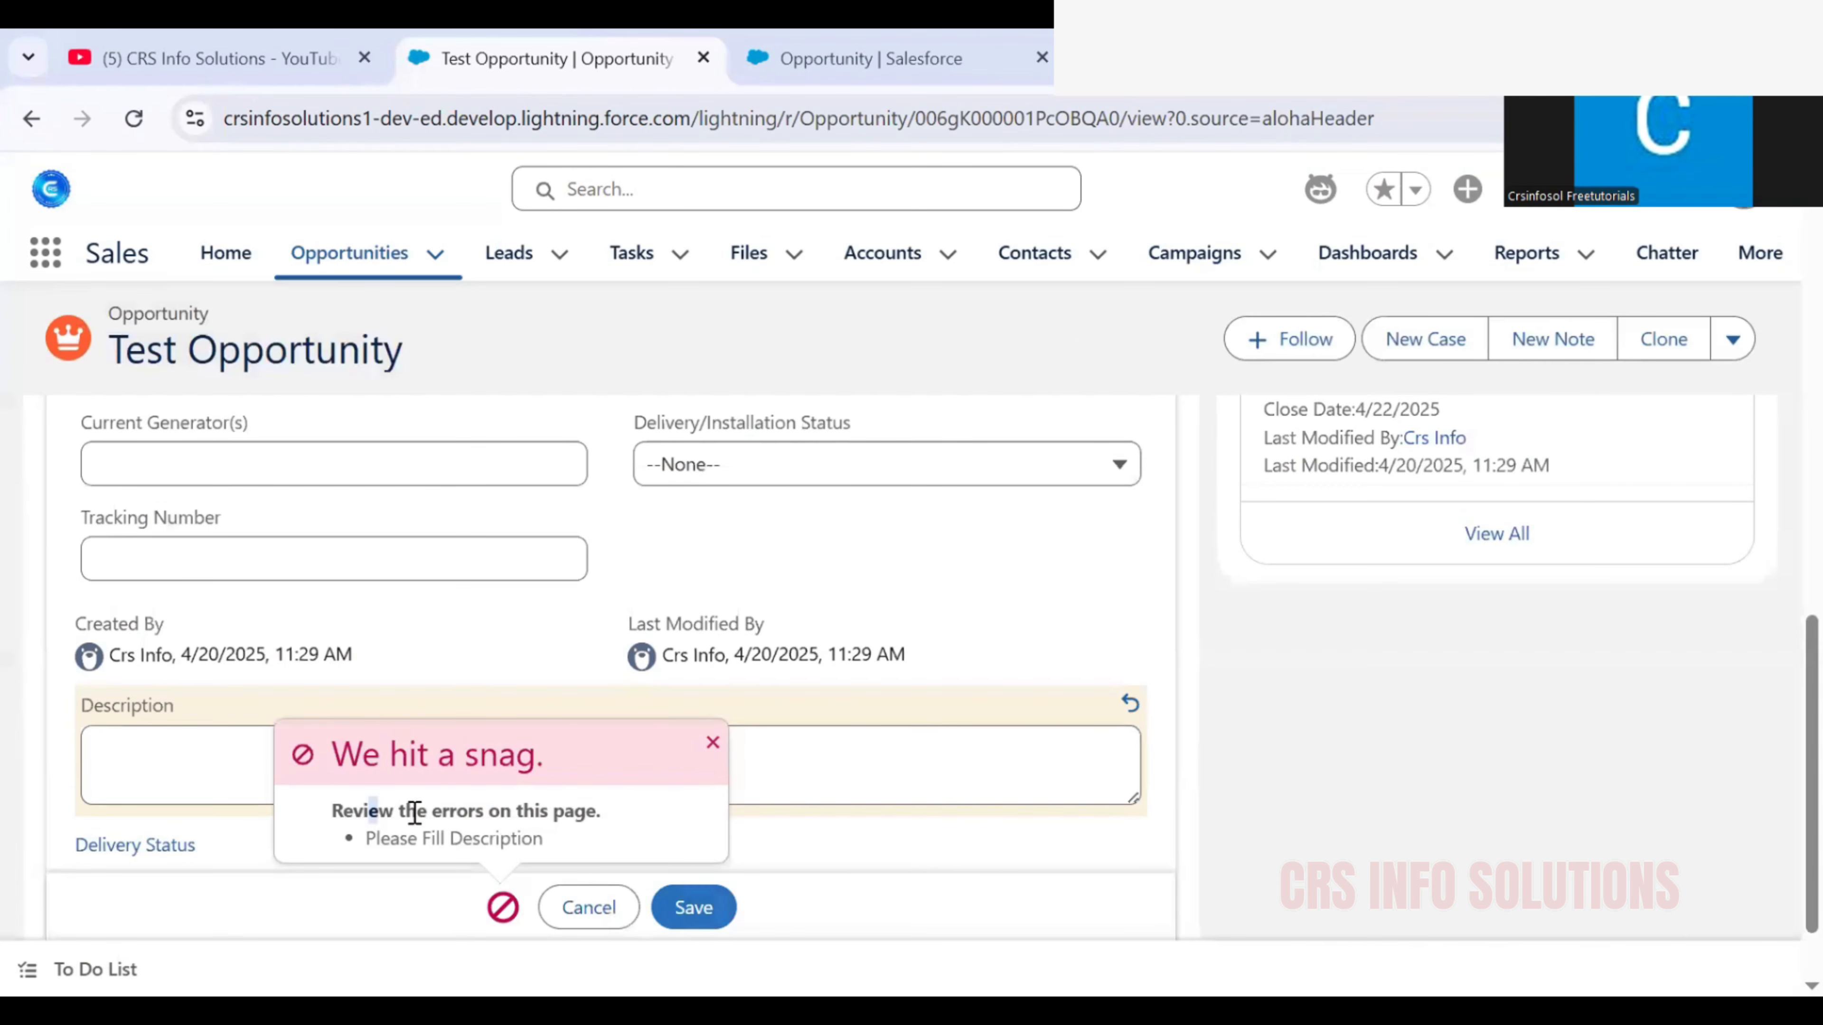
# Review the validation error on the opportunity and cancel the description edit
pyautogui.moveTo(378, 809); pyautogui.dragTo(535, 847)
pyautogui.click(537, 809)
pyautogui.moveTo(362, 848); pyautogui.dragTo(329, 809)
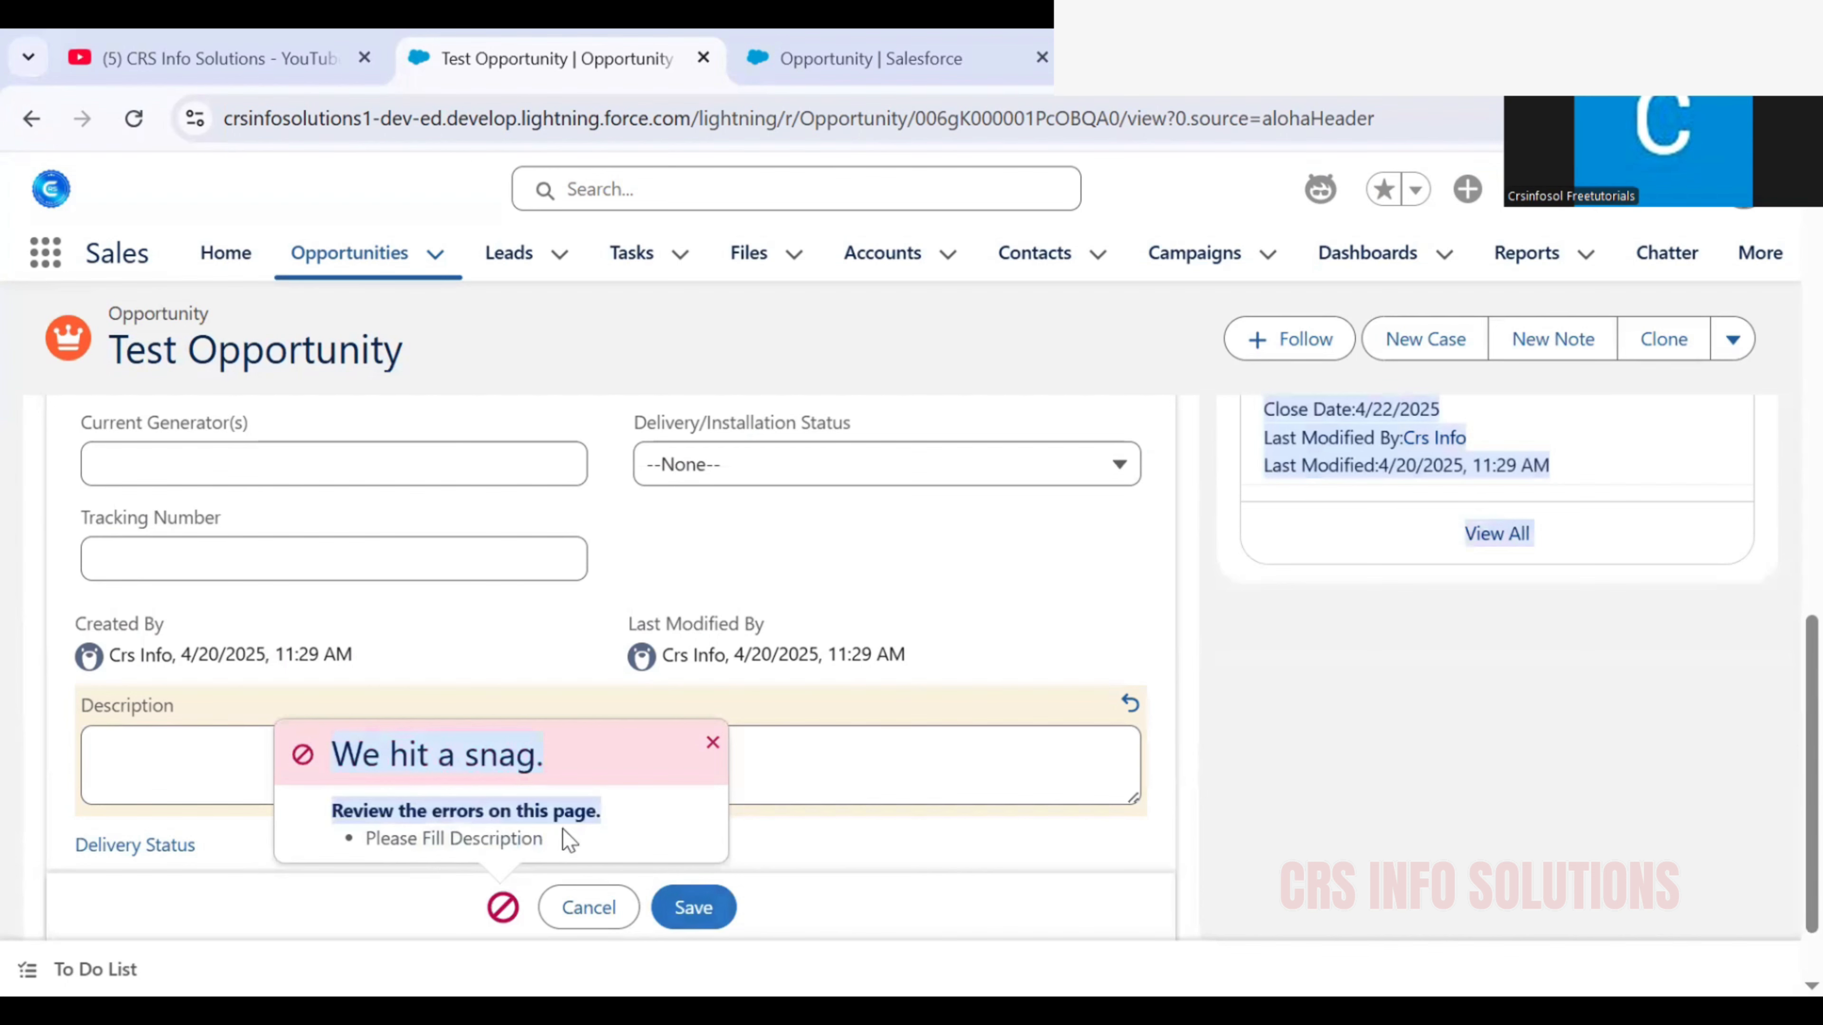
pyautogui.moveTo(563, 840); pyautogui.dragTo(298, 776)
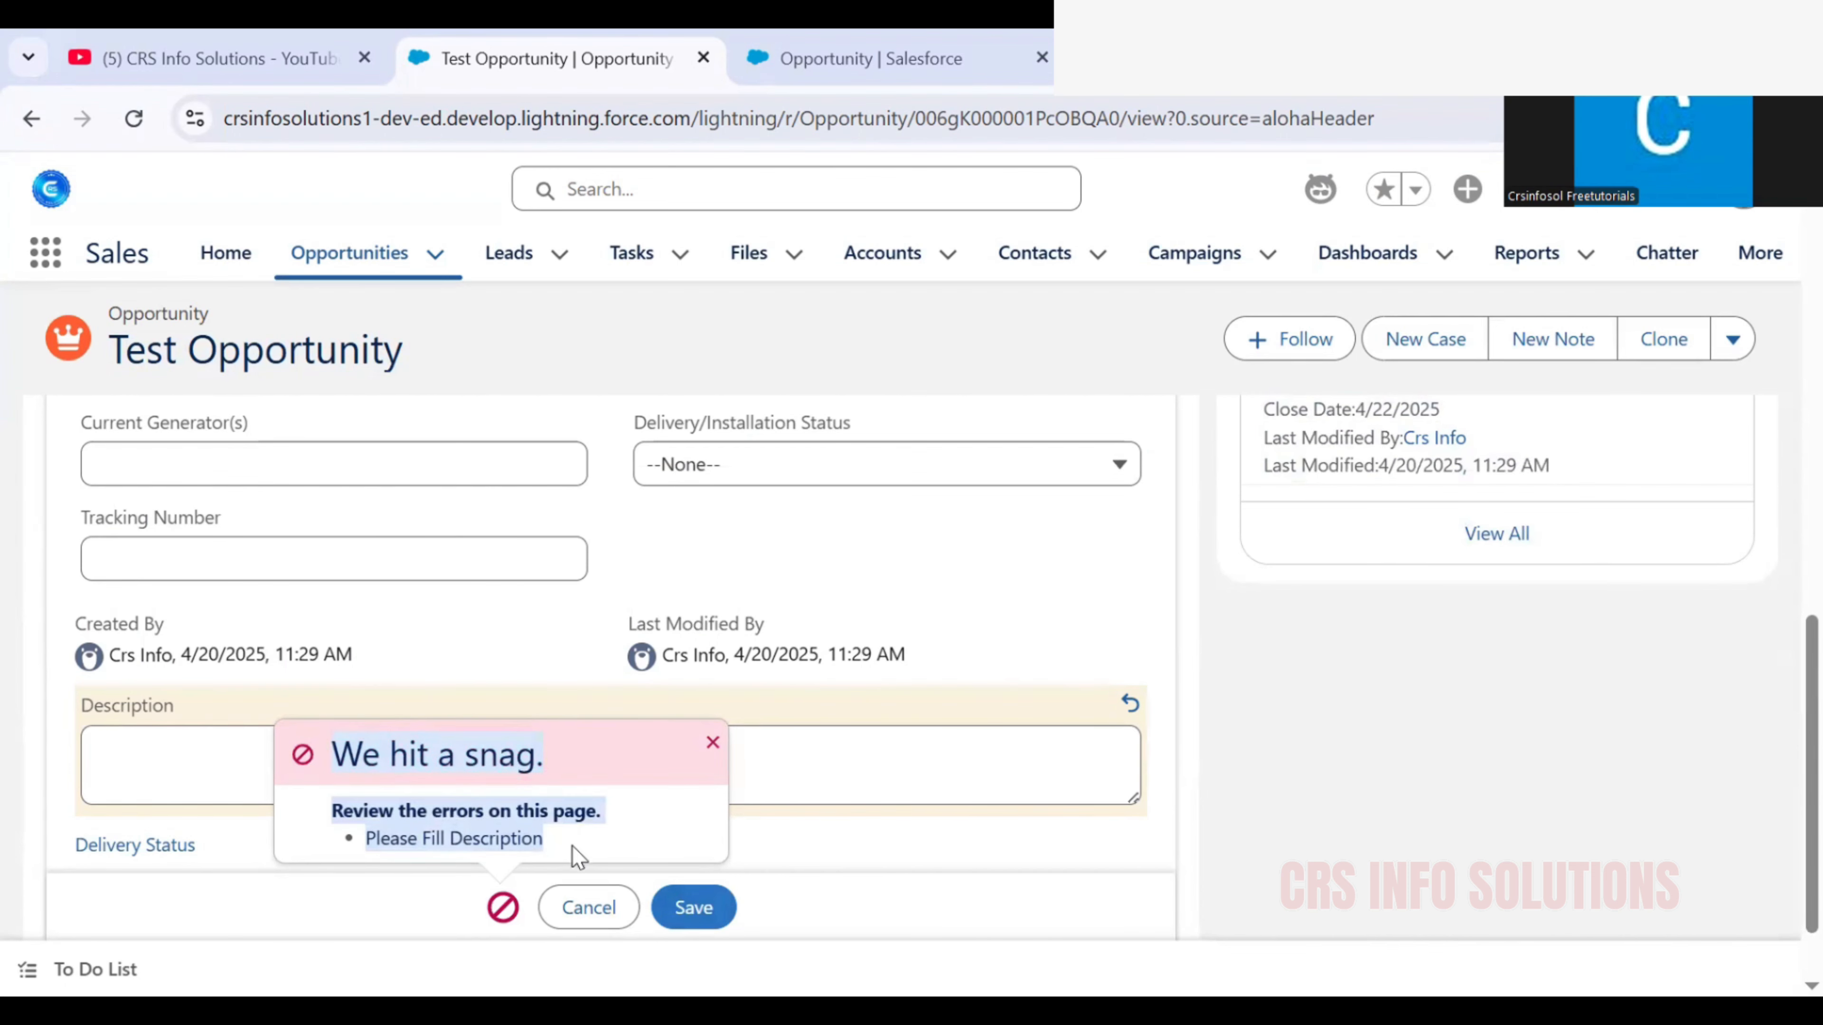
pyautogui.click(590, 911)
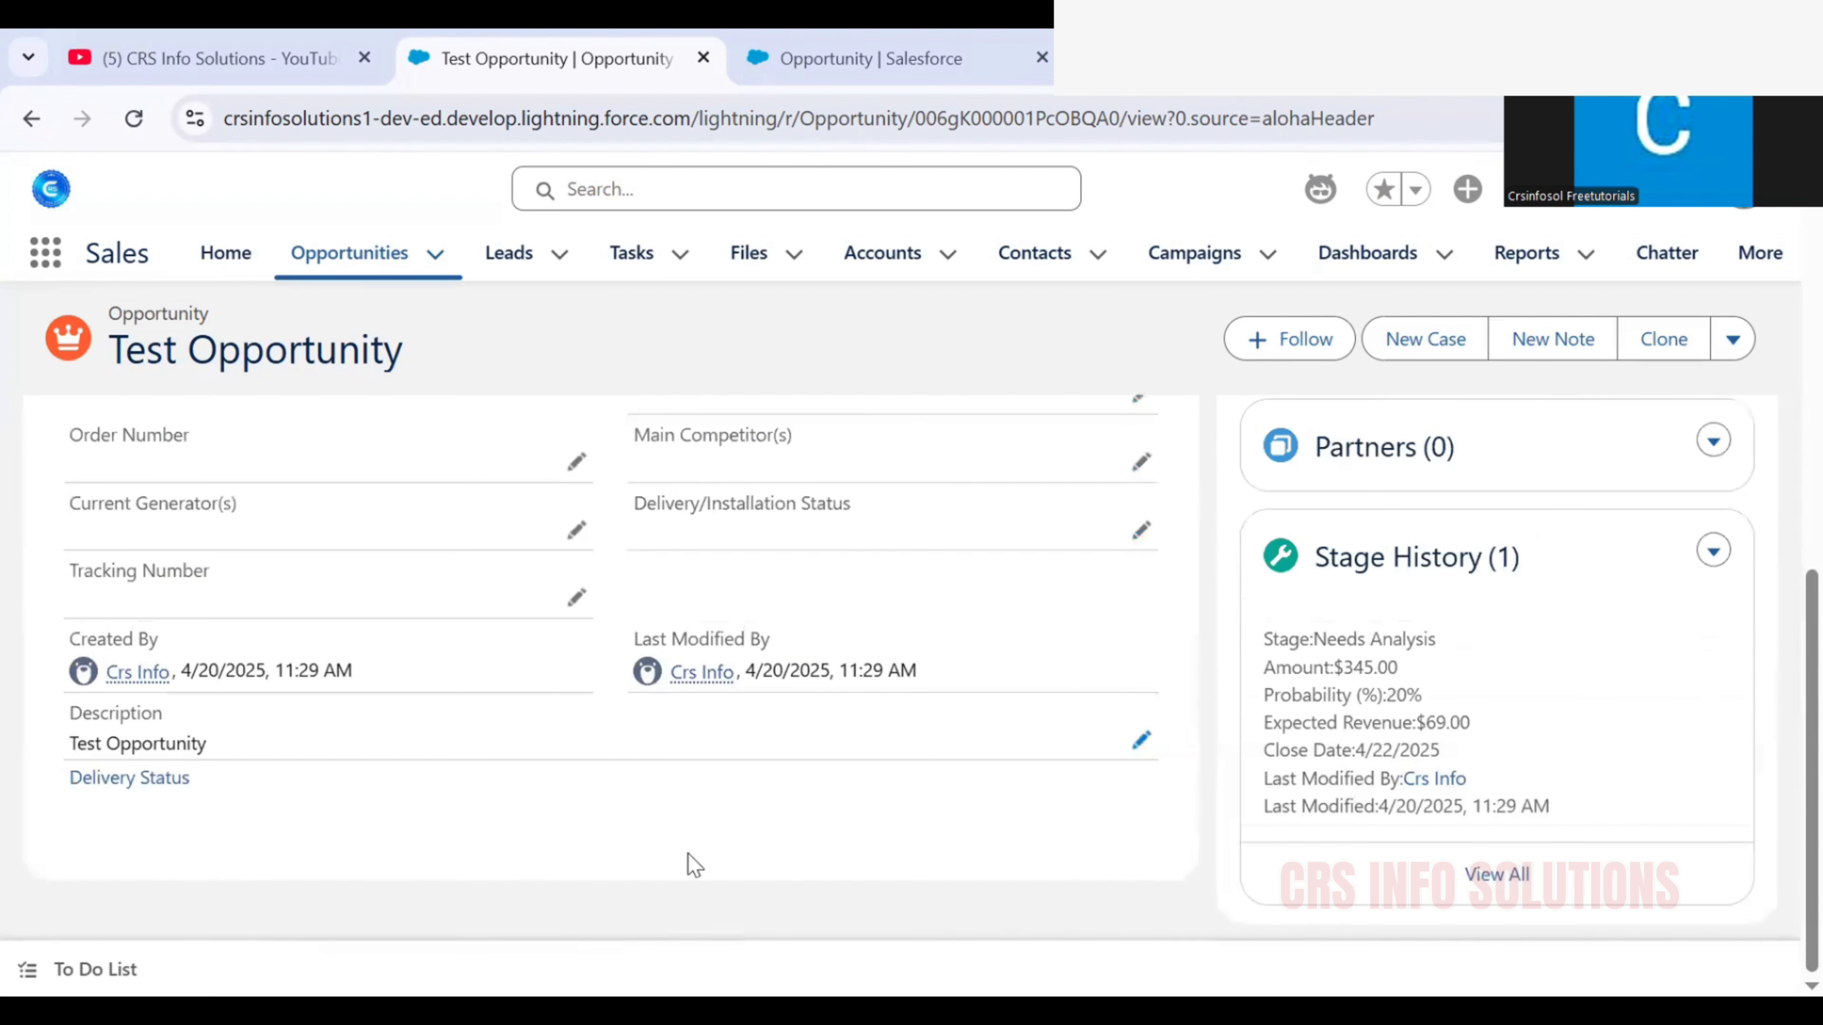
pyautogui.scroll(2, 707, 822)
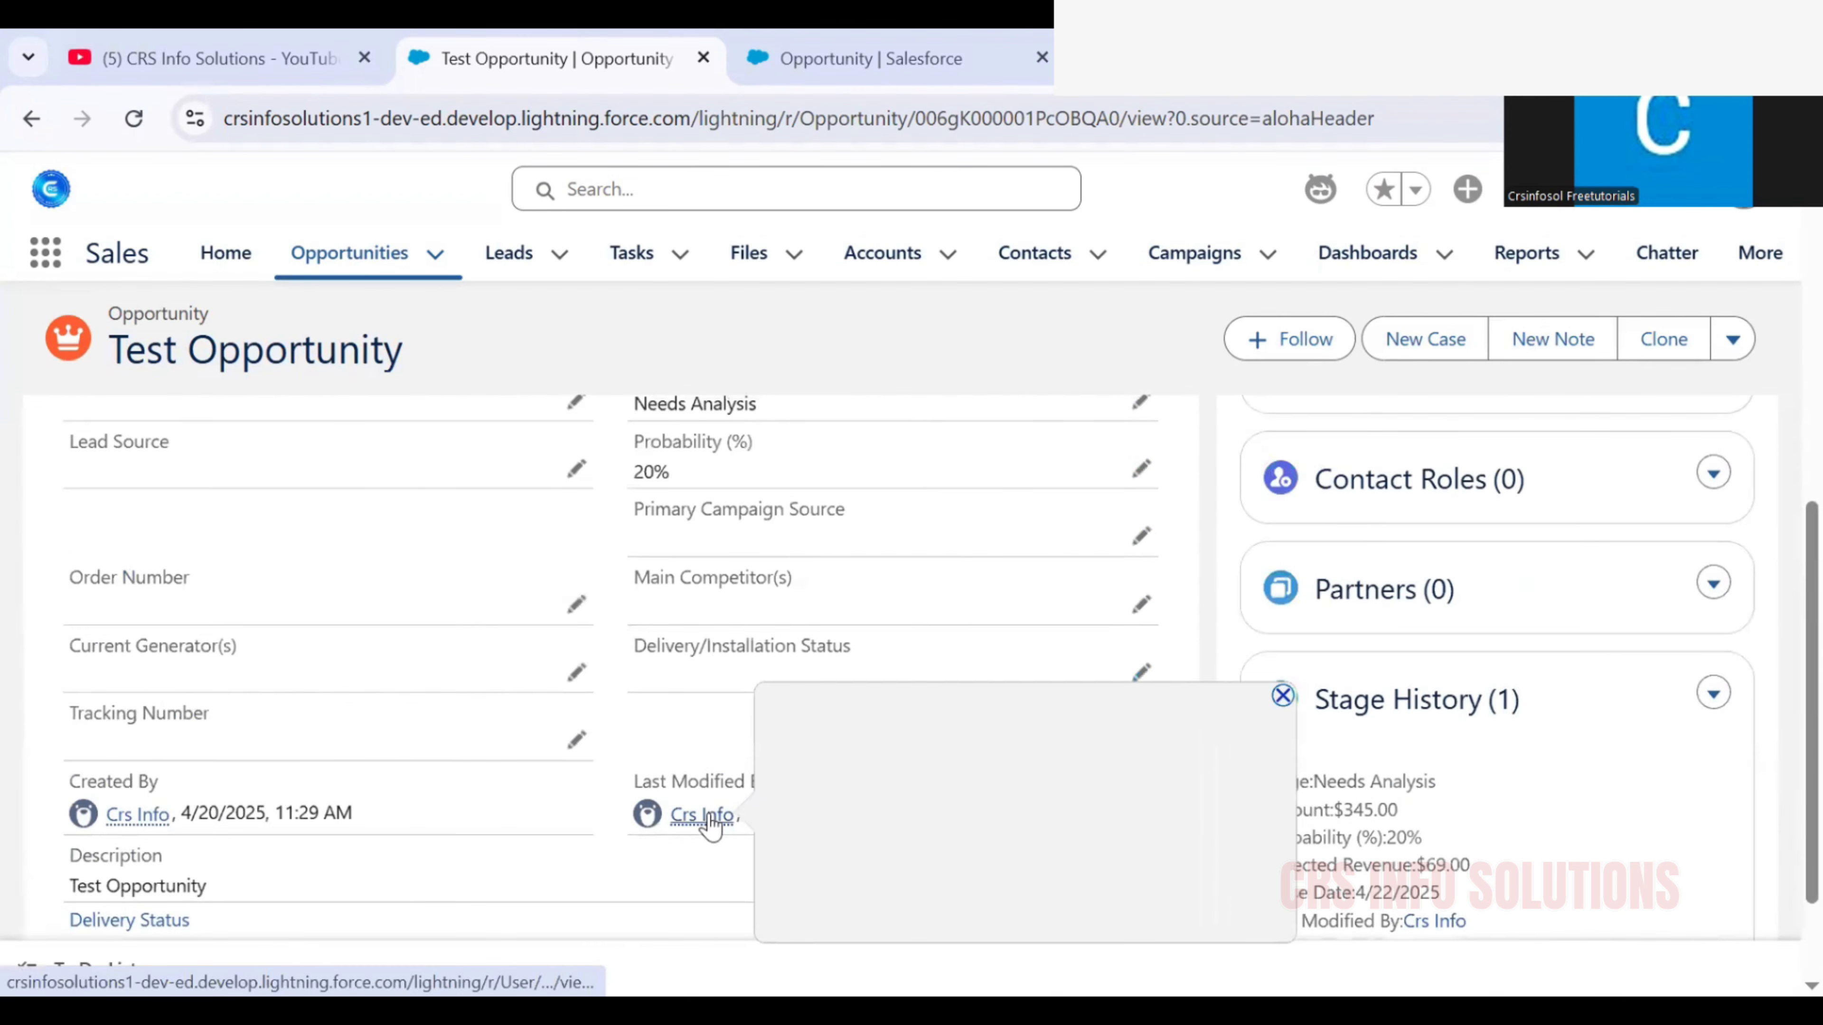
pyautogui.scroll(-2, 416, 701)
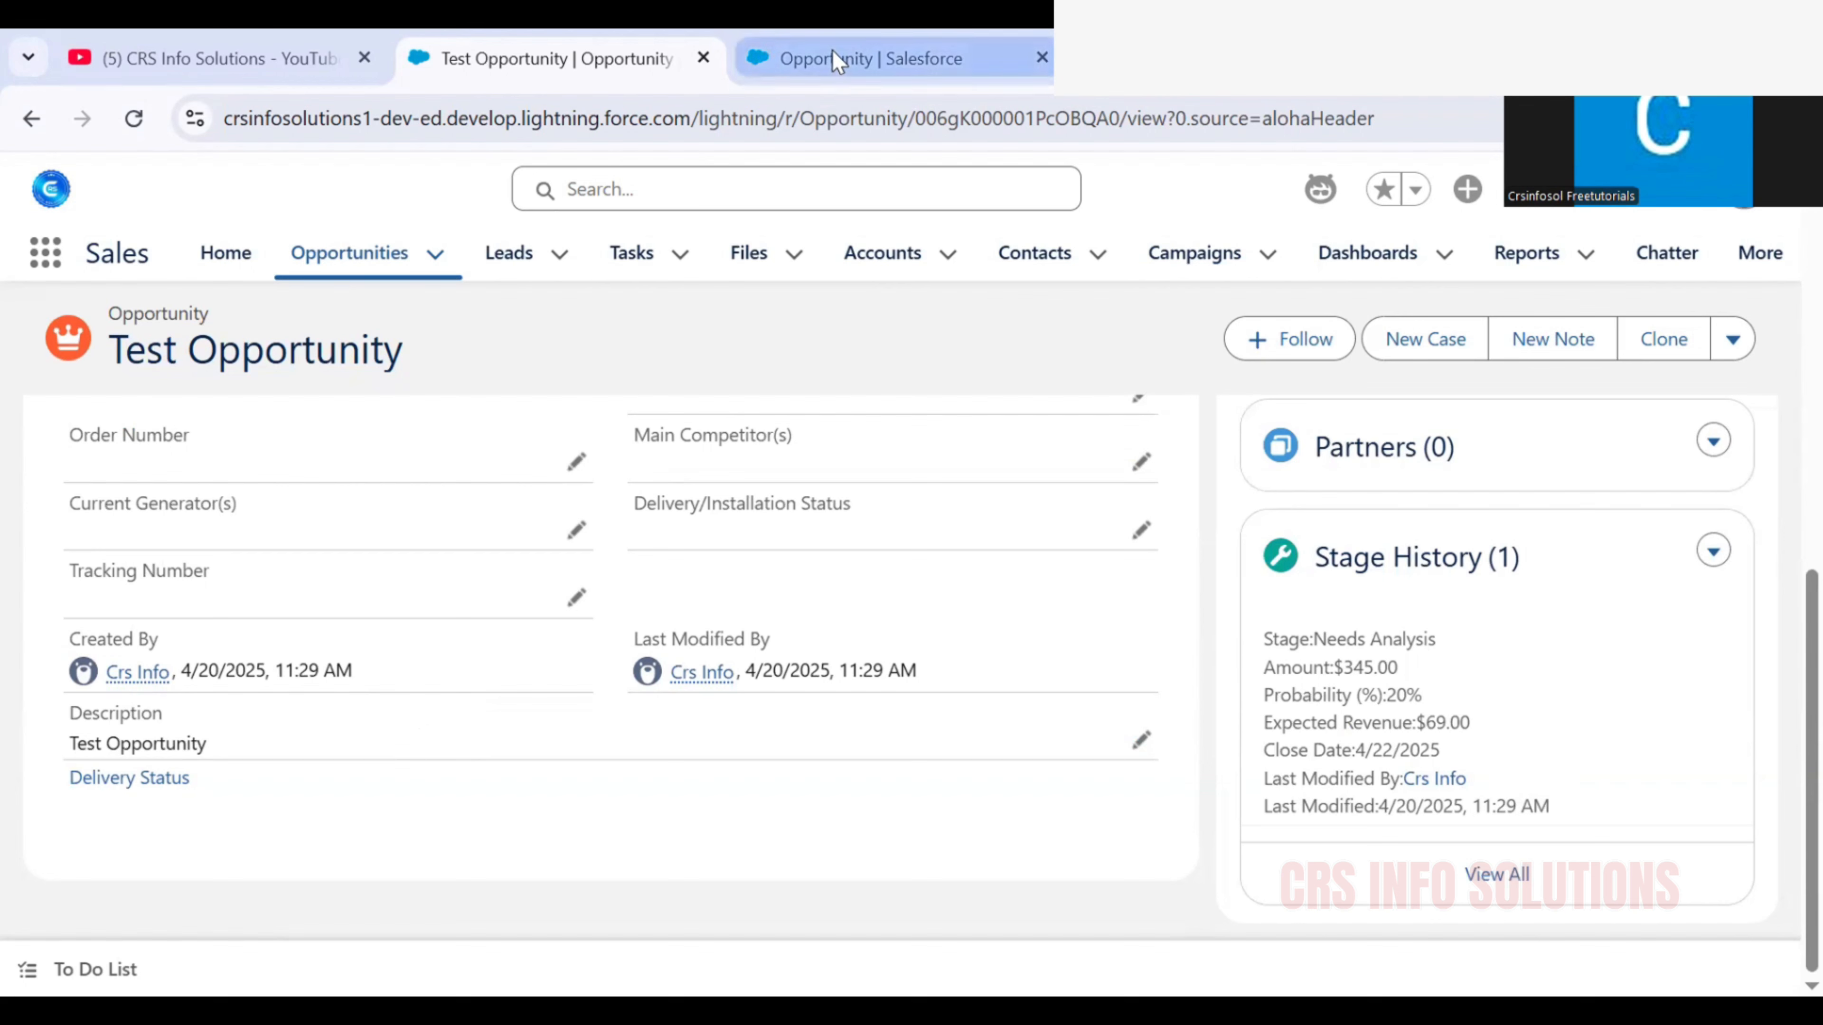
# Return to Setup and open the Validate_Description validation rule for editing
pyautogui.moveTo(831, 49)
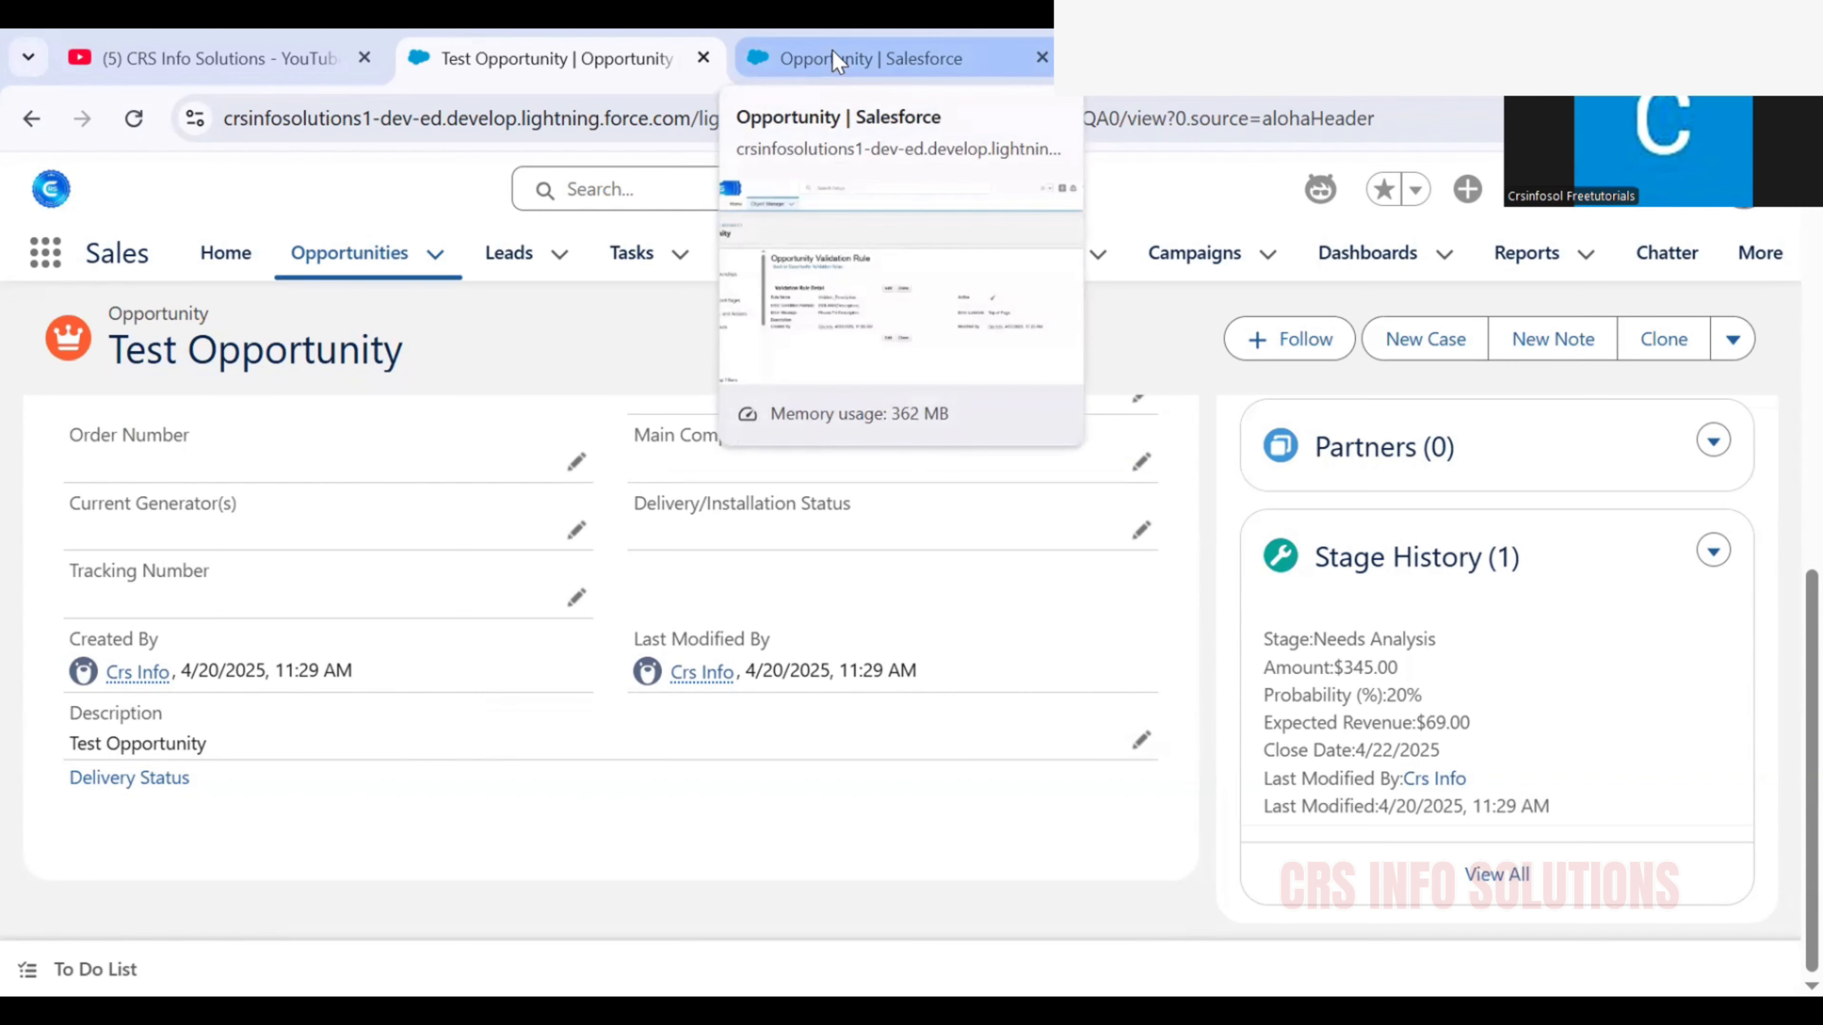
pyautogui.click(832, 49)
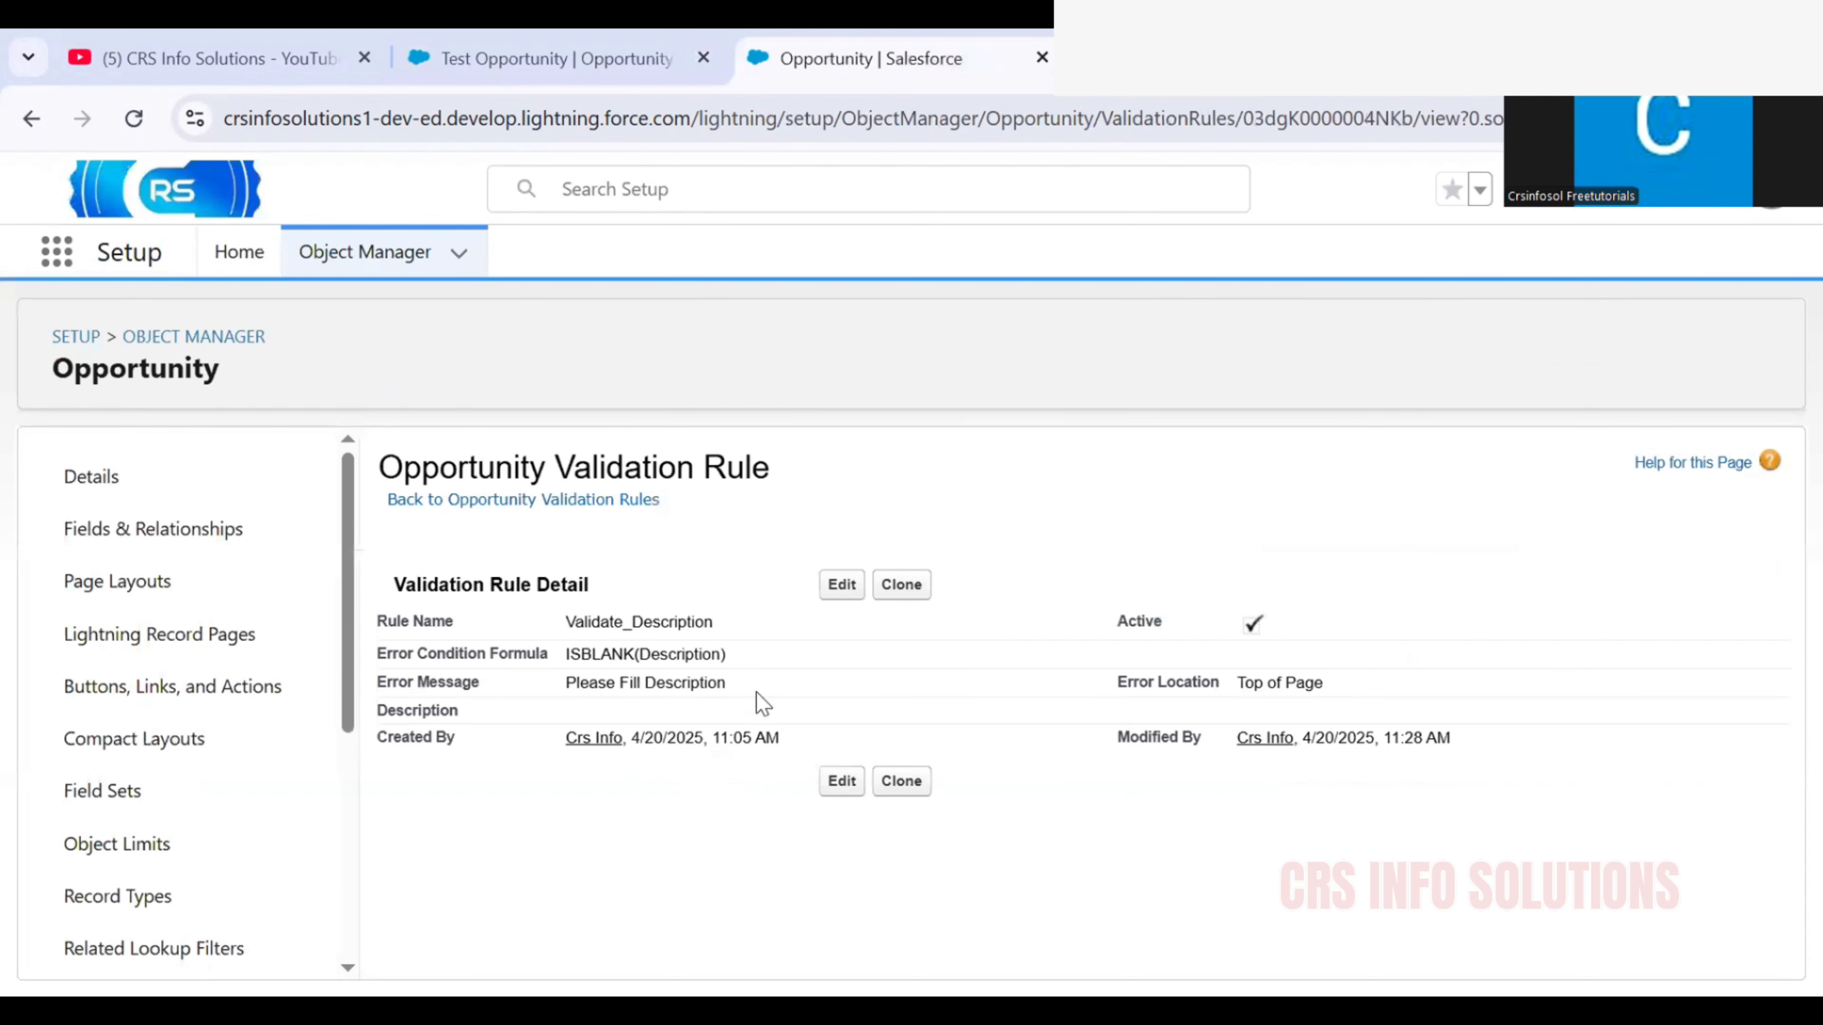
pyautogui.click(840, 586)
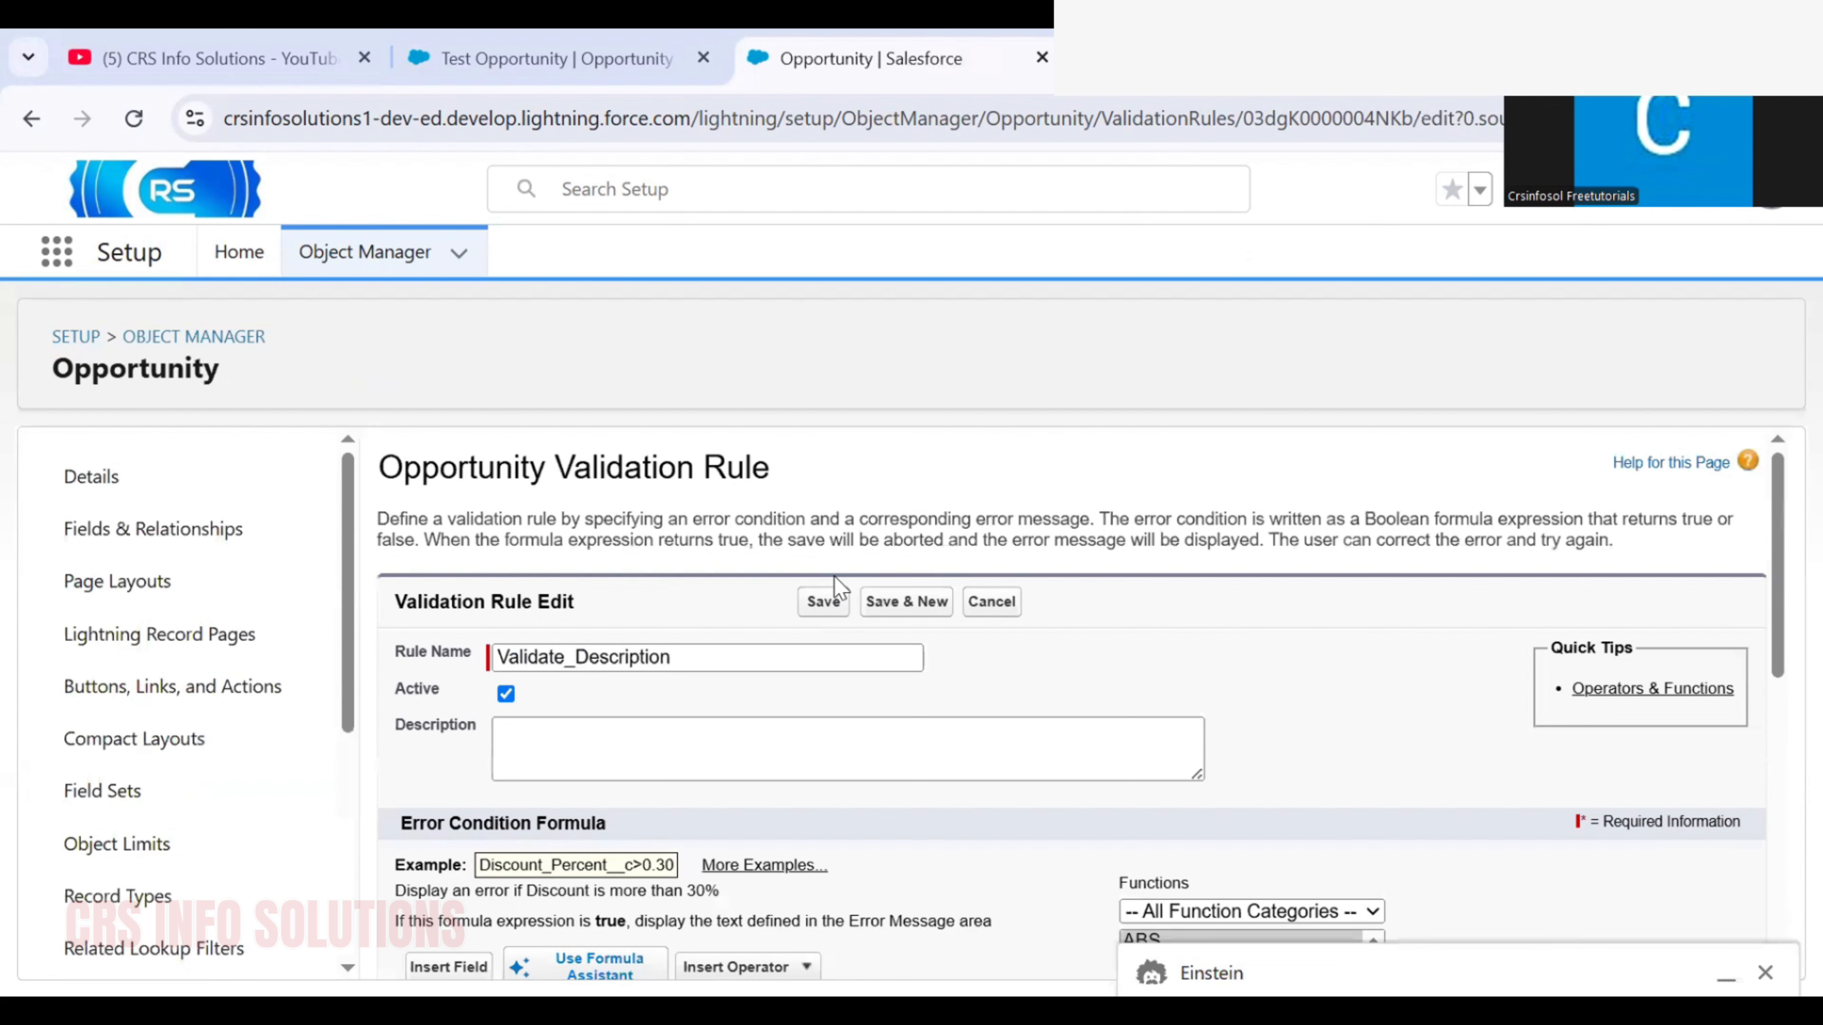
pyautogui.scroll(-1, 833, 576)
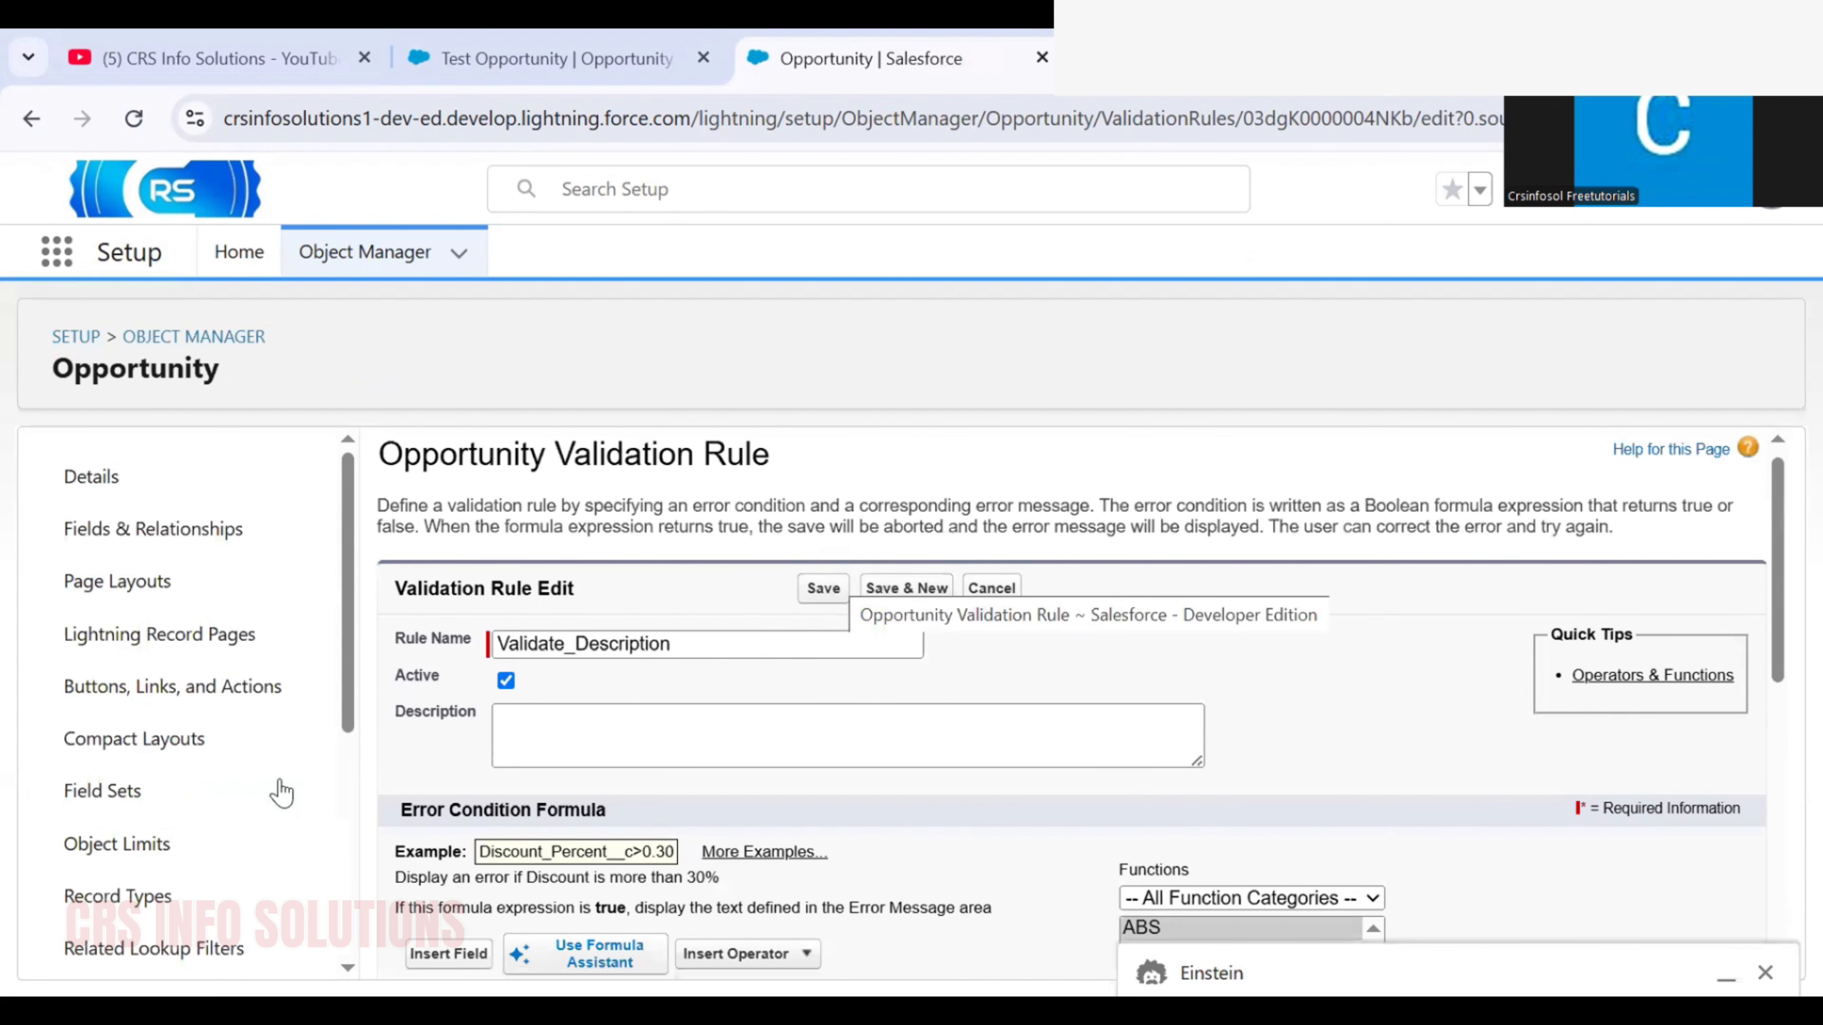
pyautogui.scroll(-2, 833, 576)
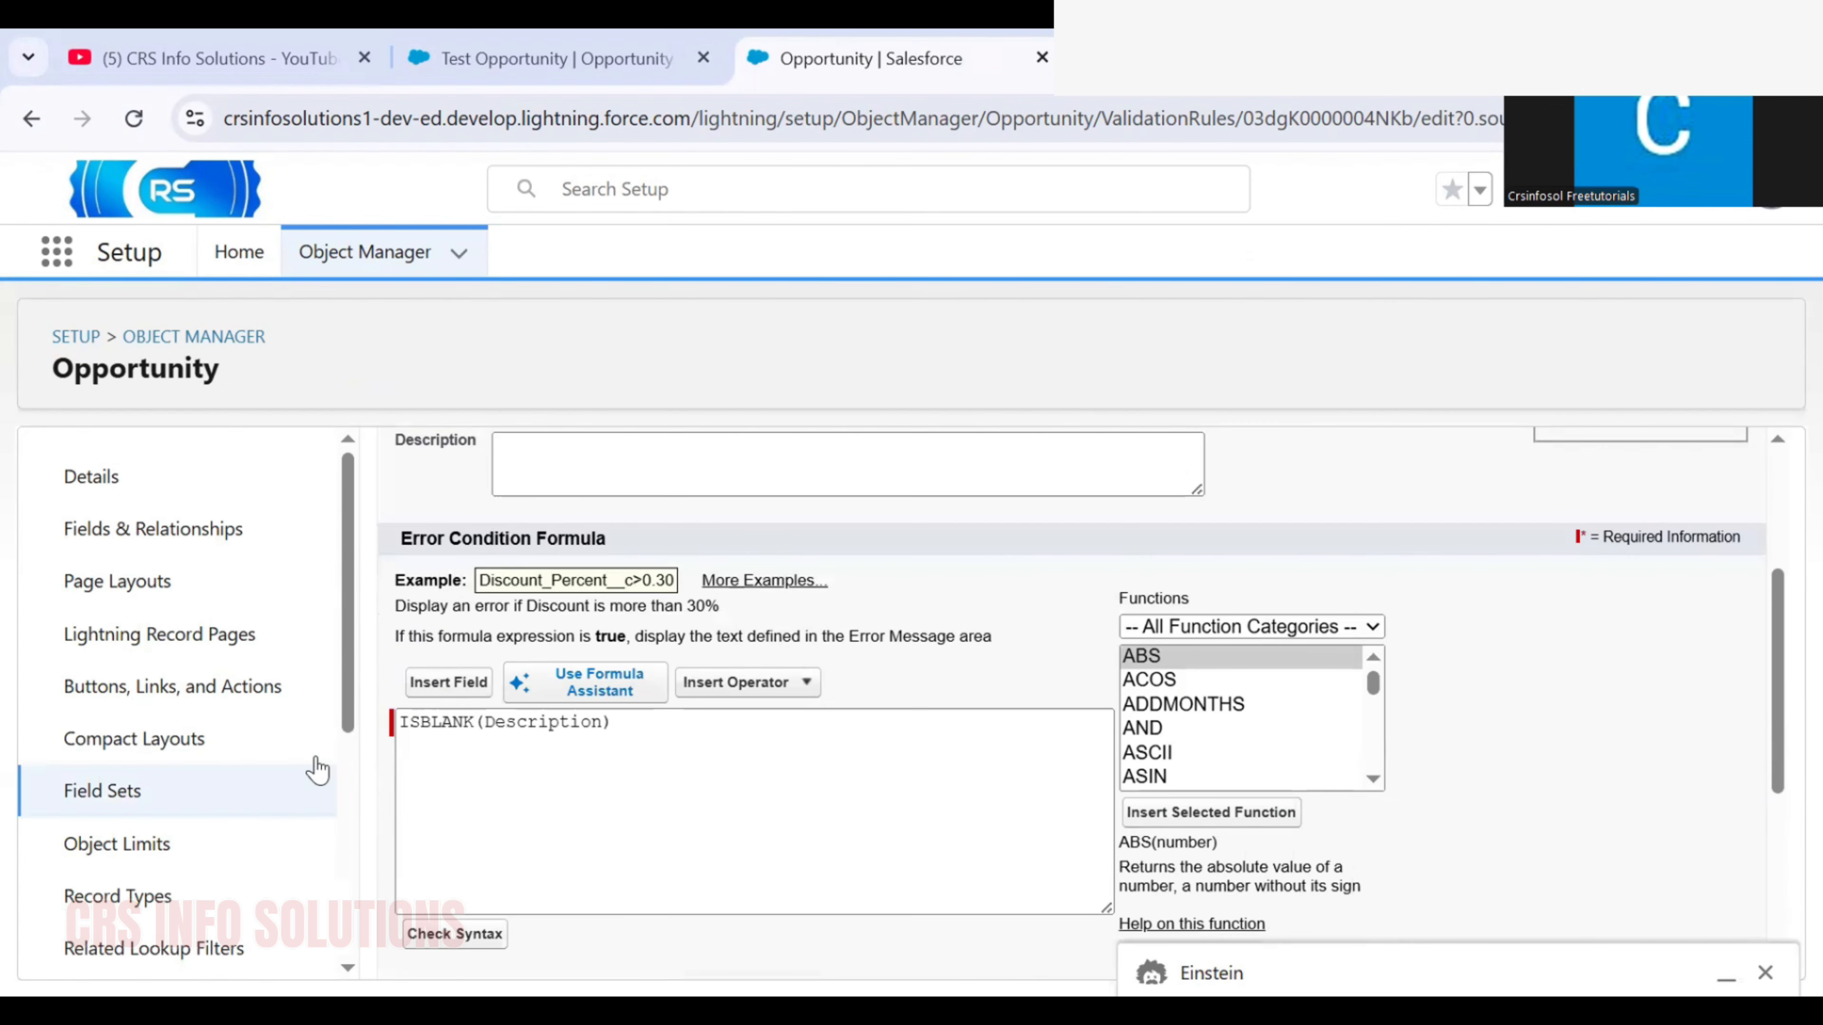
# Add an ISNEW() condition to the rule's error condition formula so it reads (ISNEW()) && ISBLANK(Description)
pyautogui.click(400, 721)
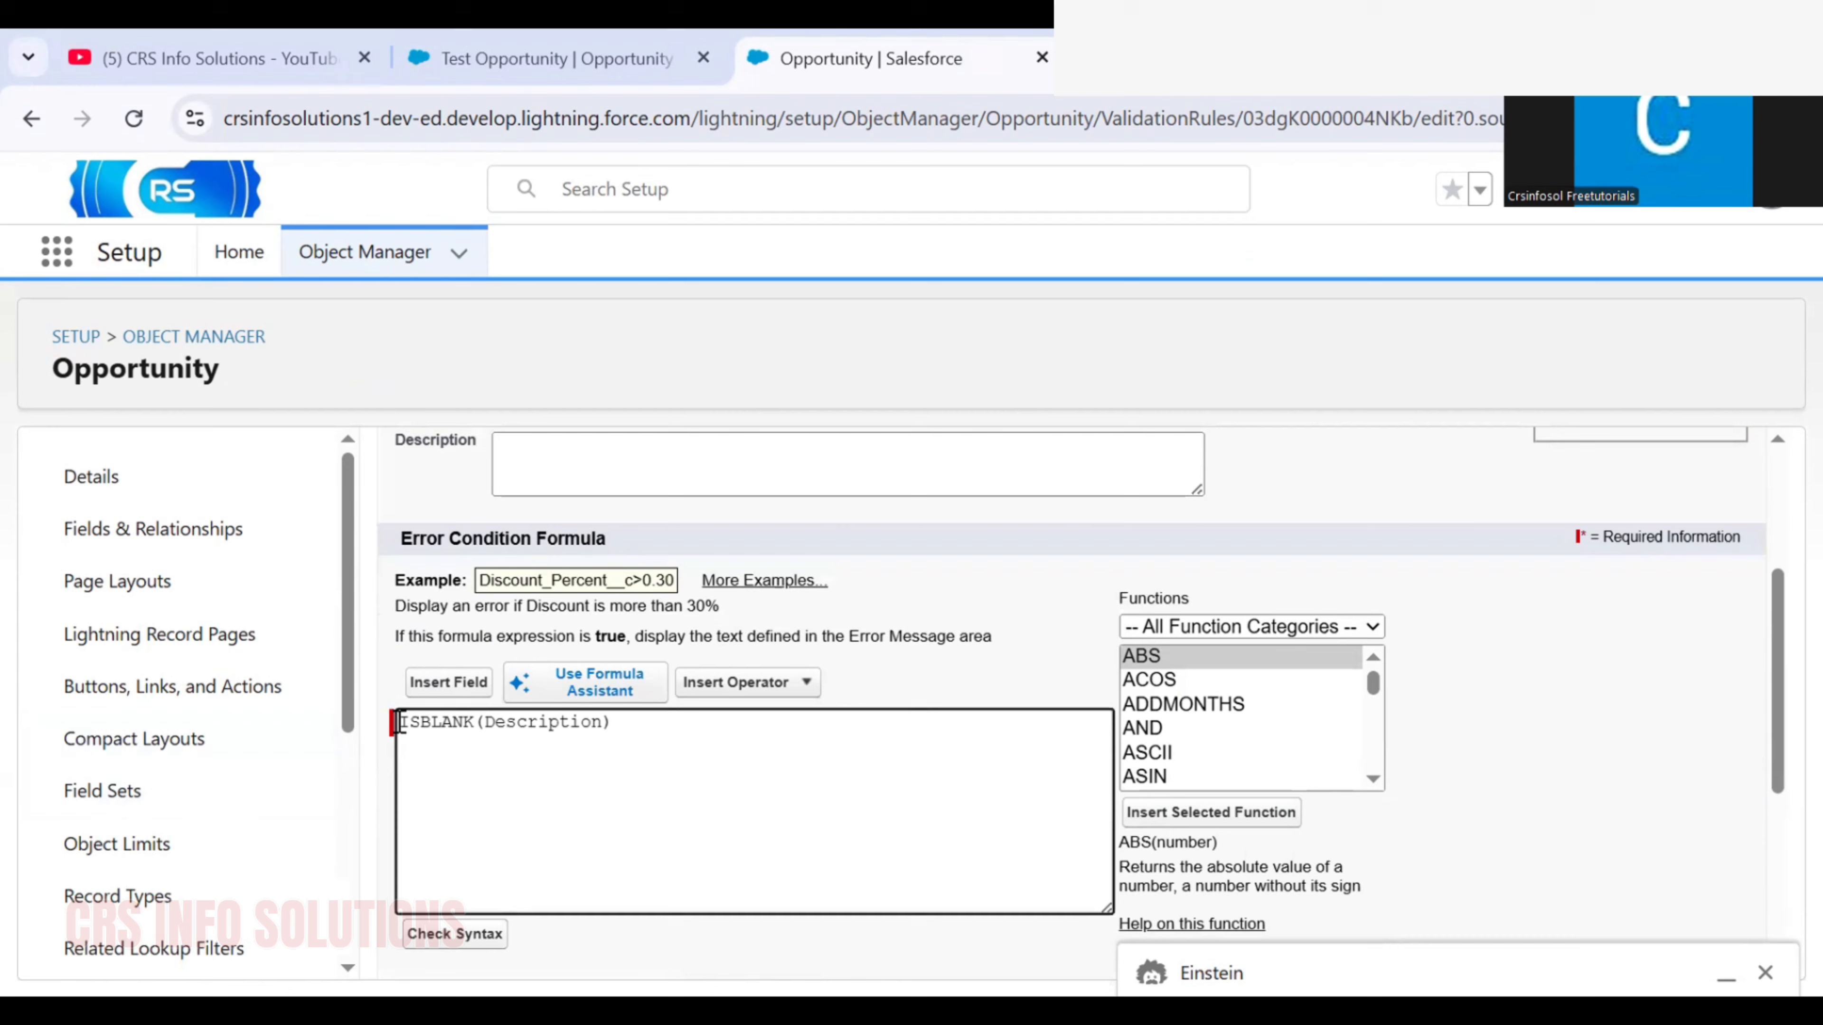
pyautogui.scroll(4, 399, 722)
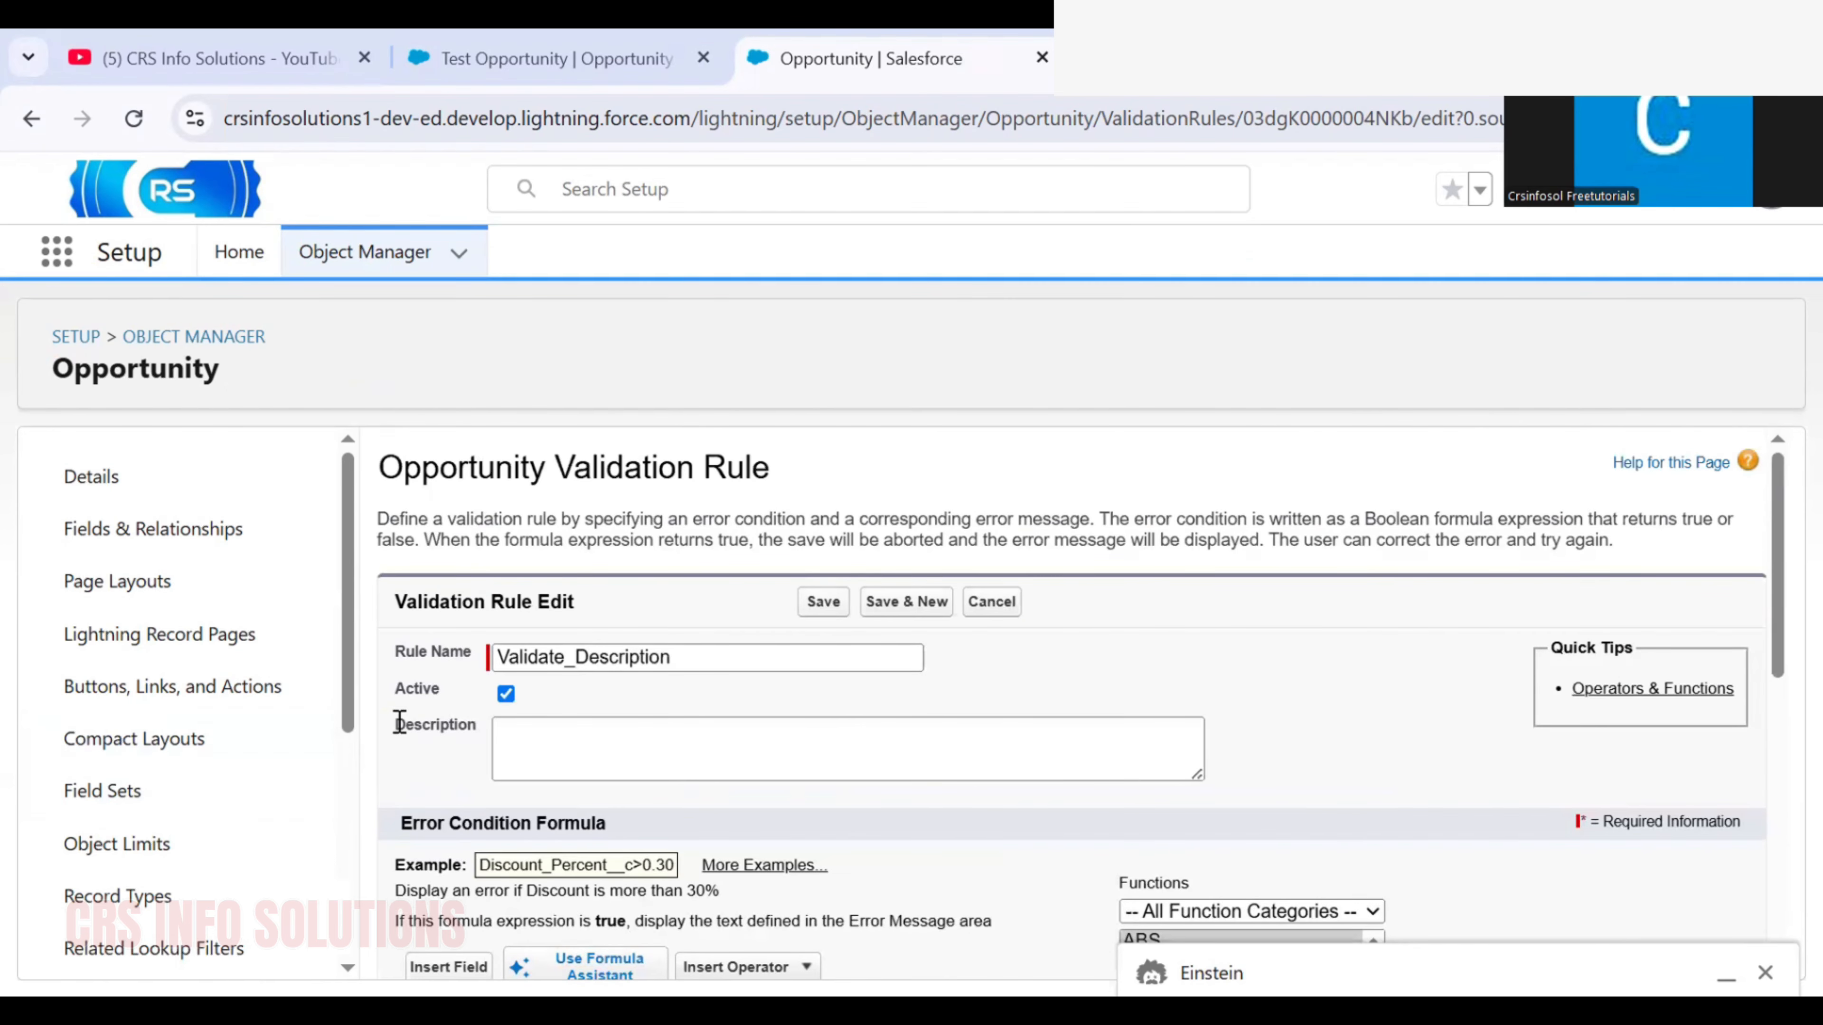
pyautogui.scroll(-6, 399, 722)
pyautogui.write('(ISNEW()) &&')
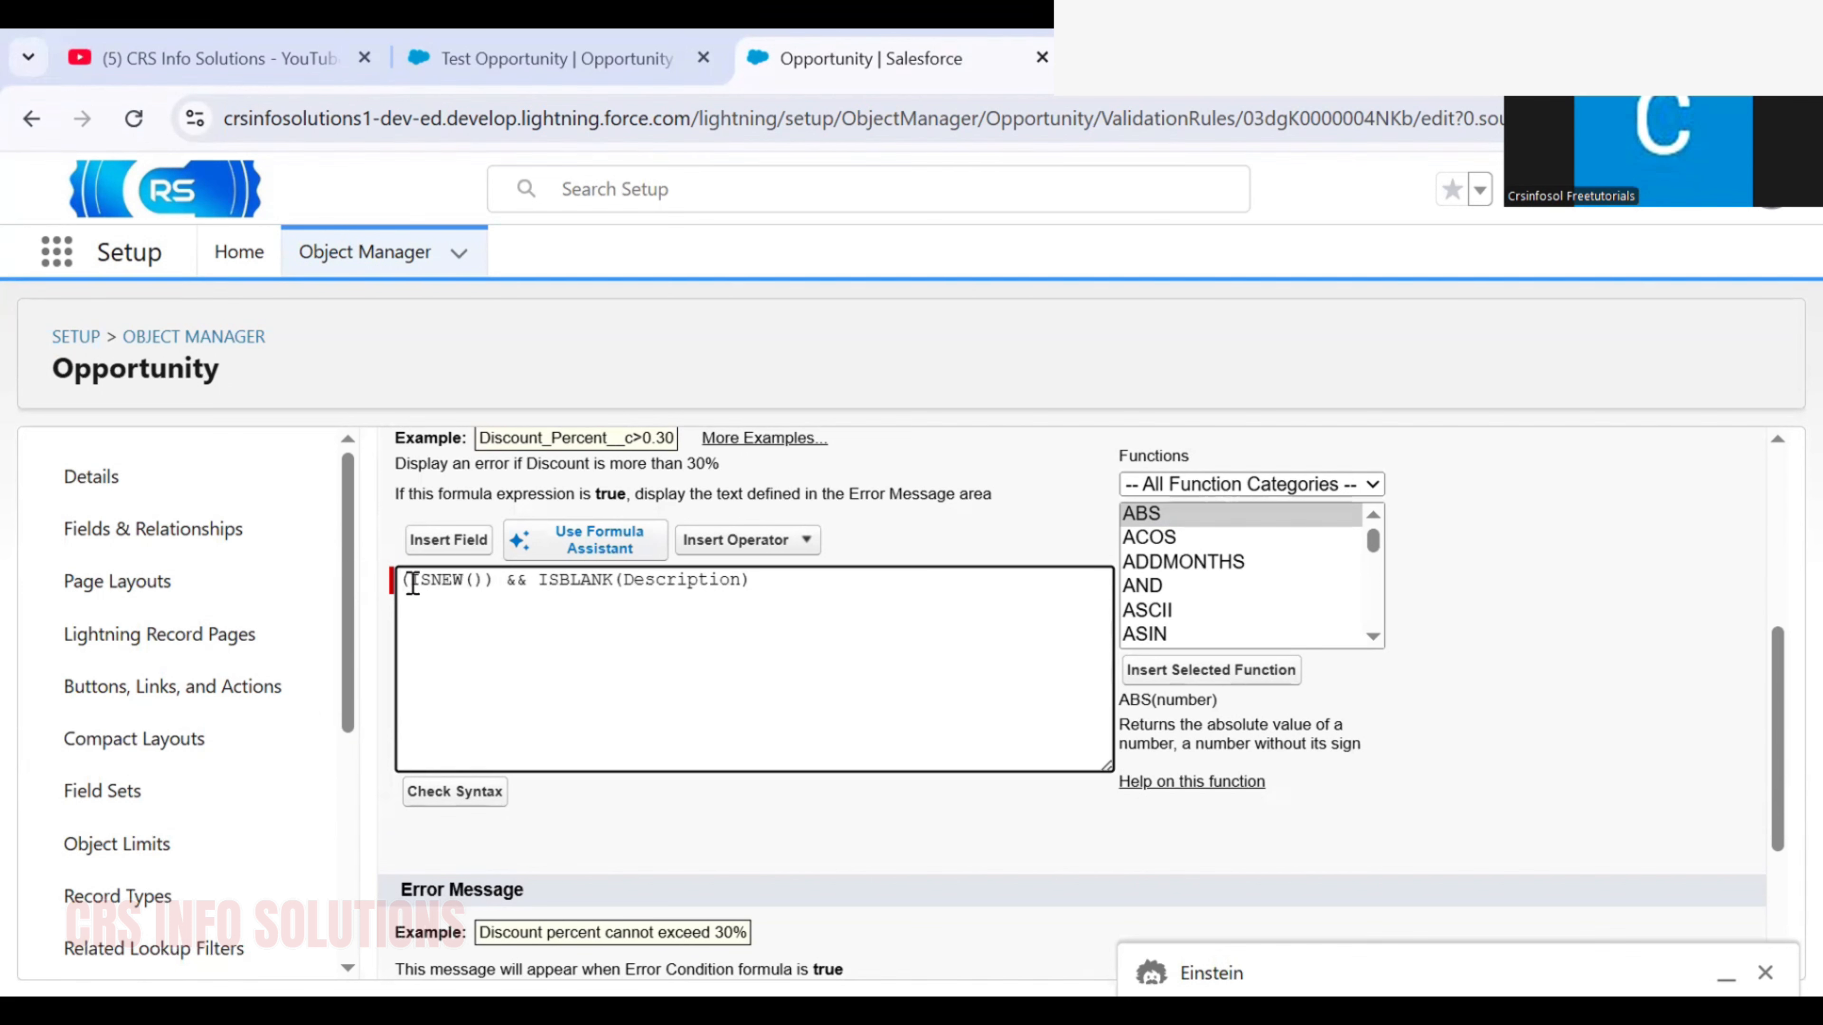
pyautogui.moveTo(411, 567); pyautogui.dragTo(827, 587)
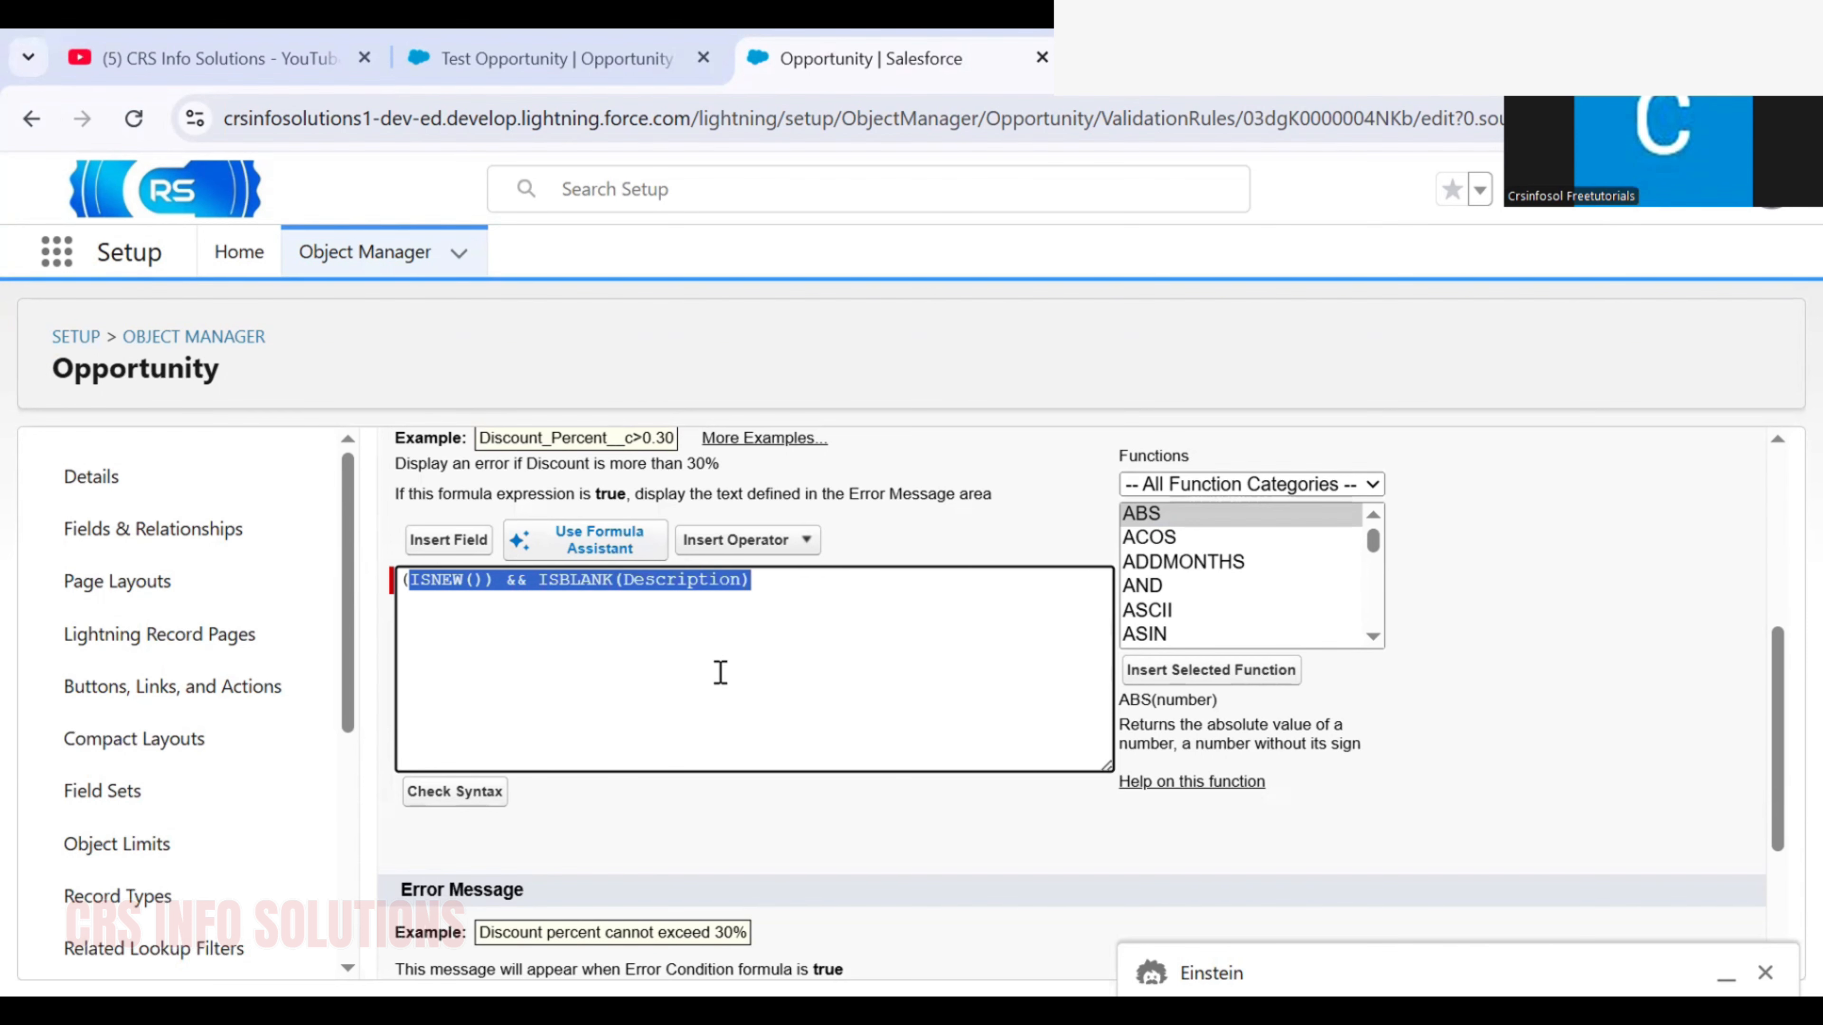
# Check the formula's syntax and save the validation rule
pyautogui.click(484, 795)
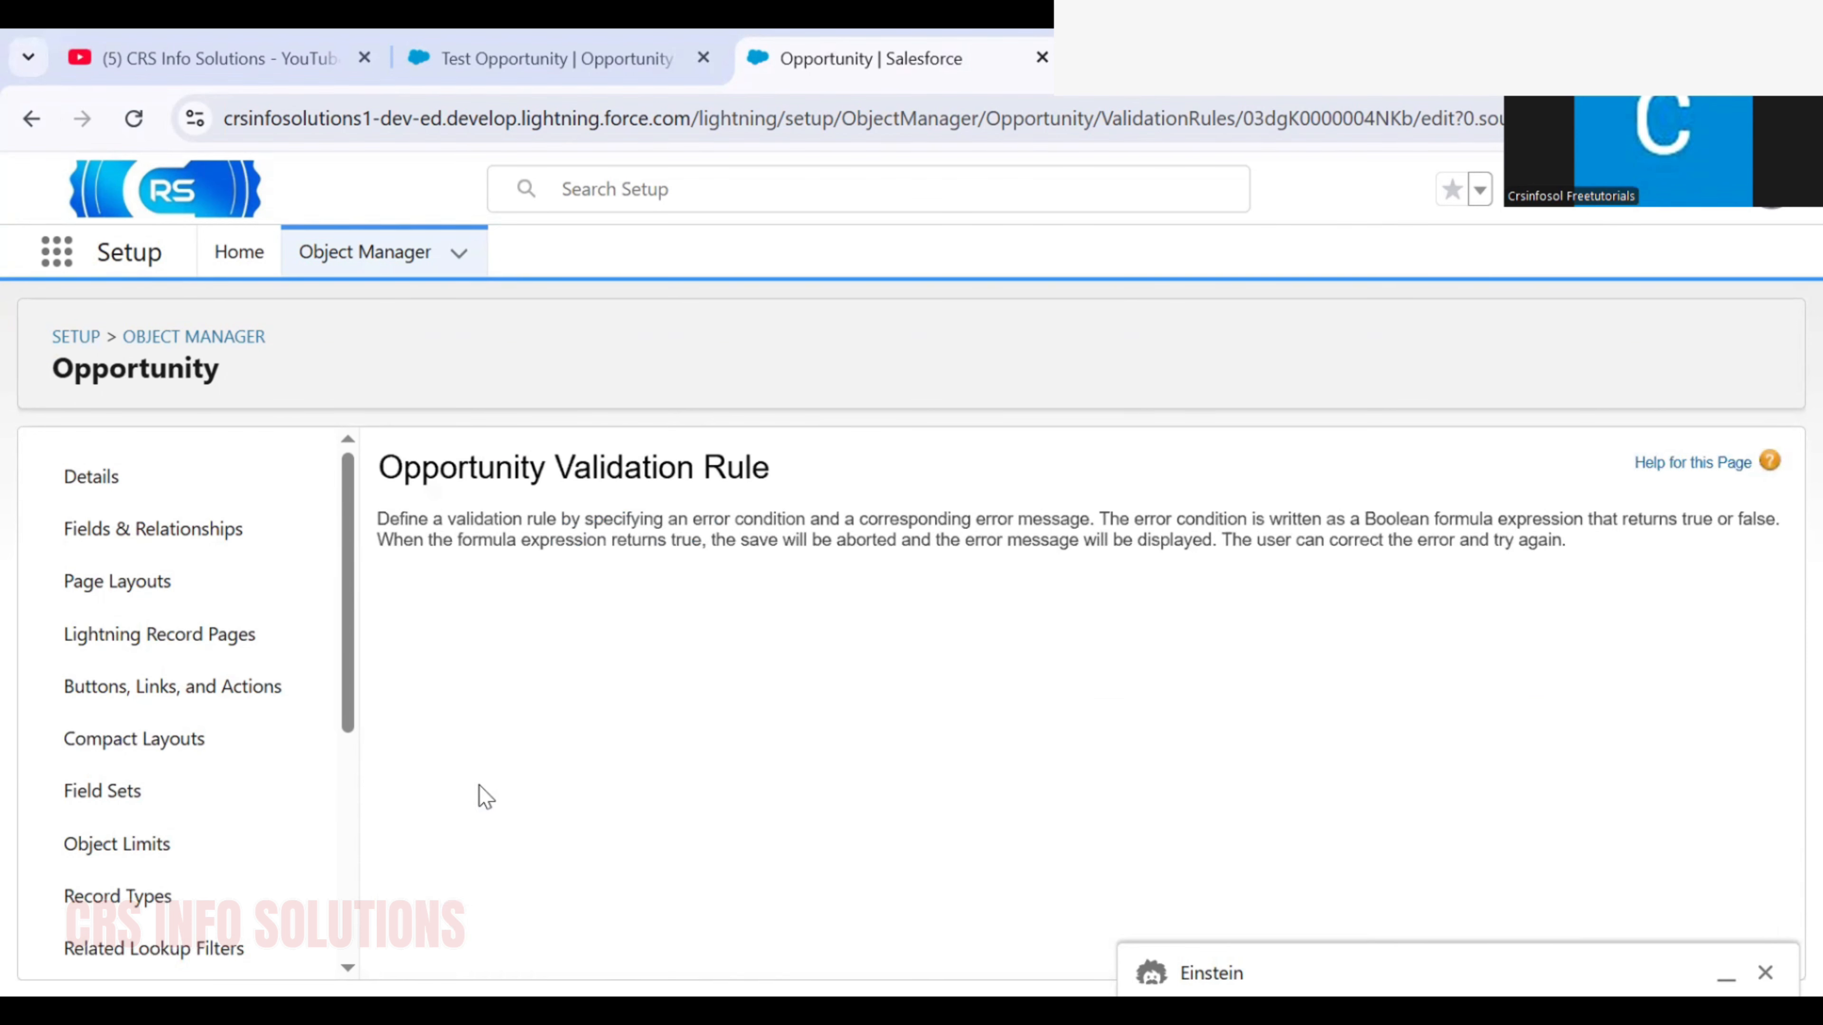
pyautogui.scroll(-6, 714, 797)
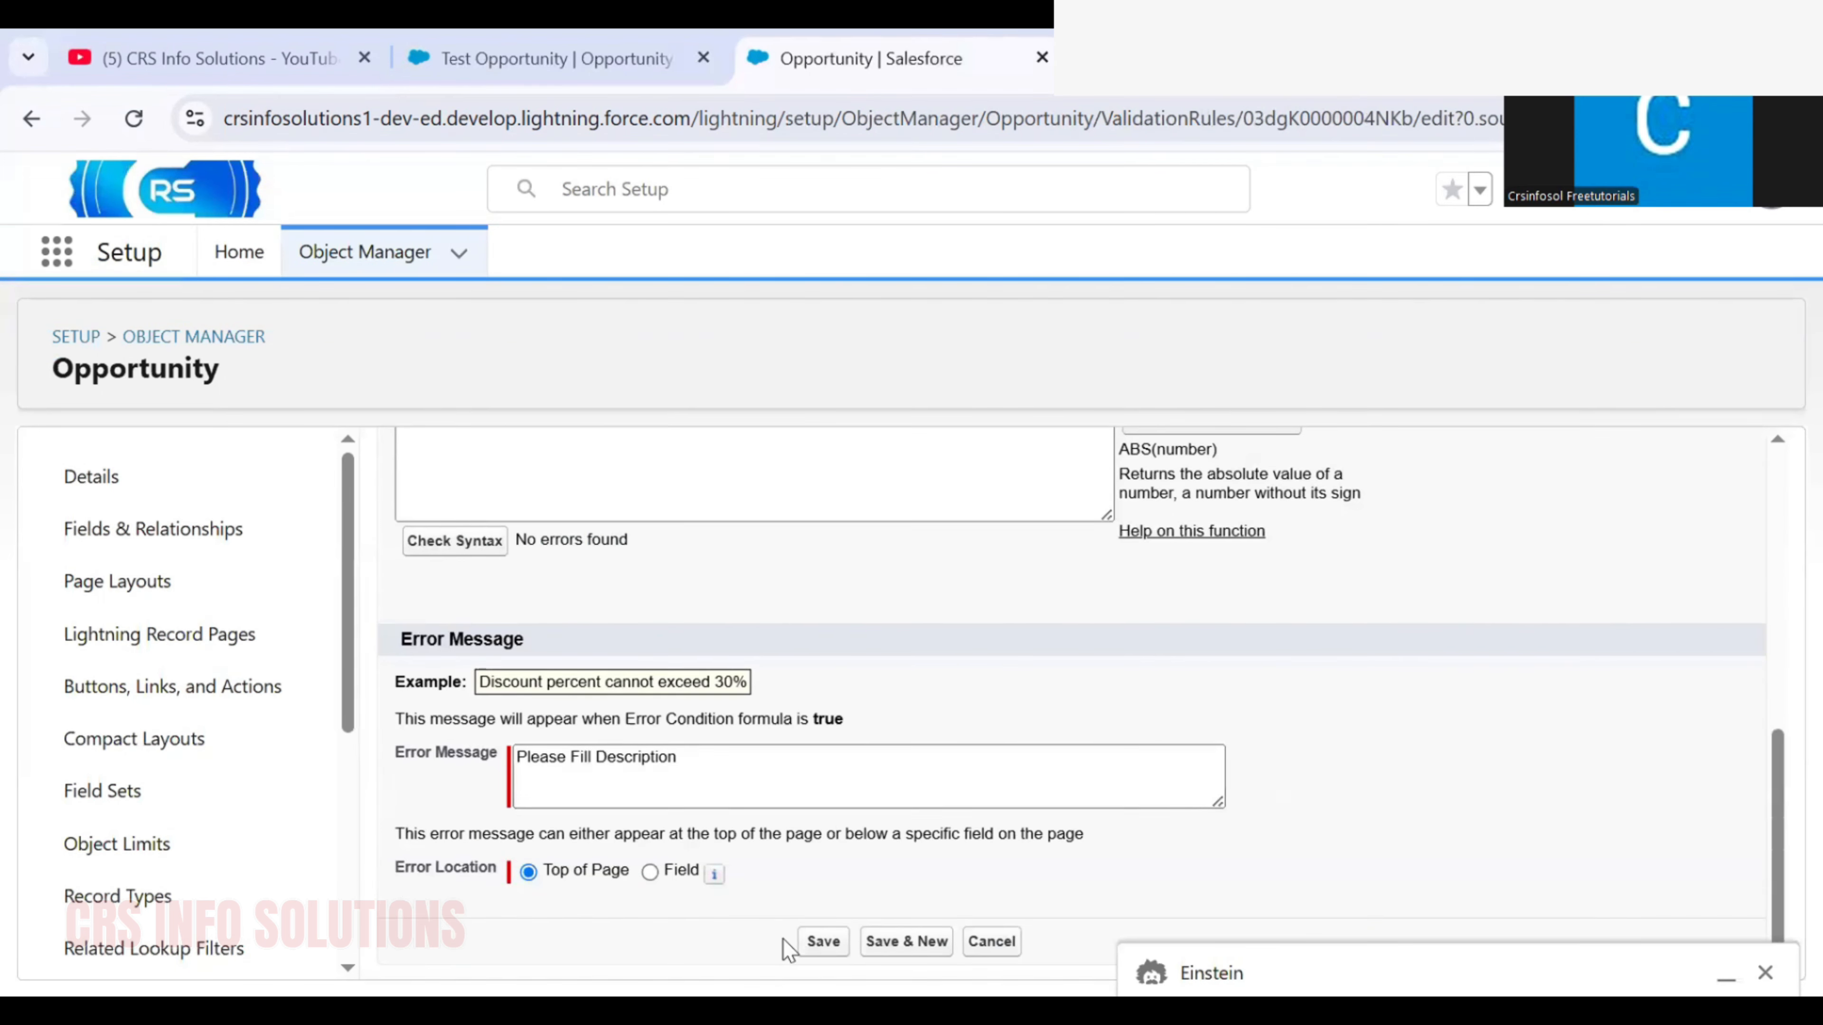
pyautogui.click(817, 941)
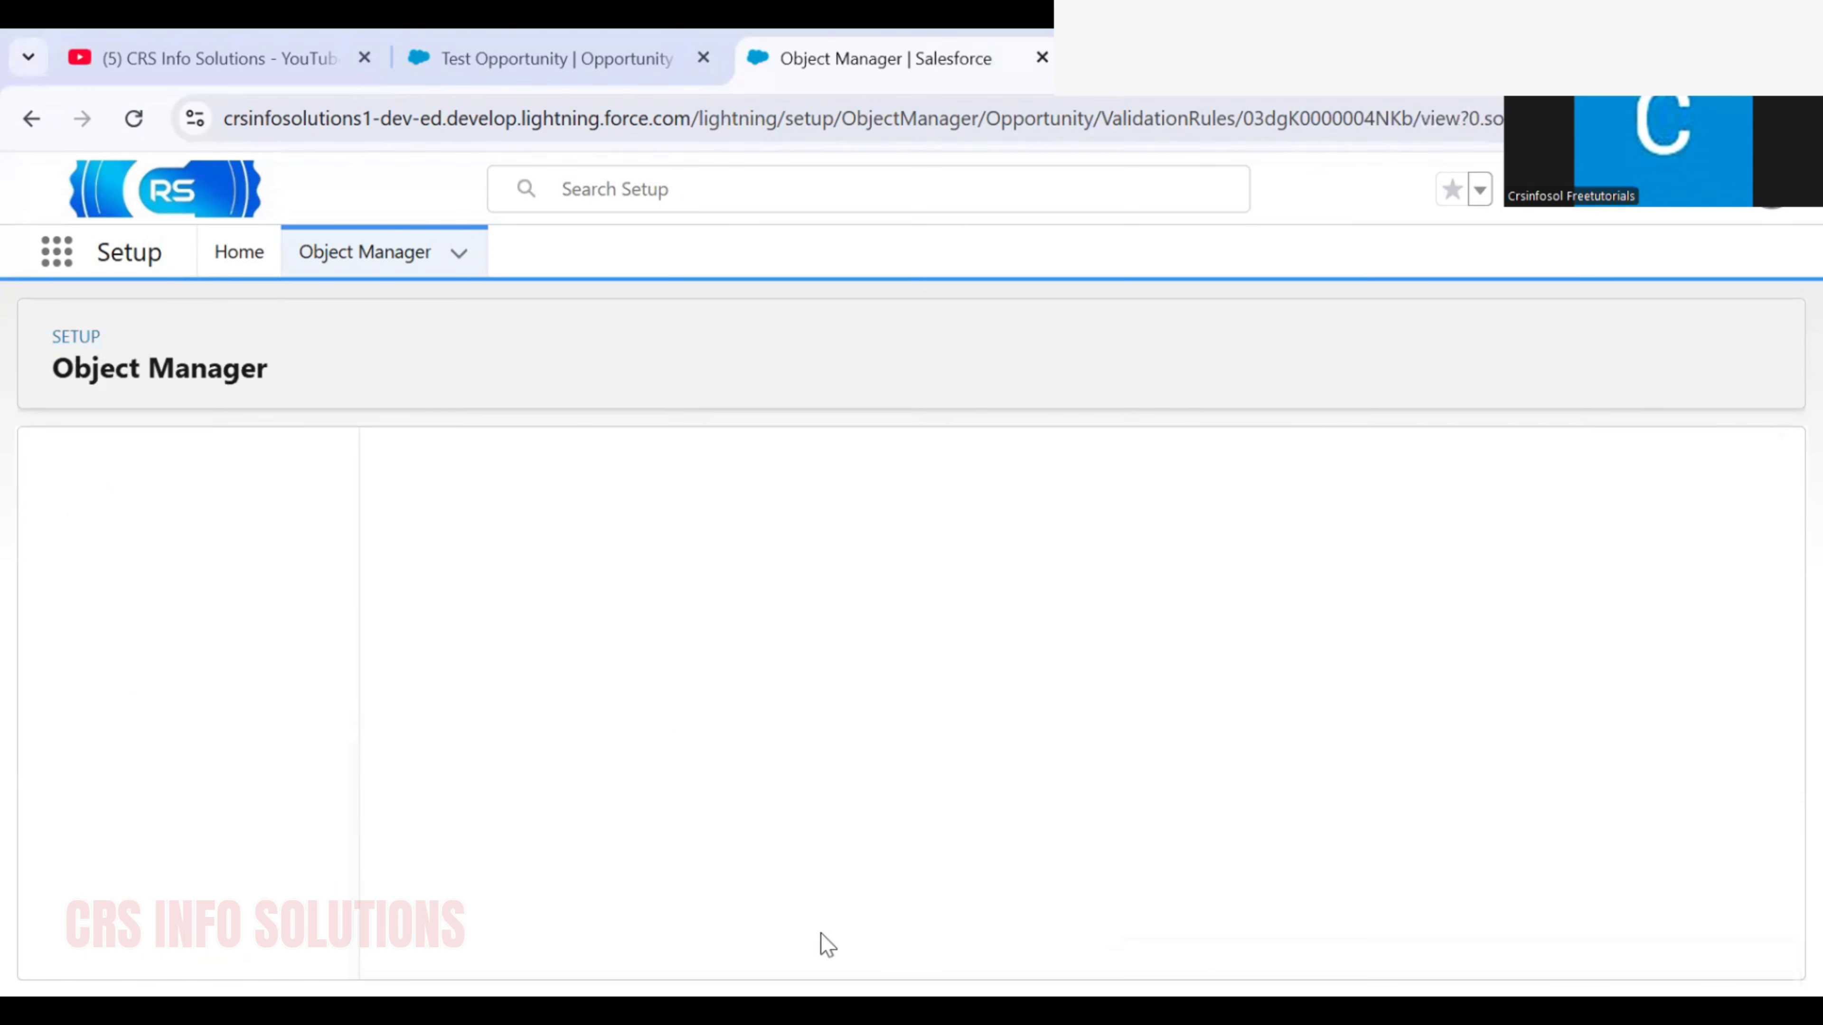
# Return to the Opportunities list and start a new opportunity named Test Opportunity
pyautogui.click(545, 44)
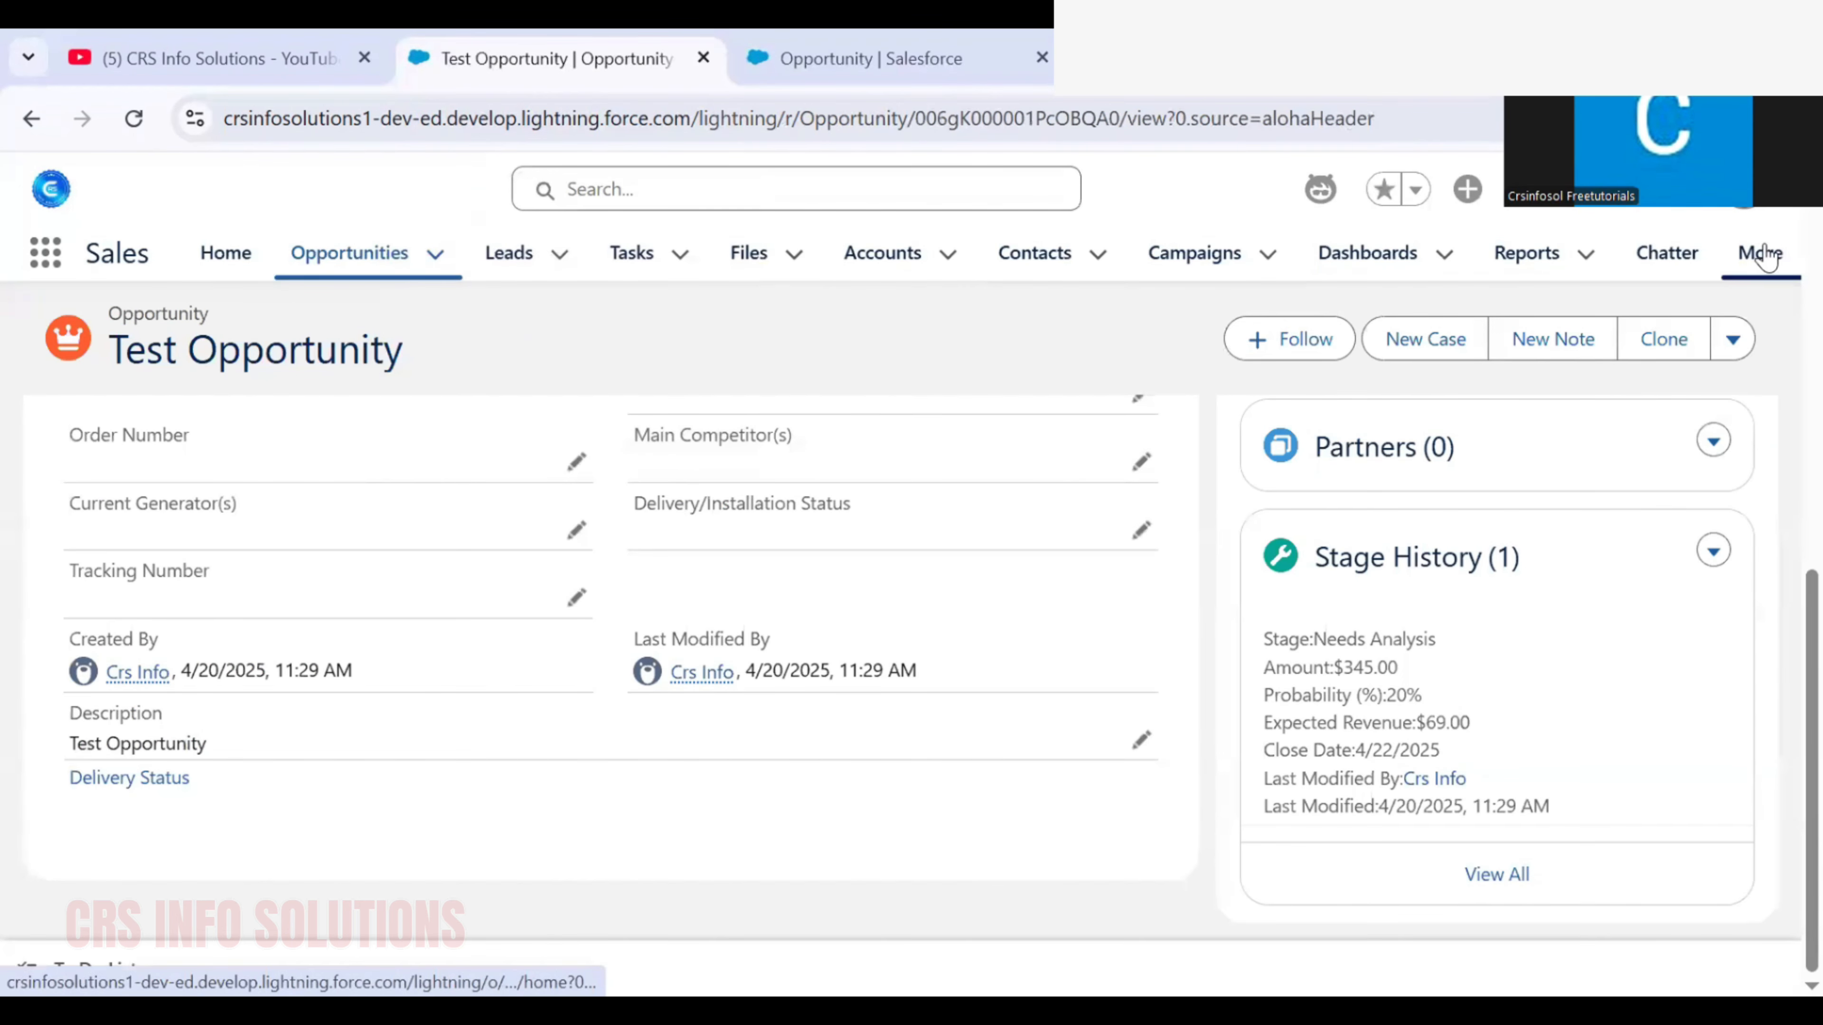
pyautogui.click(325, 266)
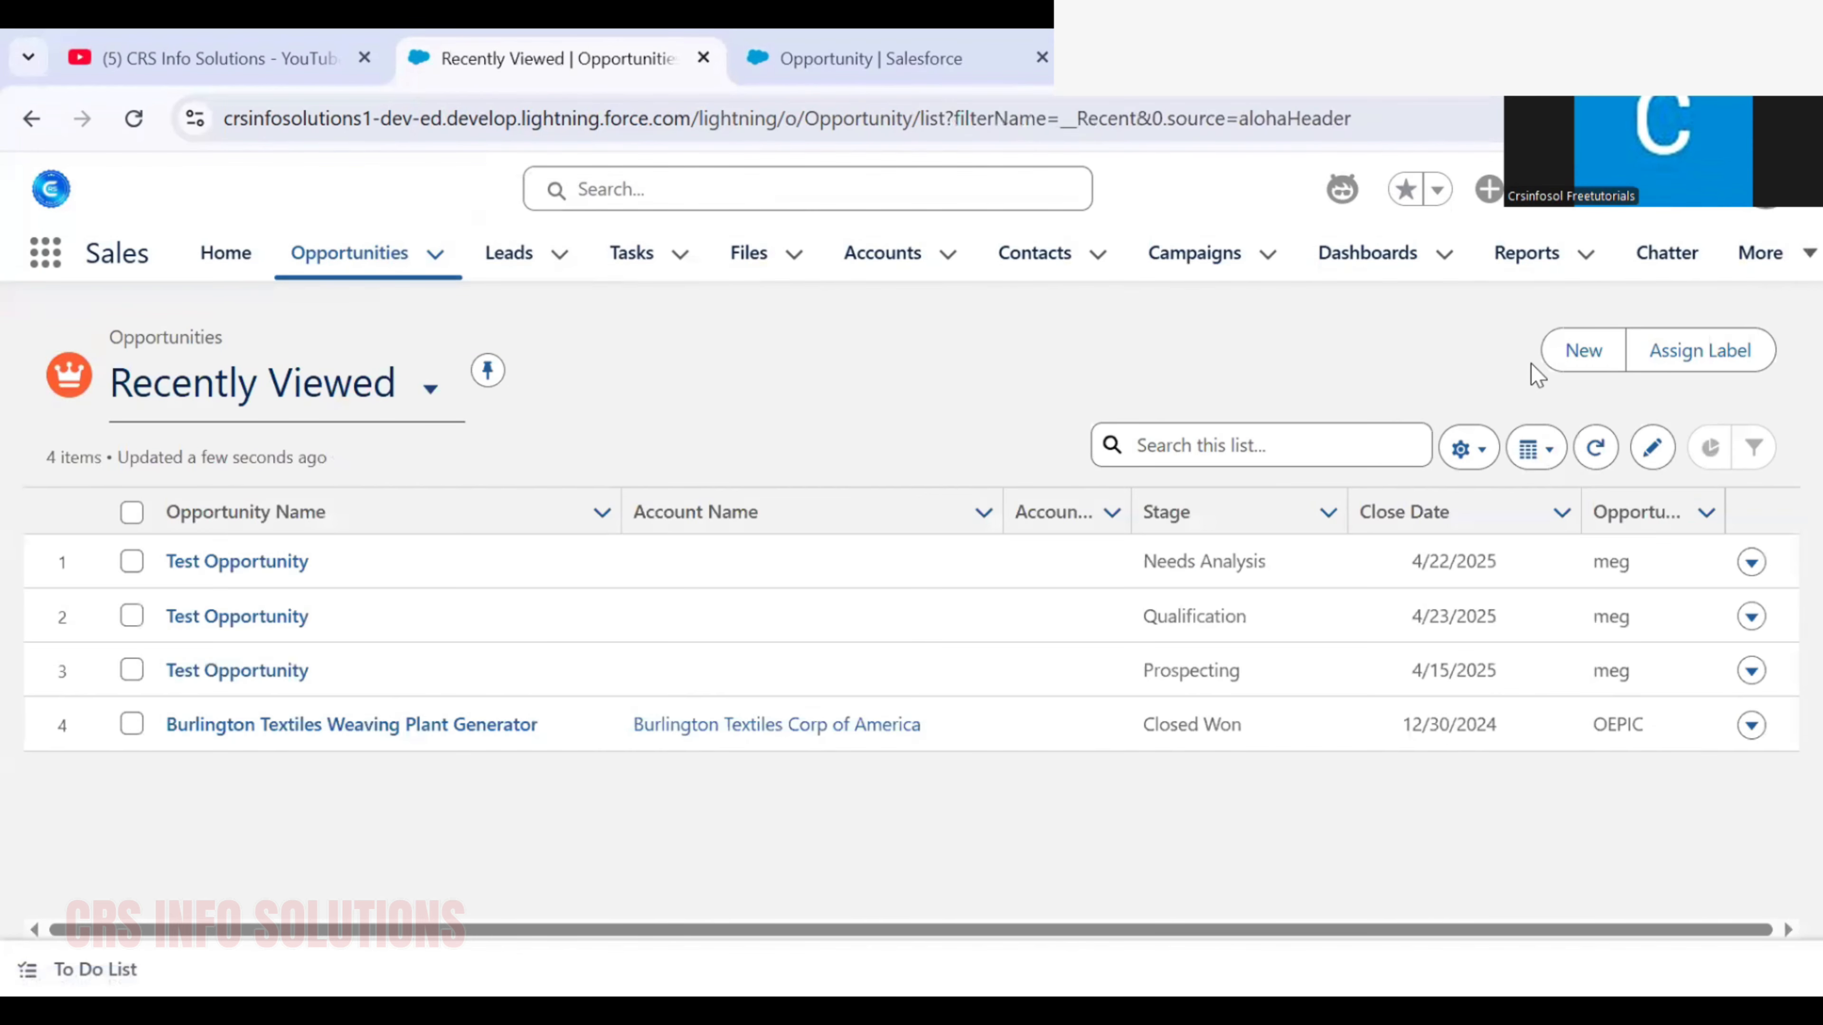
pyautogui.click(1575, 351)
pyautogui.click(641, 689)
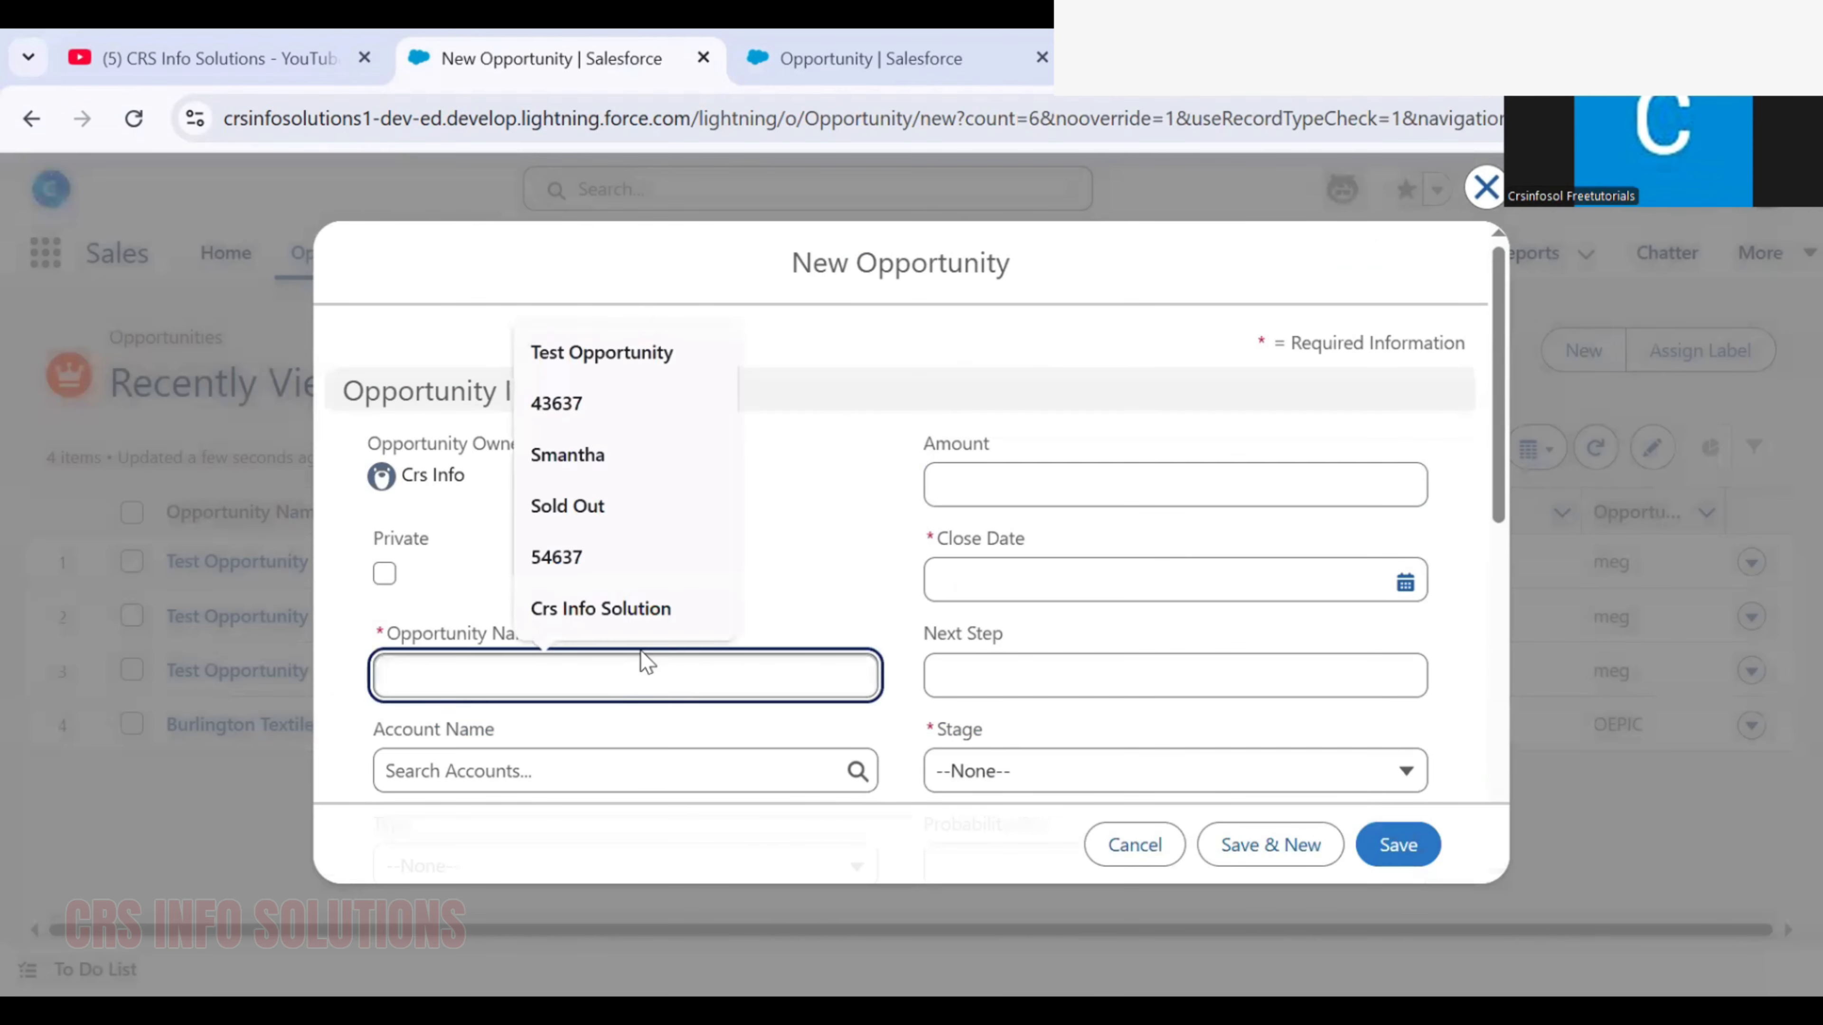
pyautogui.write('Tes')
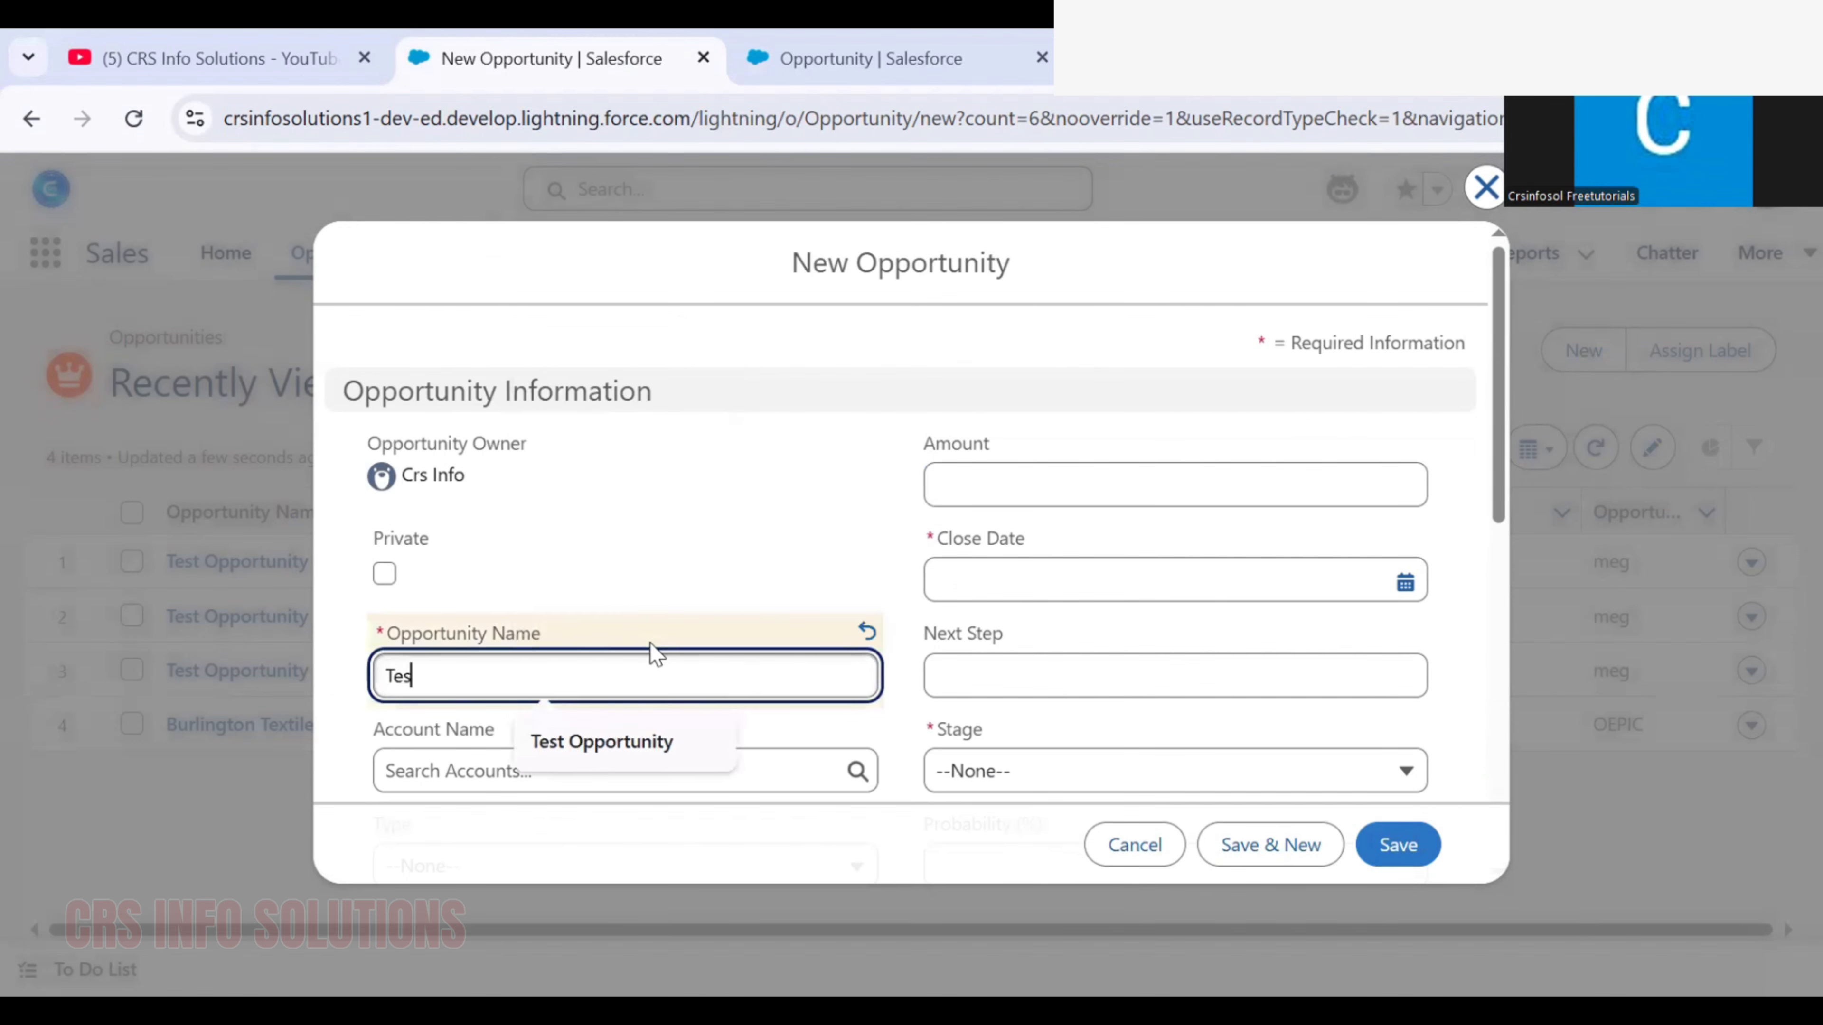
pyautogui.write('t Opportun')
pyautogui.click(603, 742)
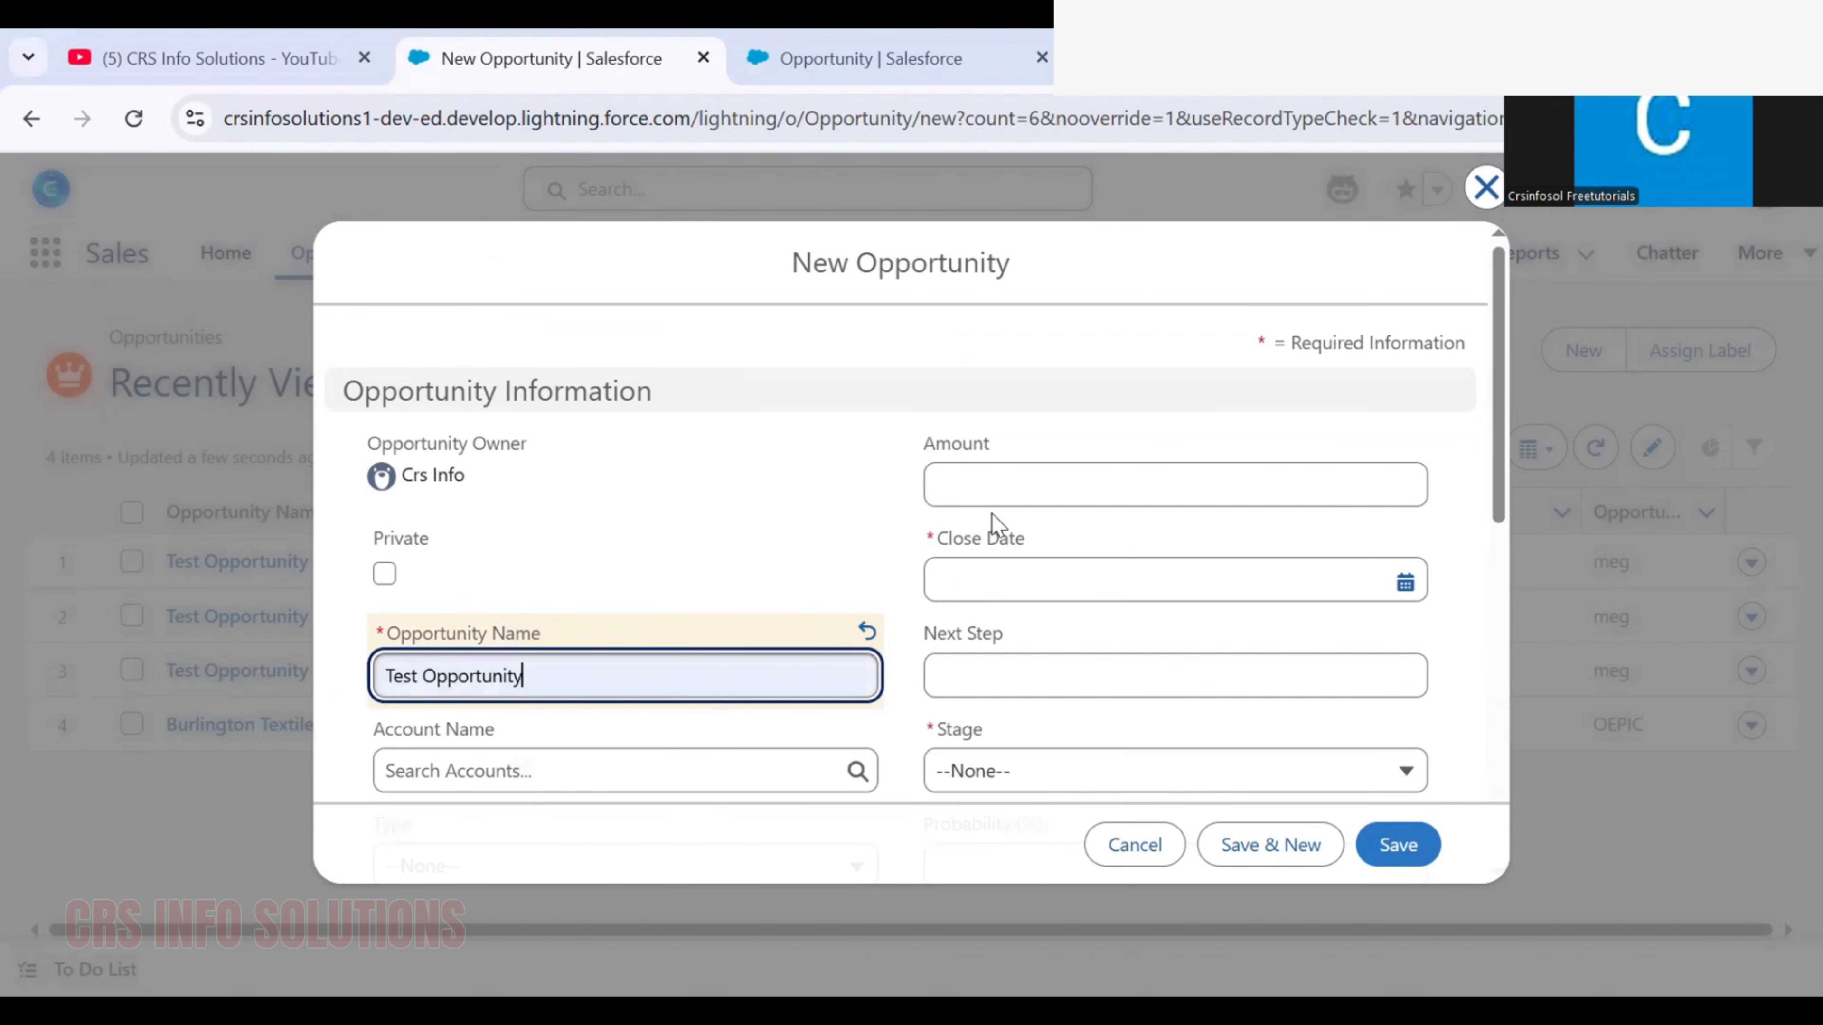
# Set the amount to 554, close date to 4/21/2025 and stage to Qualification, and save the opportunity with a blank description
pyautogui.click(1019, 496)
pyautogui.write('554')
pyautogui.moveTo(374, 653)
pyautogui.mouseDown()
pyautogui.moveTo(576, 654)
pyautogui.moveTo(889, 741)
pyautogui.mouseUp()
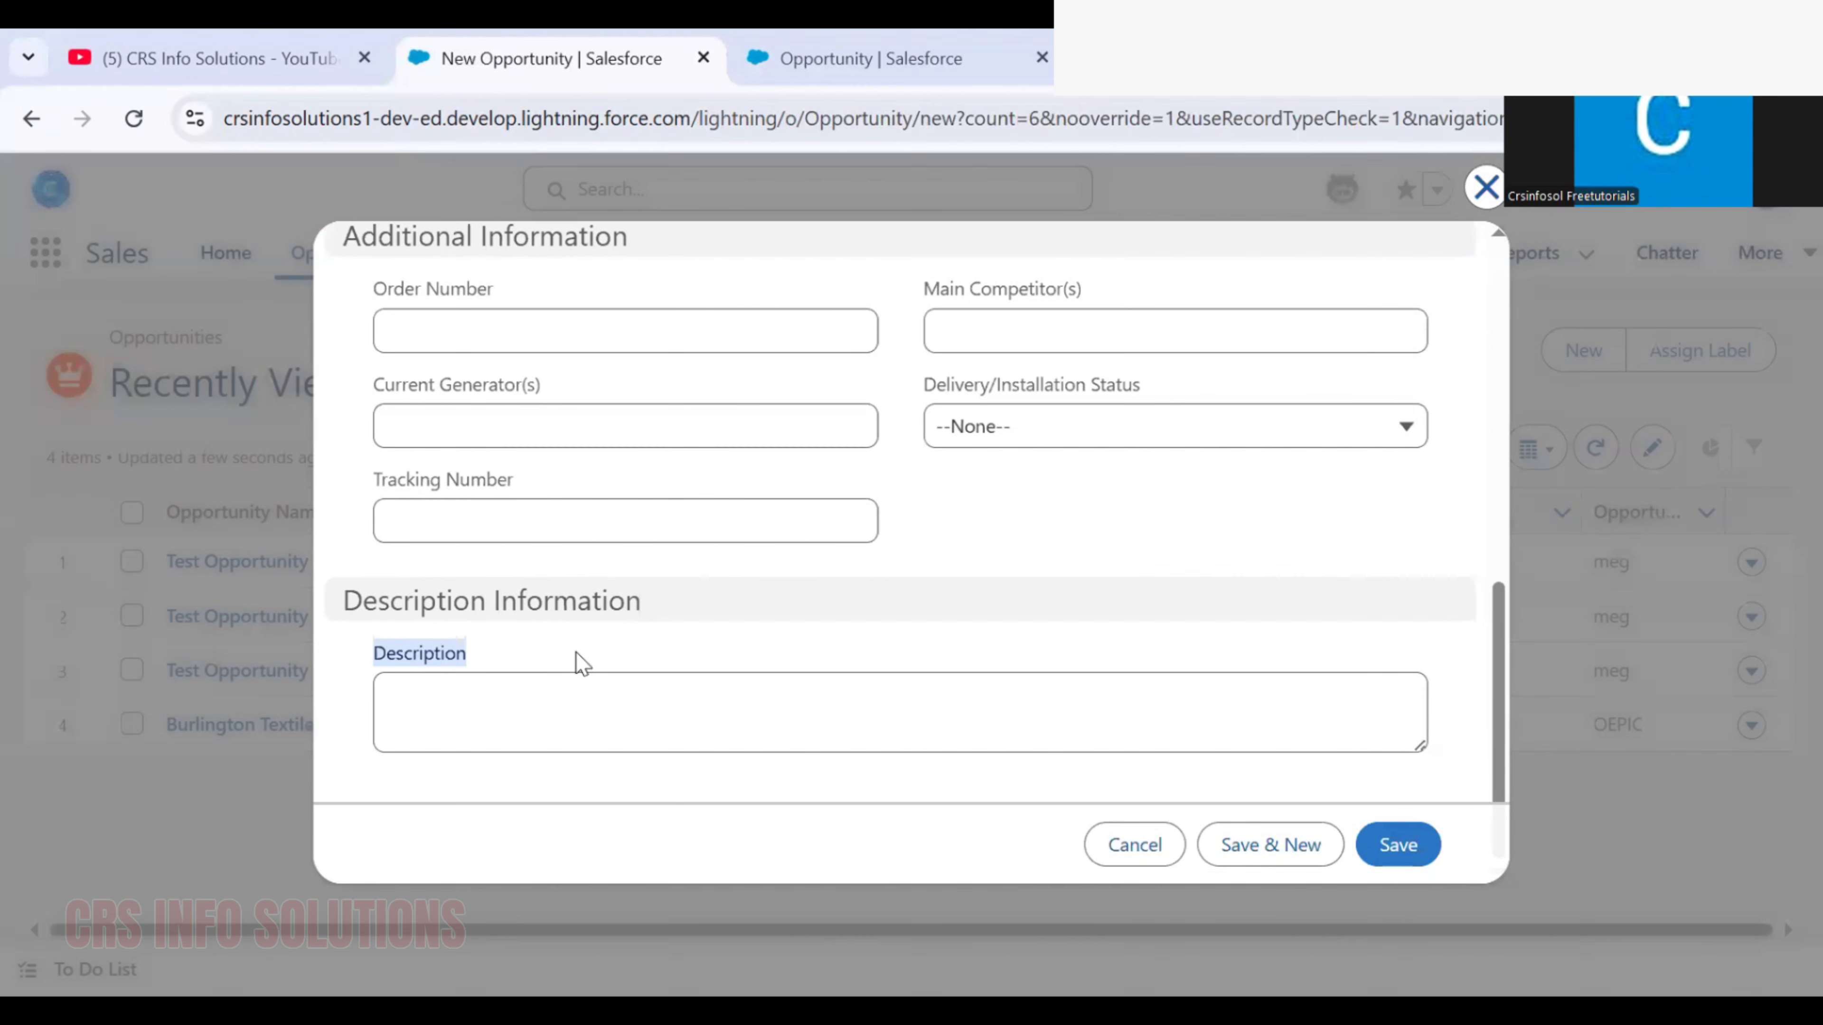
pyautogui.click(668, 718)
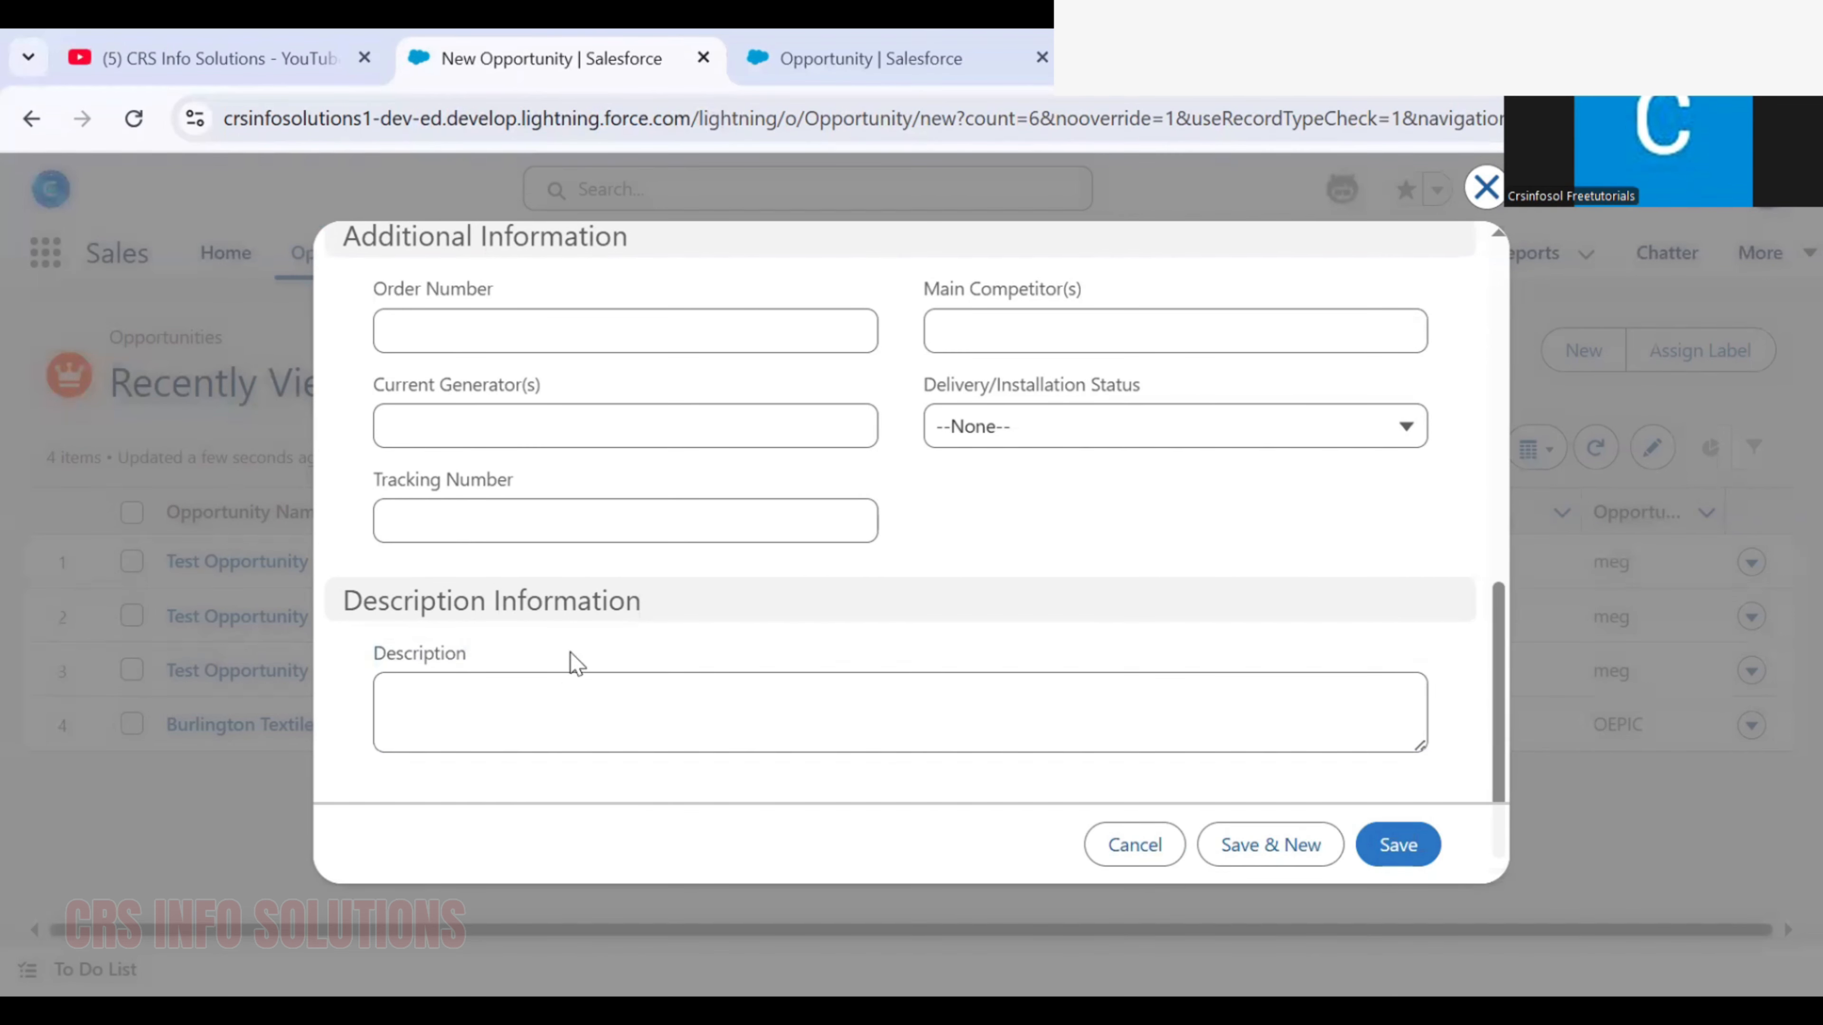
pyautogui.moveTo(571, 655)
pyautogui.mouseDown()
pyautogui.moveTo(577, 727)
pyautogui.moveTo(764, 692)
pyautogui.mouseUp()
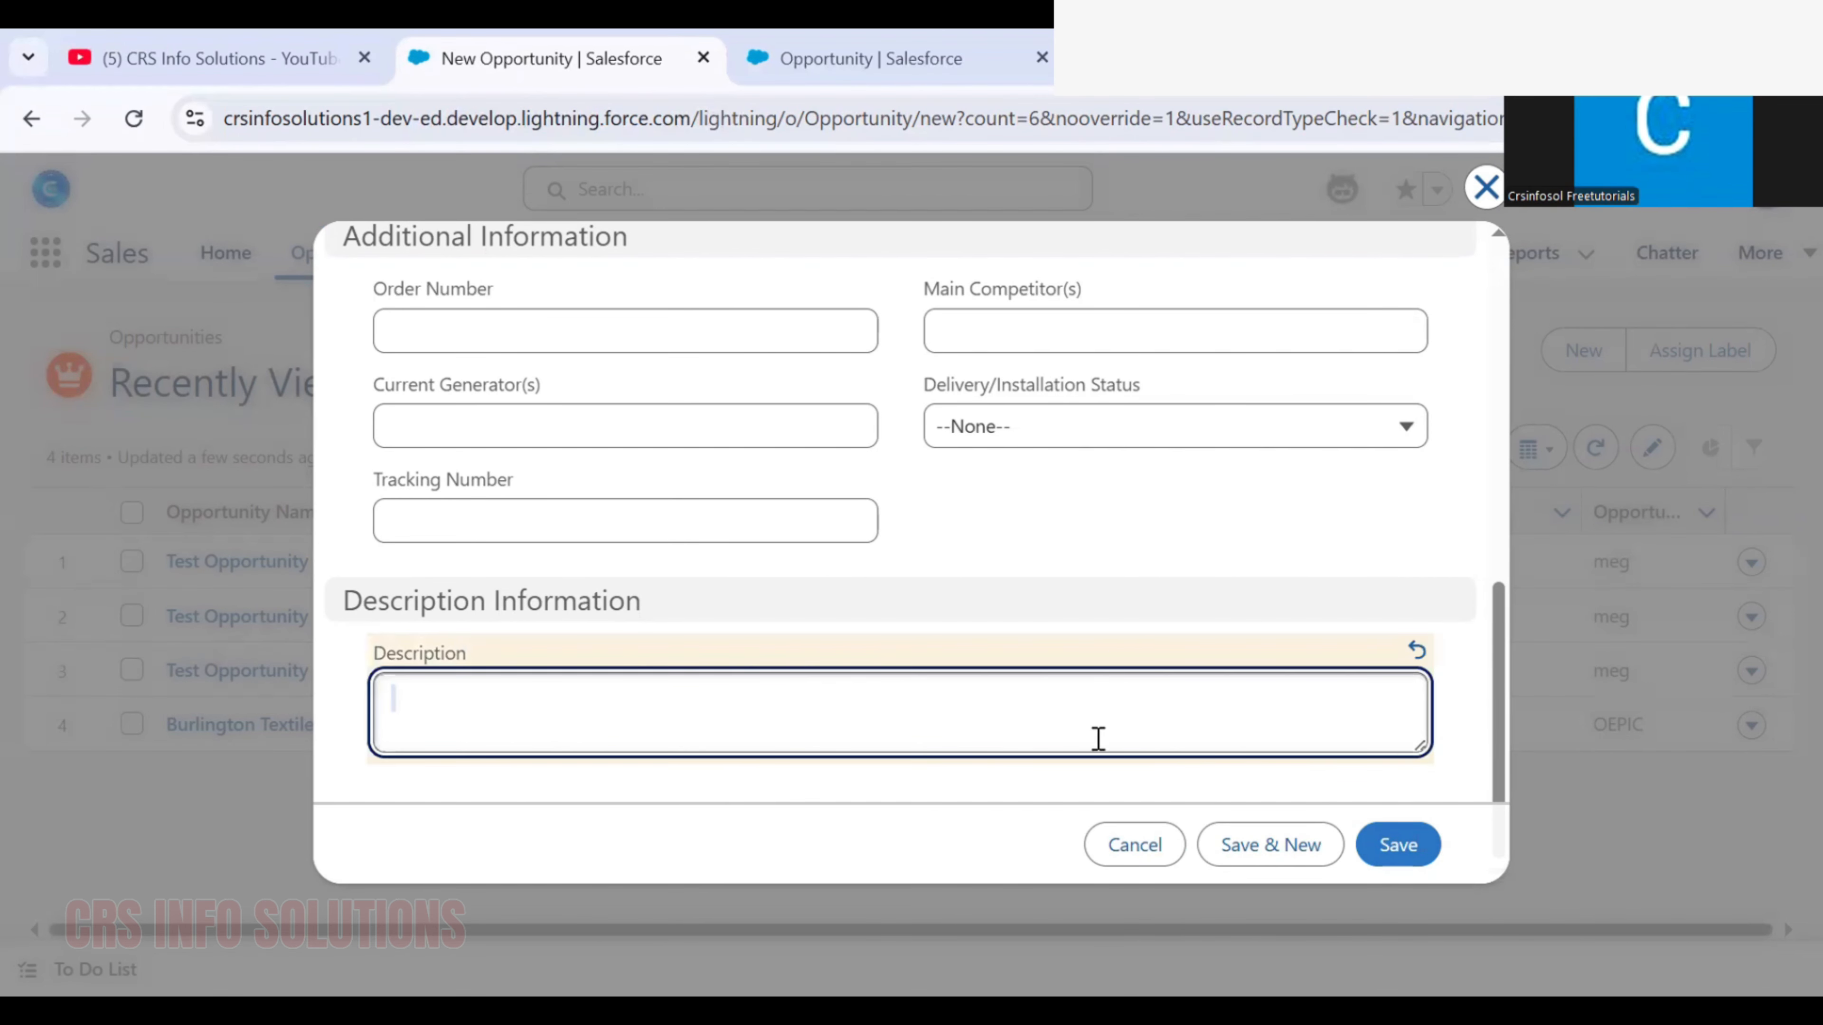
pyautogui.click(1293, 751)
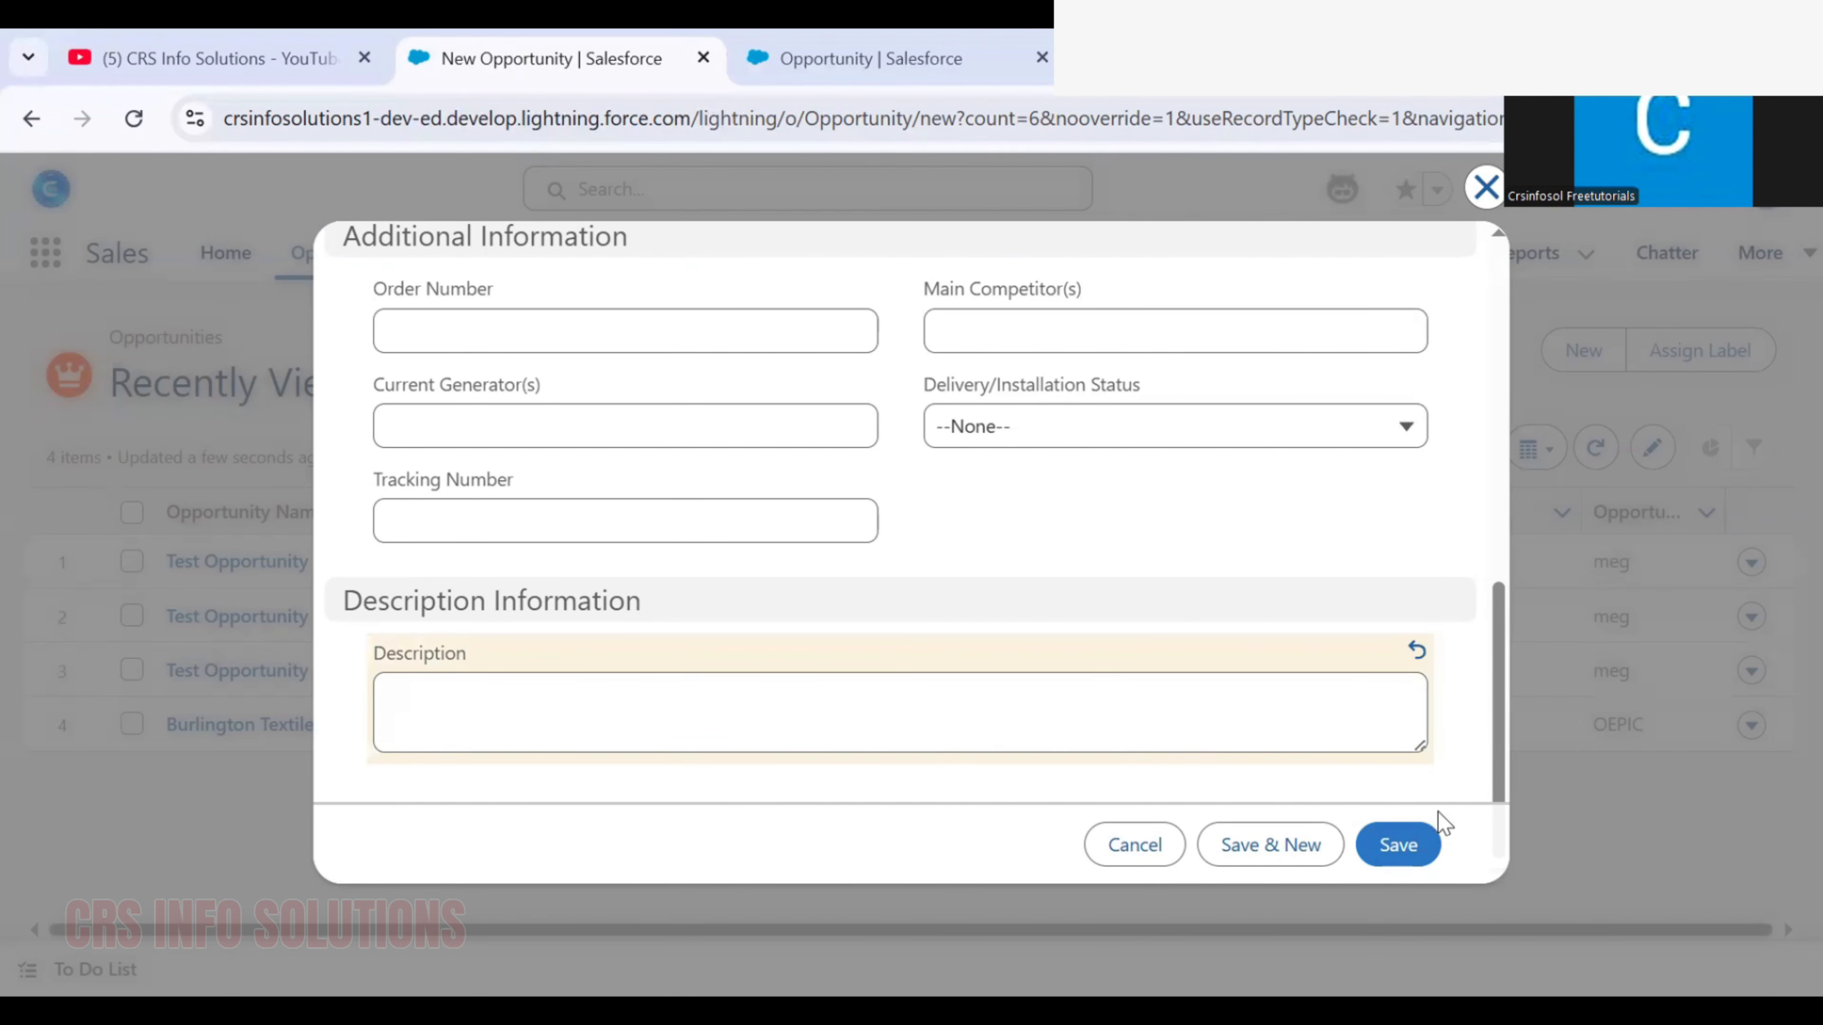
pyautogui.click(1411, 847)
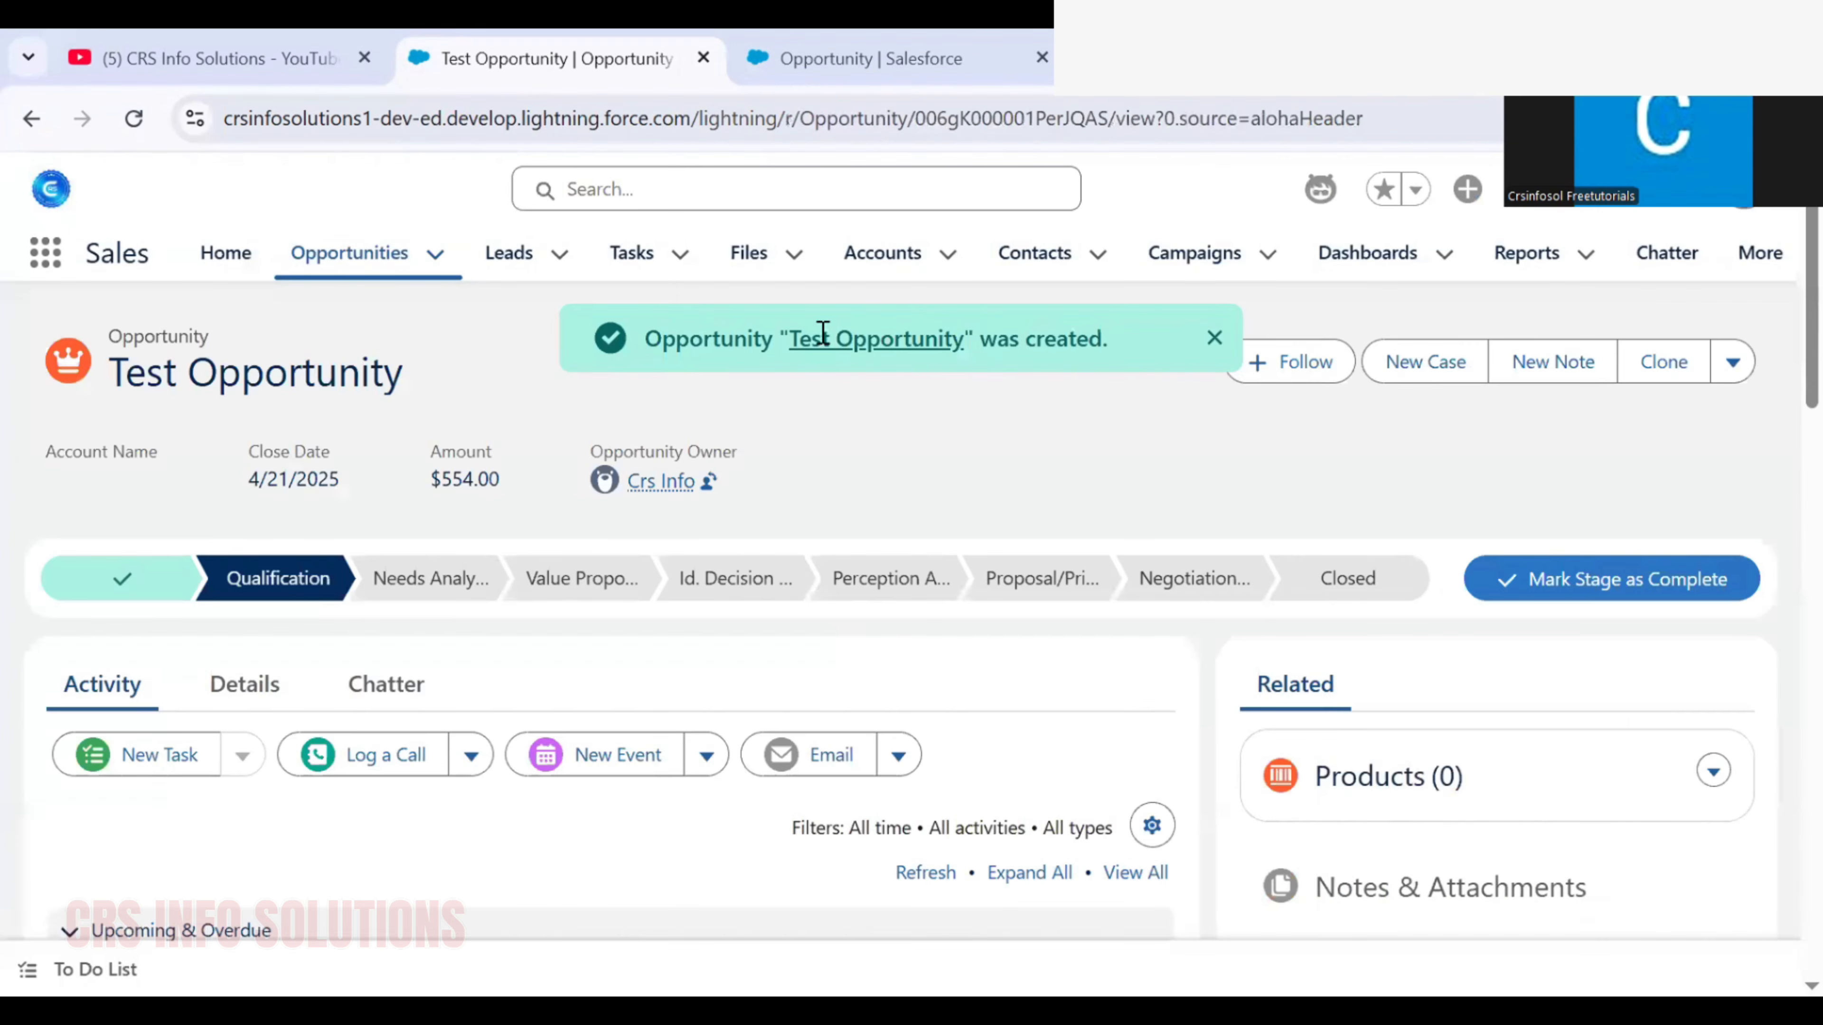
pyautogui.tripleClick(814, 337)
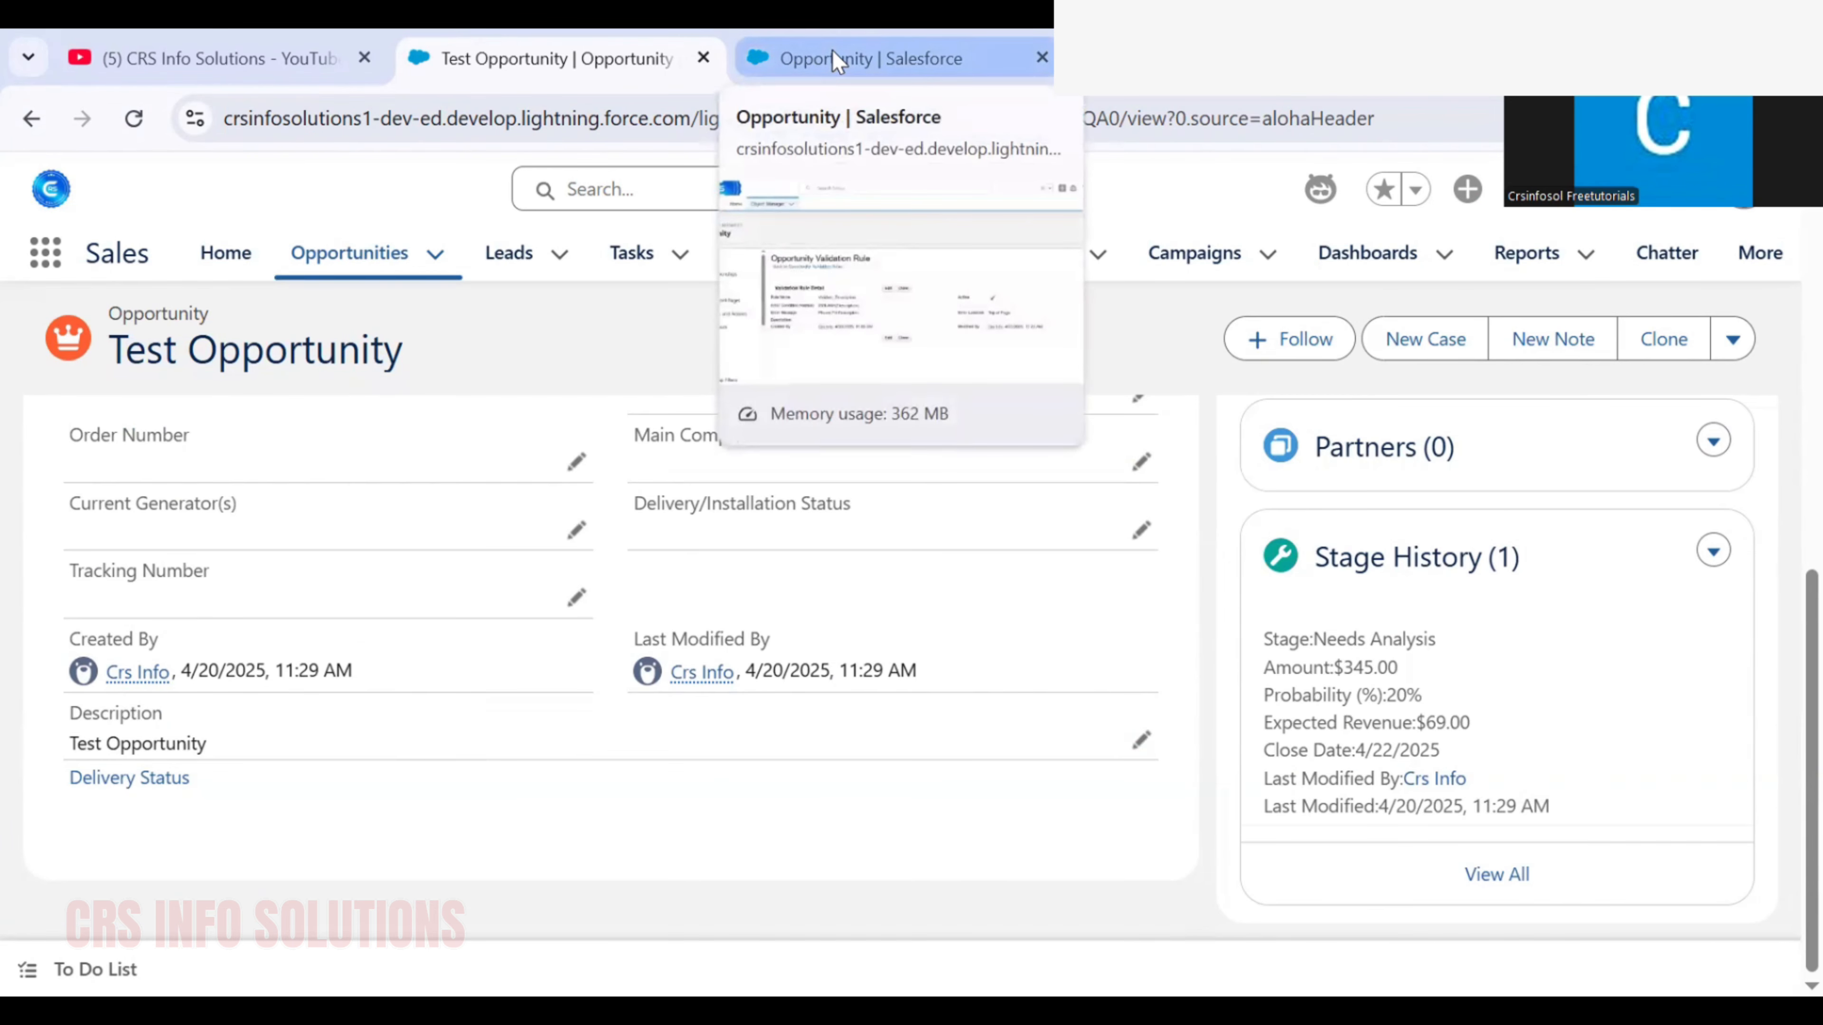
# Edit the Validate_Description rule in Setup, adding a new-record condition before ISBLANK(Description), and save it after checking the syntax
pyautogui.click(831, 52)
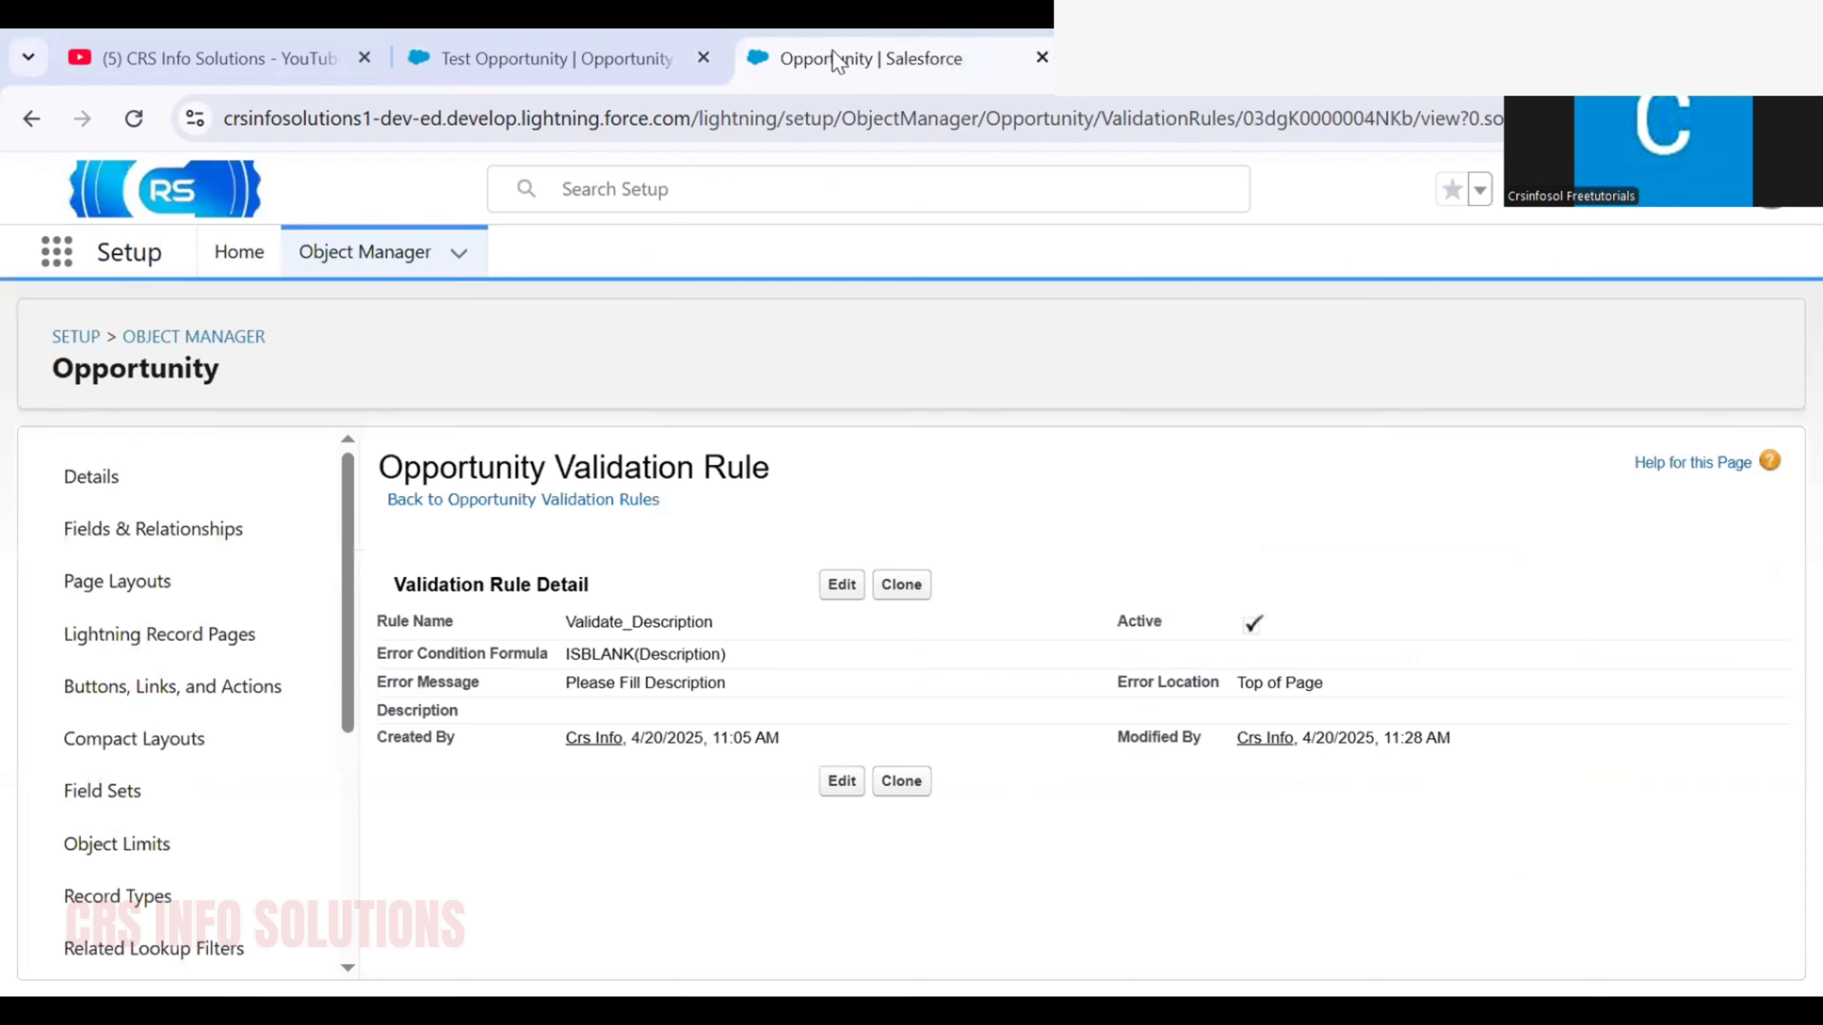
pyautogui.click(840, 585)
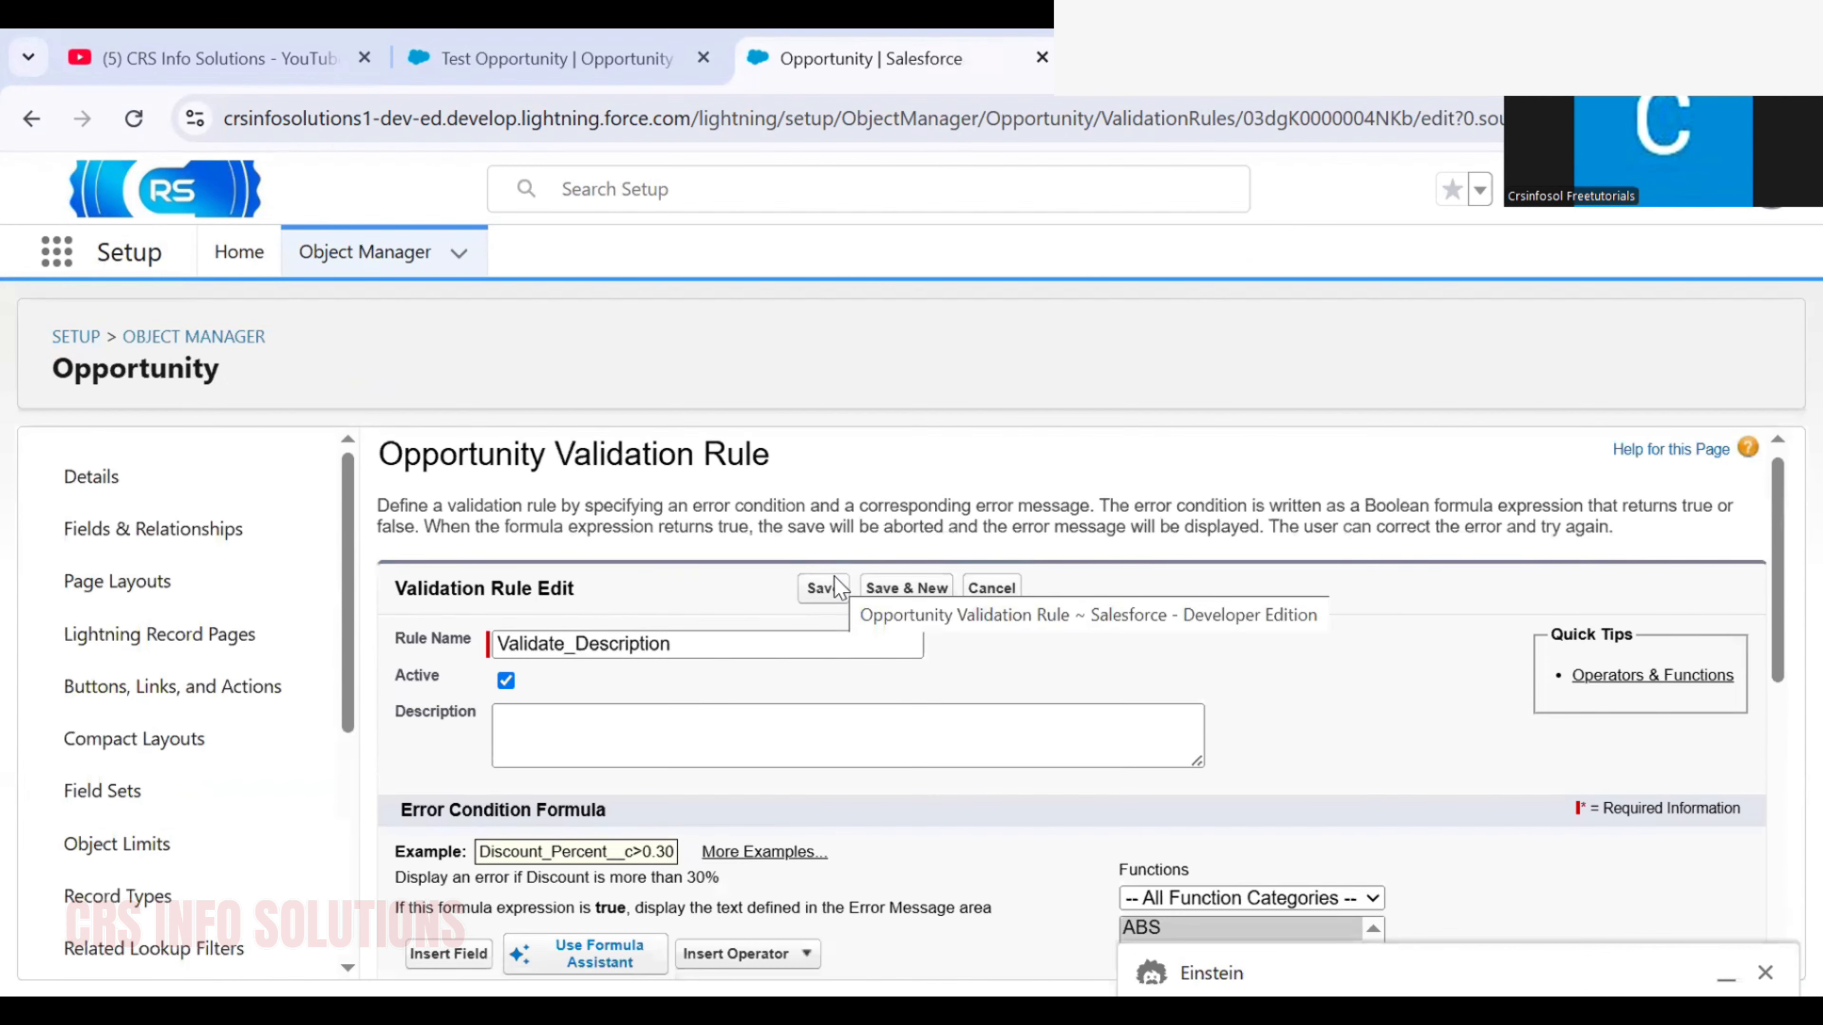
pyautogui.scroll(-4, 833, 576)
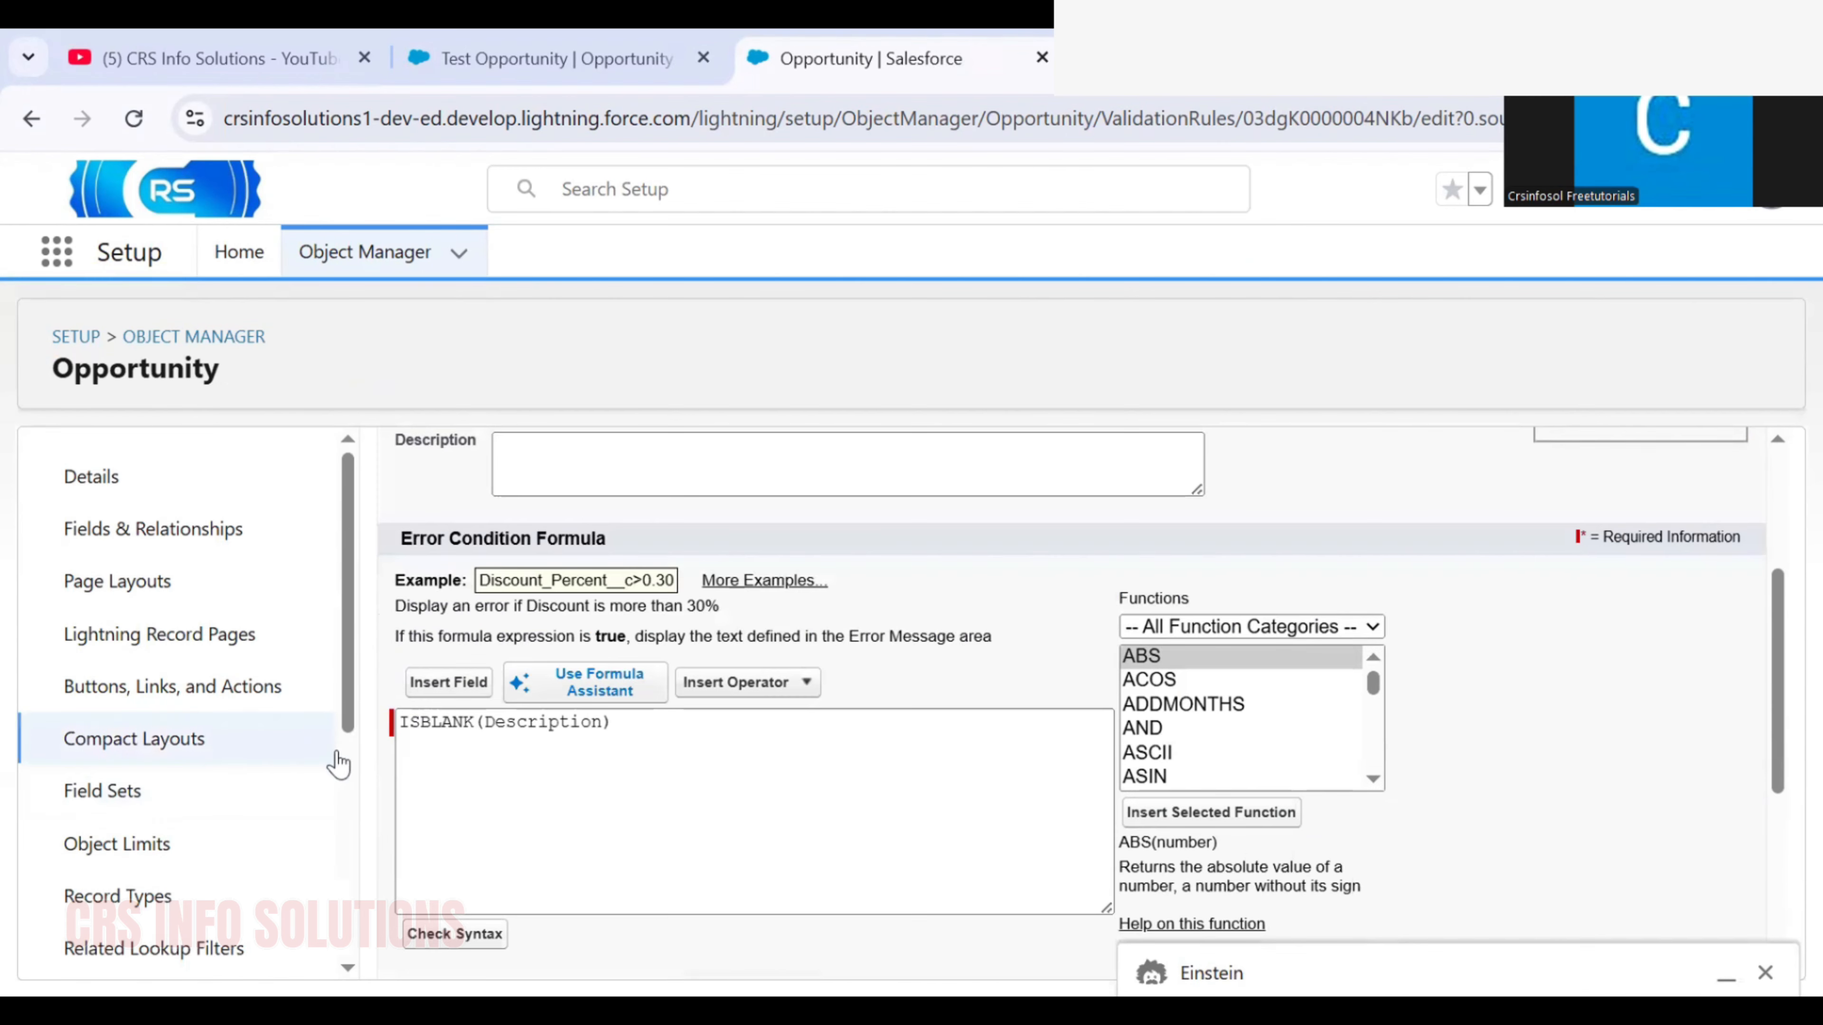
pyautogui.click(399, 721)
pyautogui.scroll(4, 400, 721)
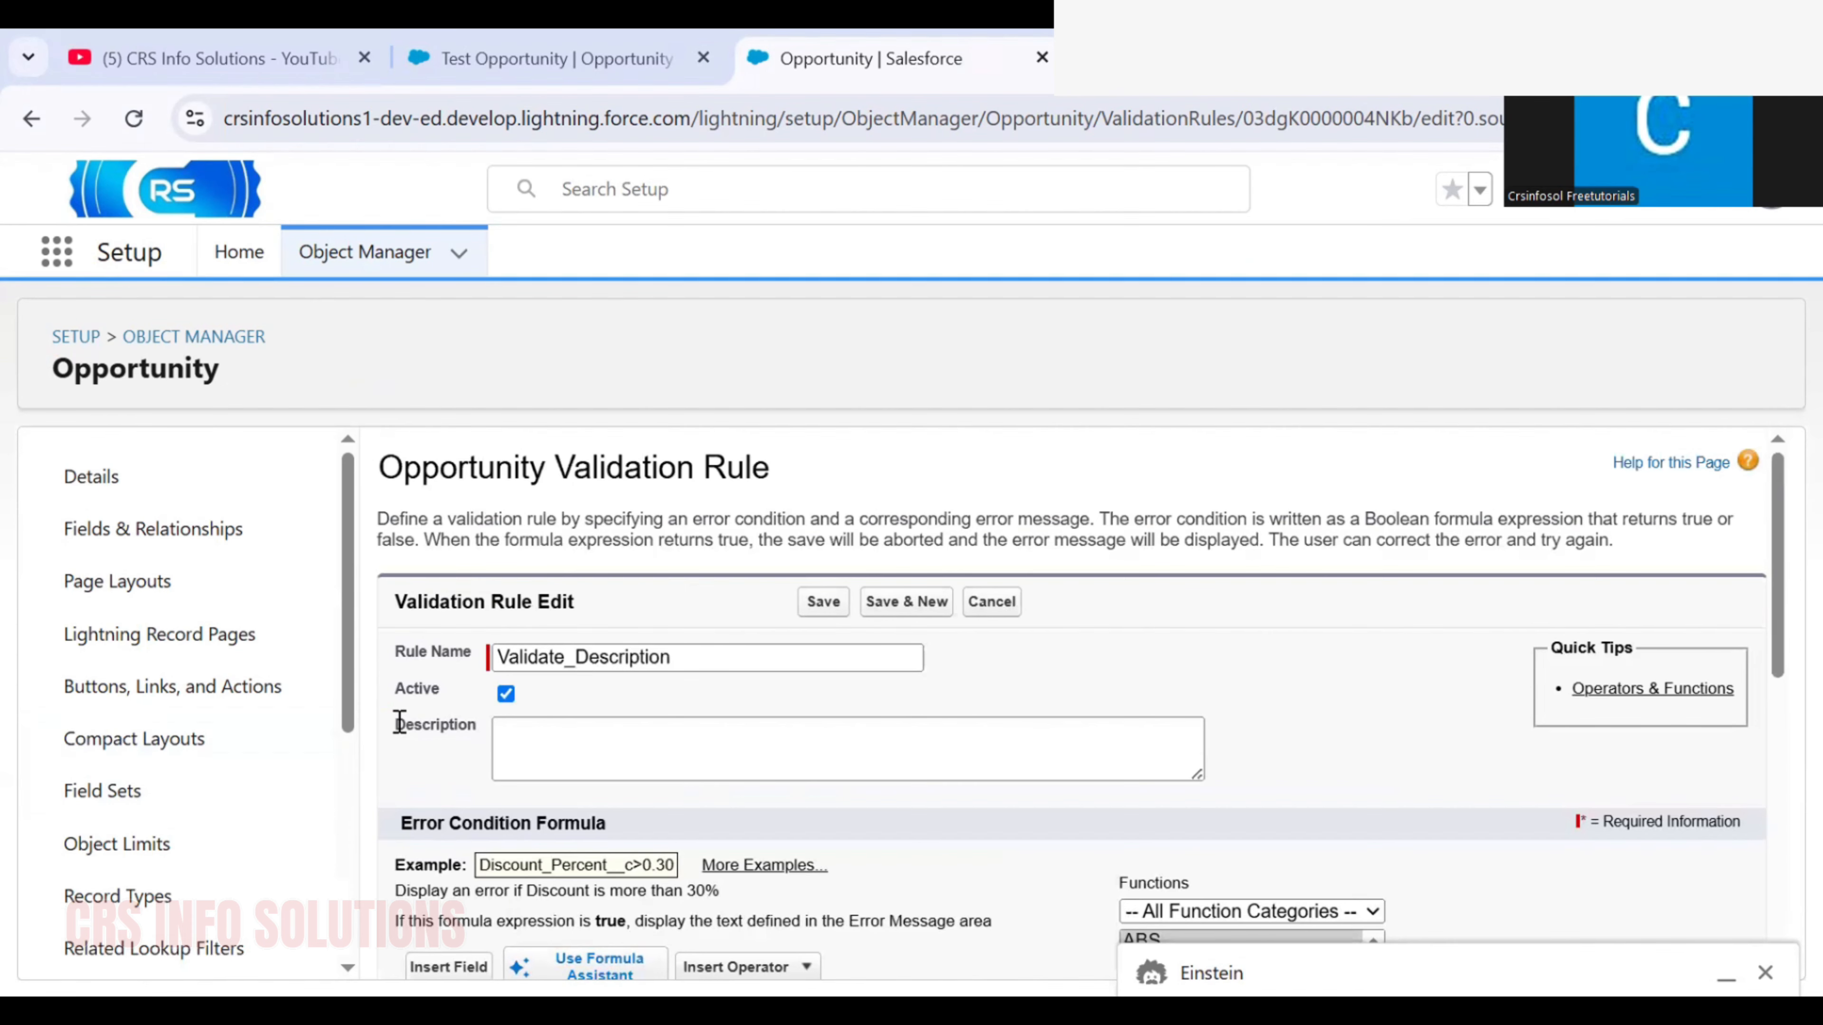
pyautogui.scroll(-6, 399, 722)
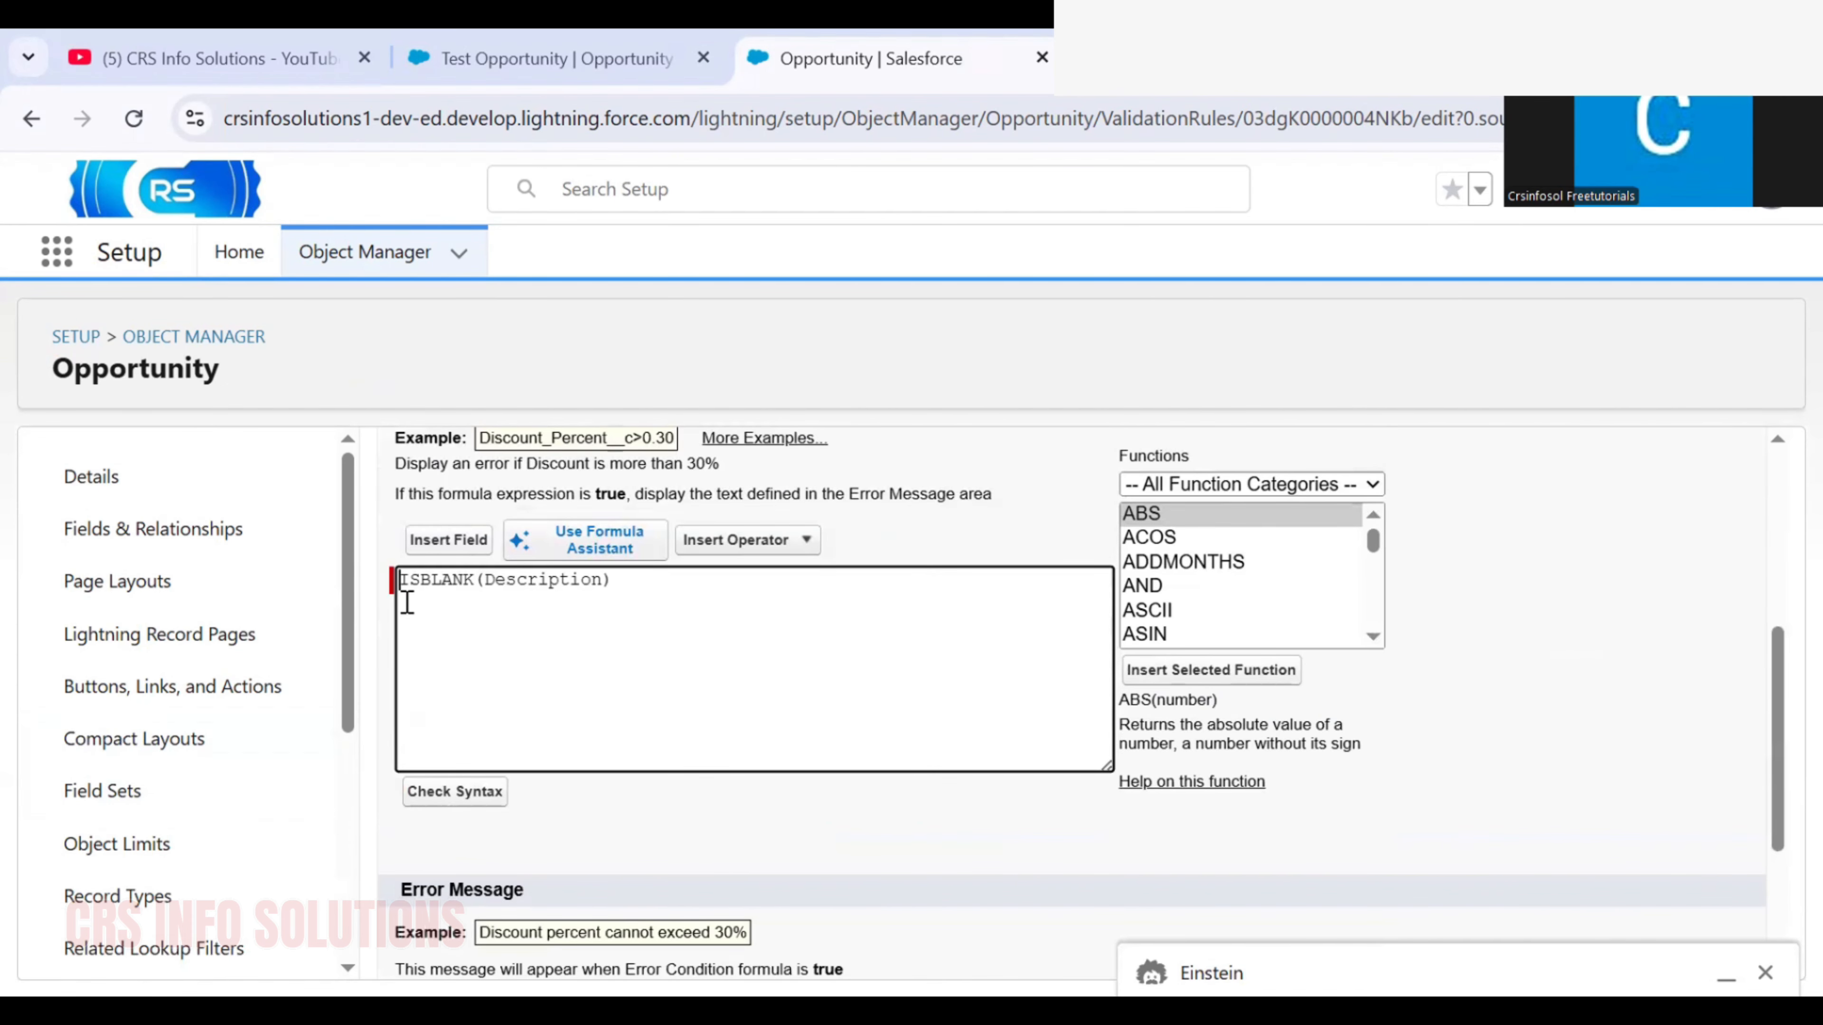
pyautogui.write('NOT(ISNEW()) &&')
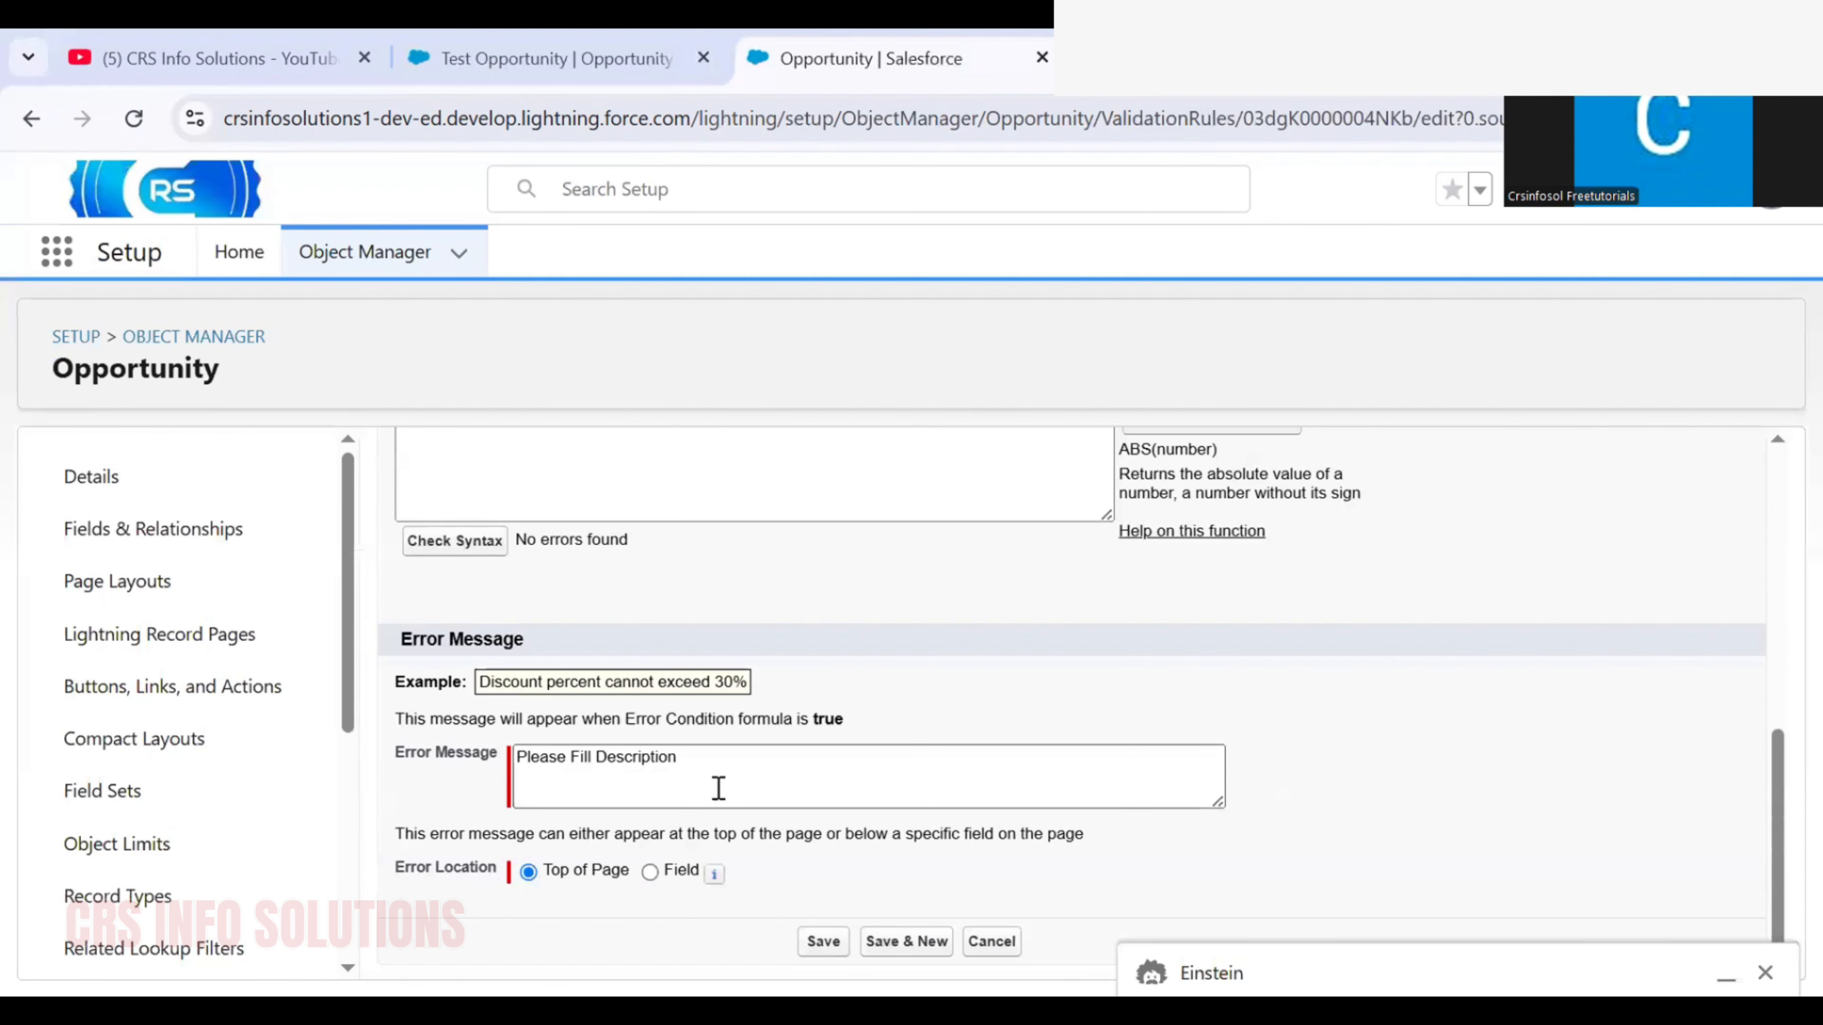
pyautogui.click(814, 944)
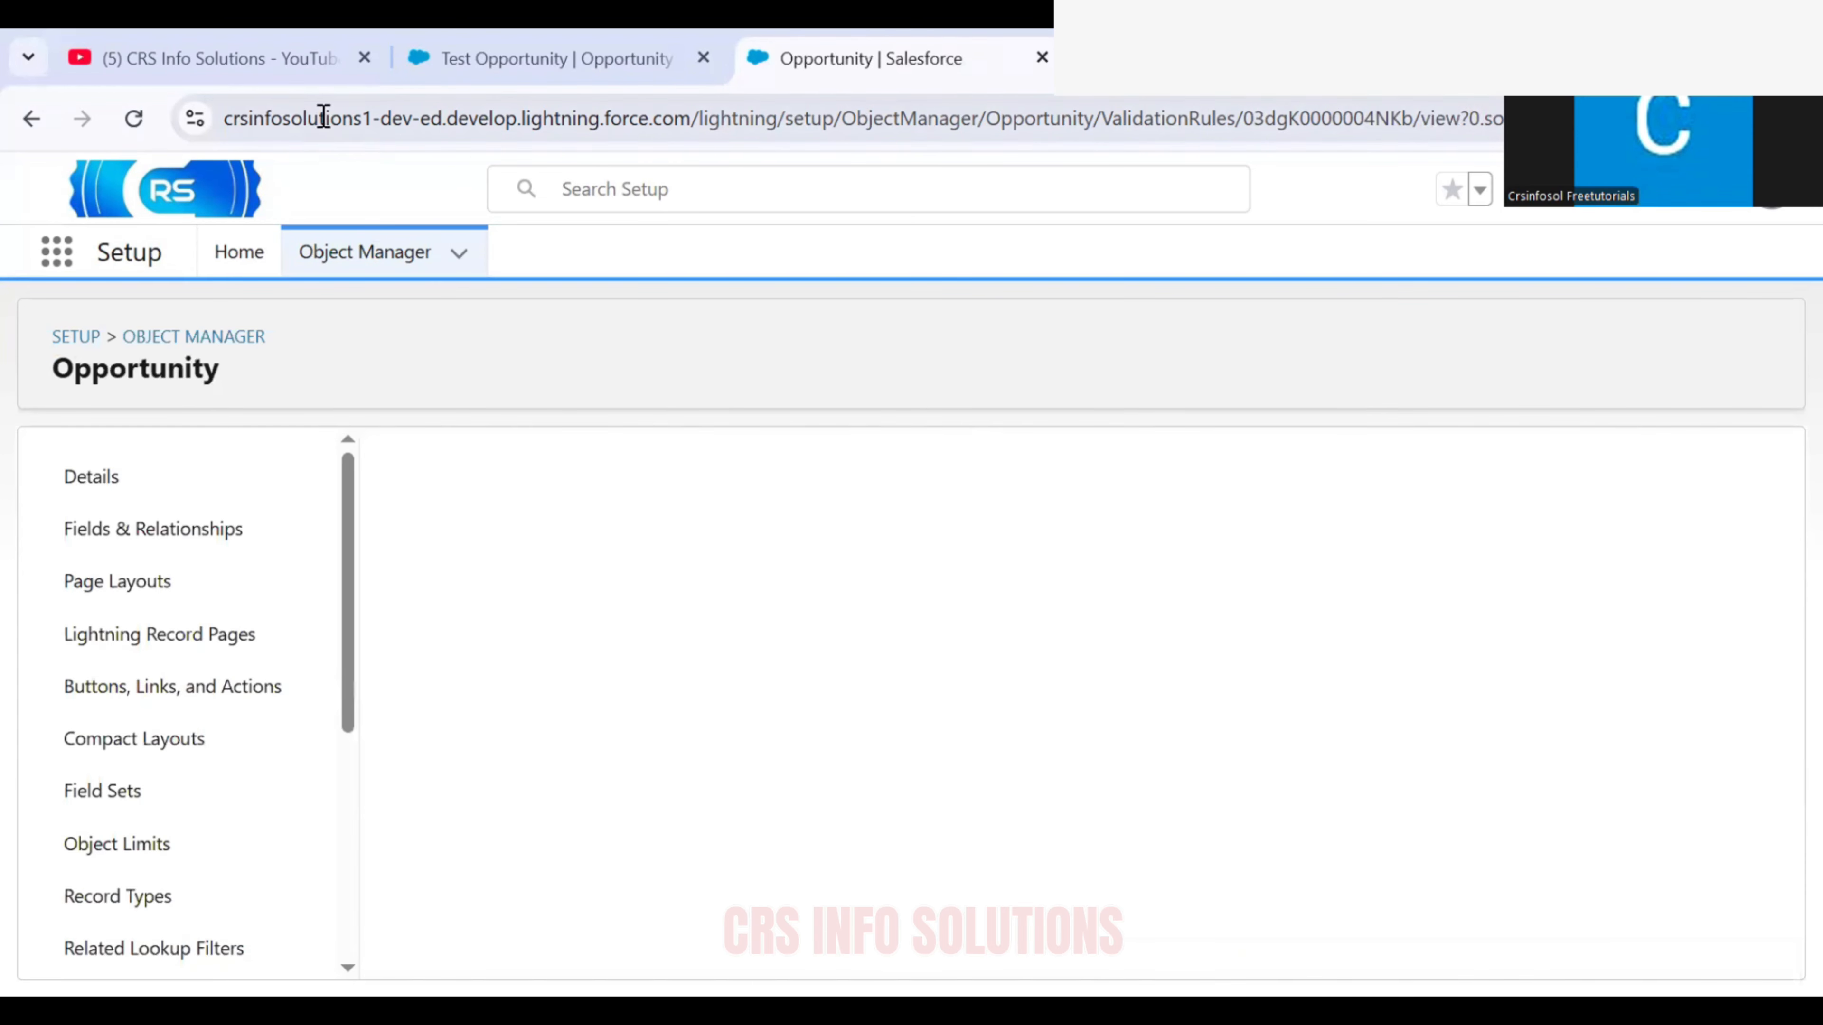
# Go back to the Opportunities list and begin another new opportunity, naming it Test Opportunity
pyautogui.click(549, 43)
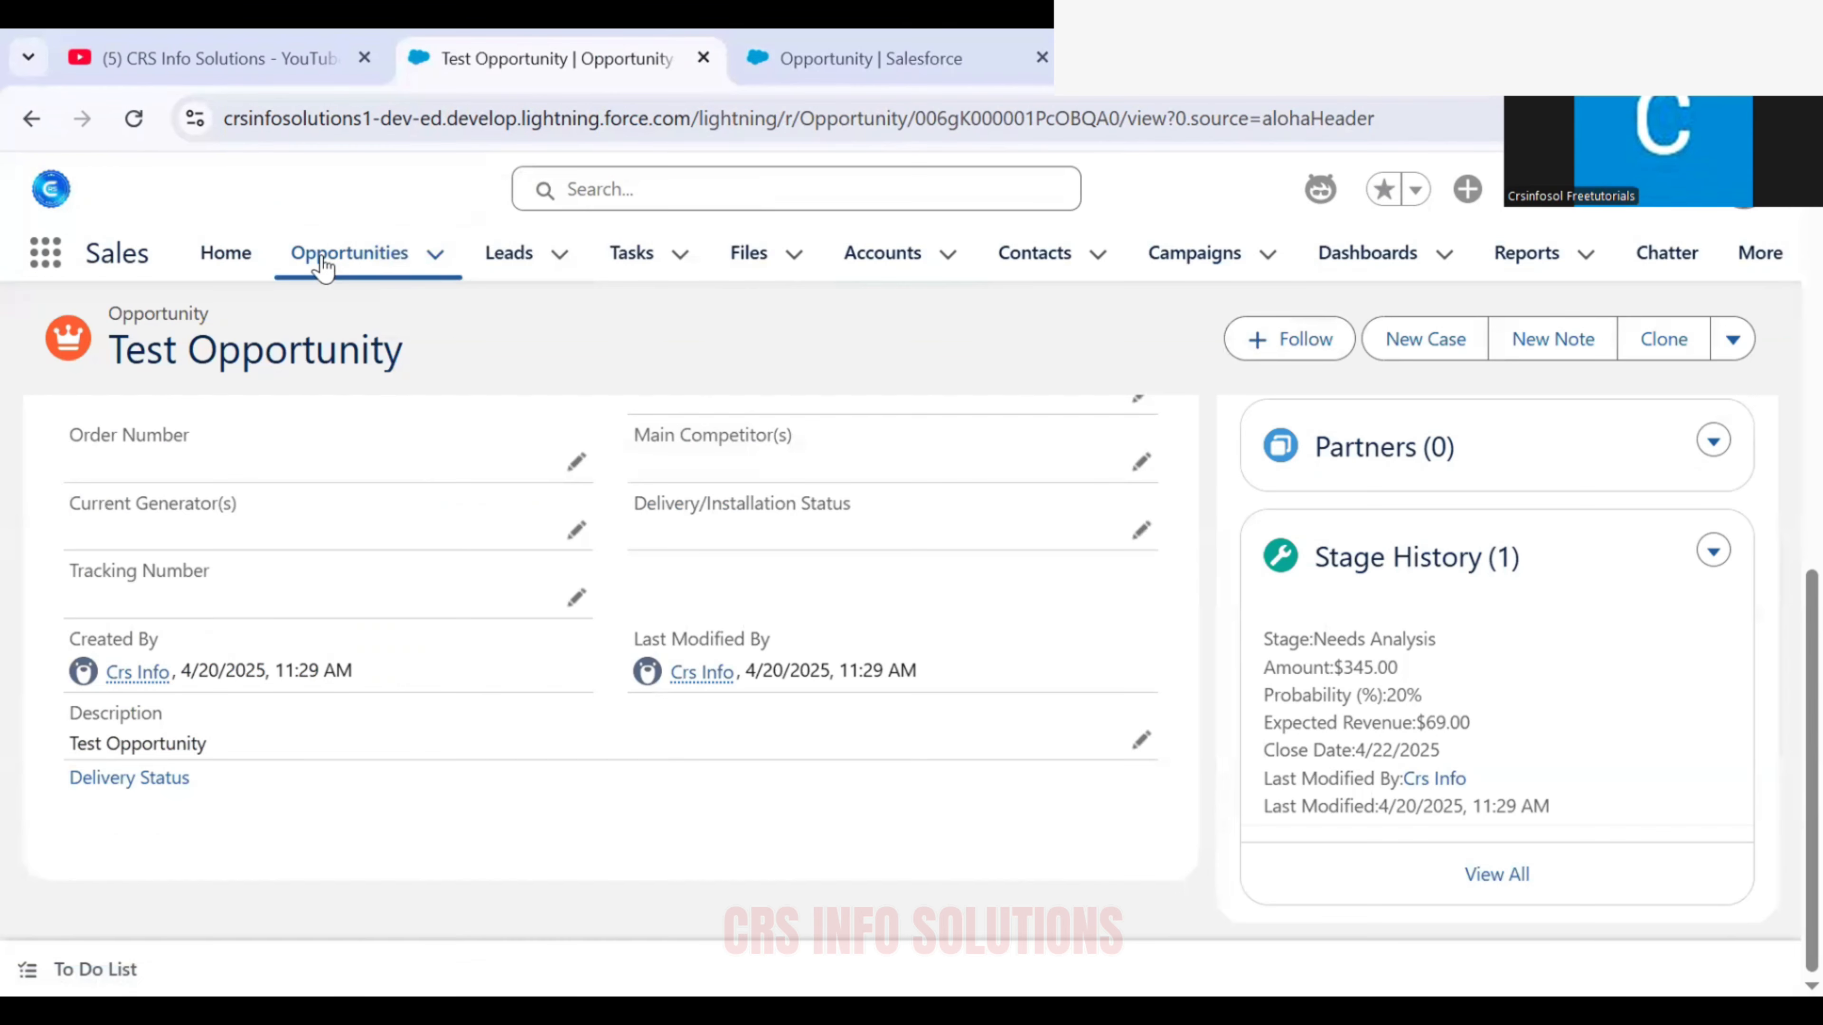
pyautogui.click(329, 260)
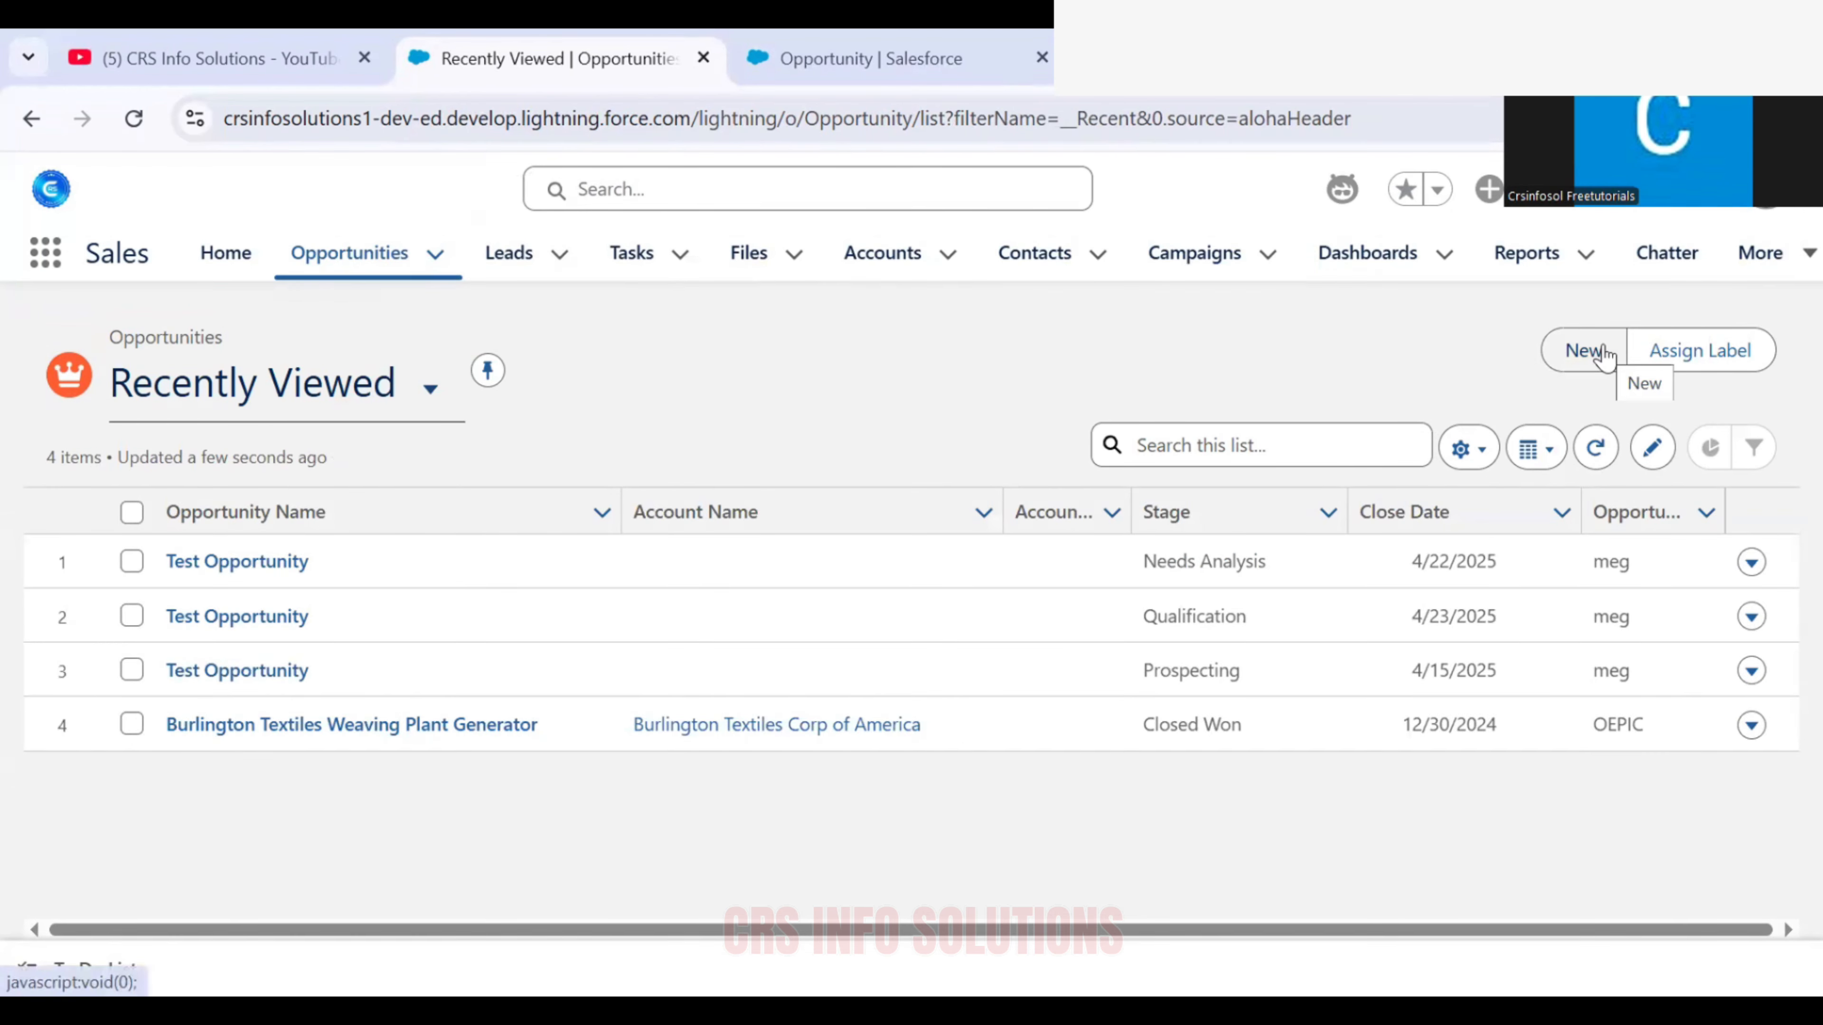
pyautogui.click(1590, 350)
pyautogui.click(519, 670)
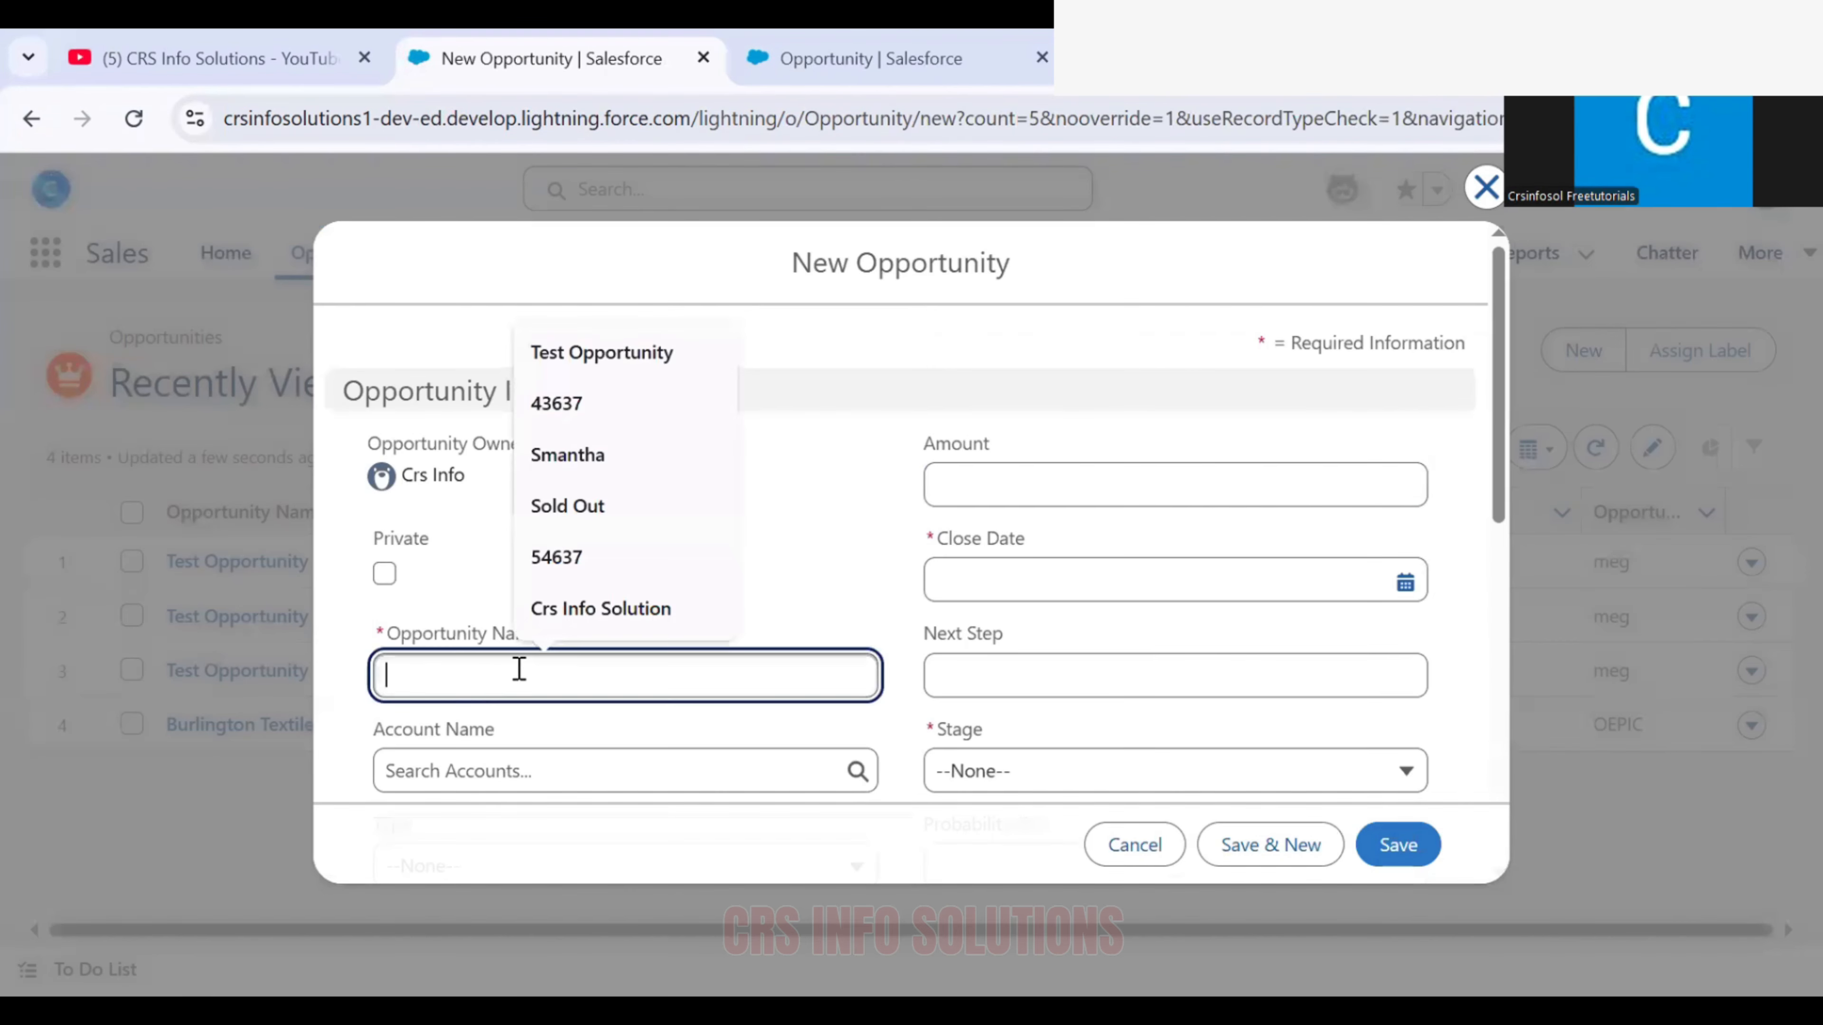
pyautogui.click(588, 355)
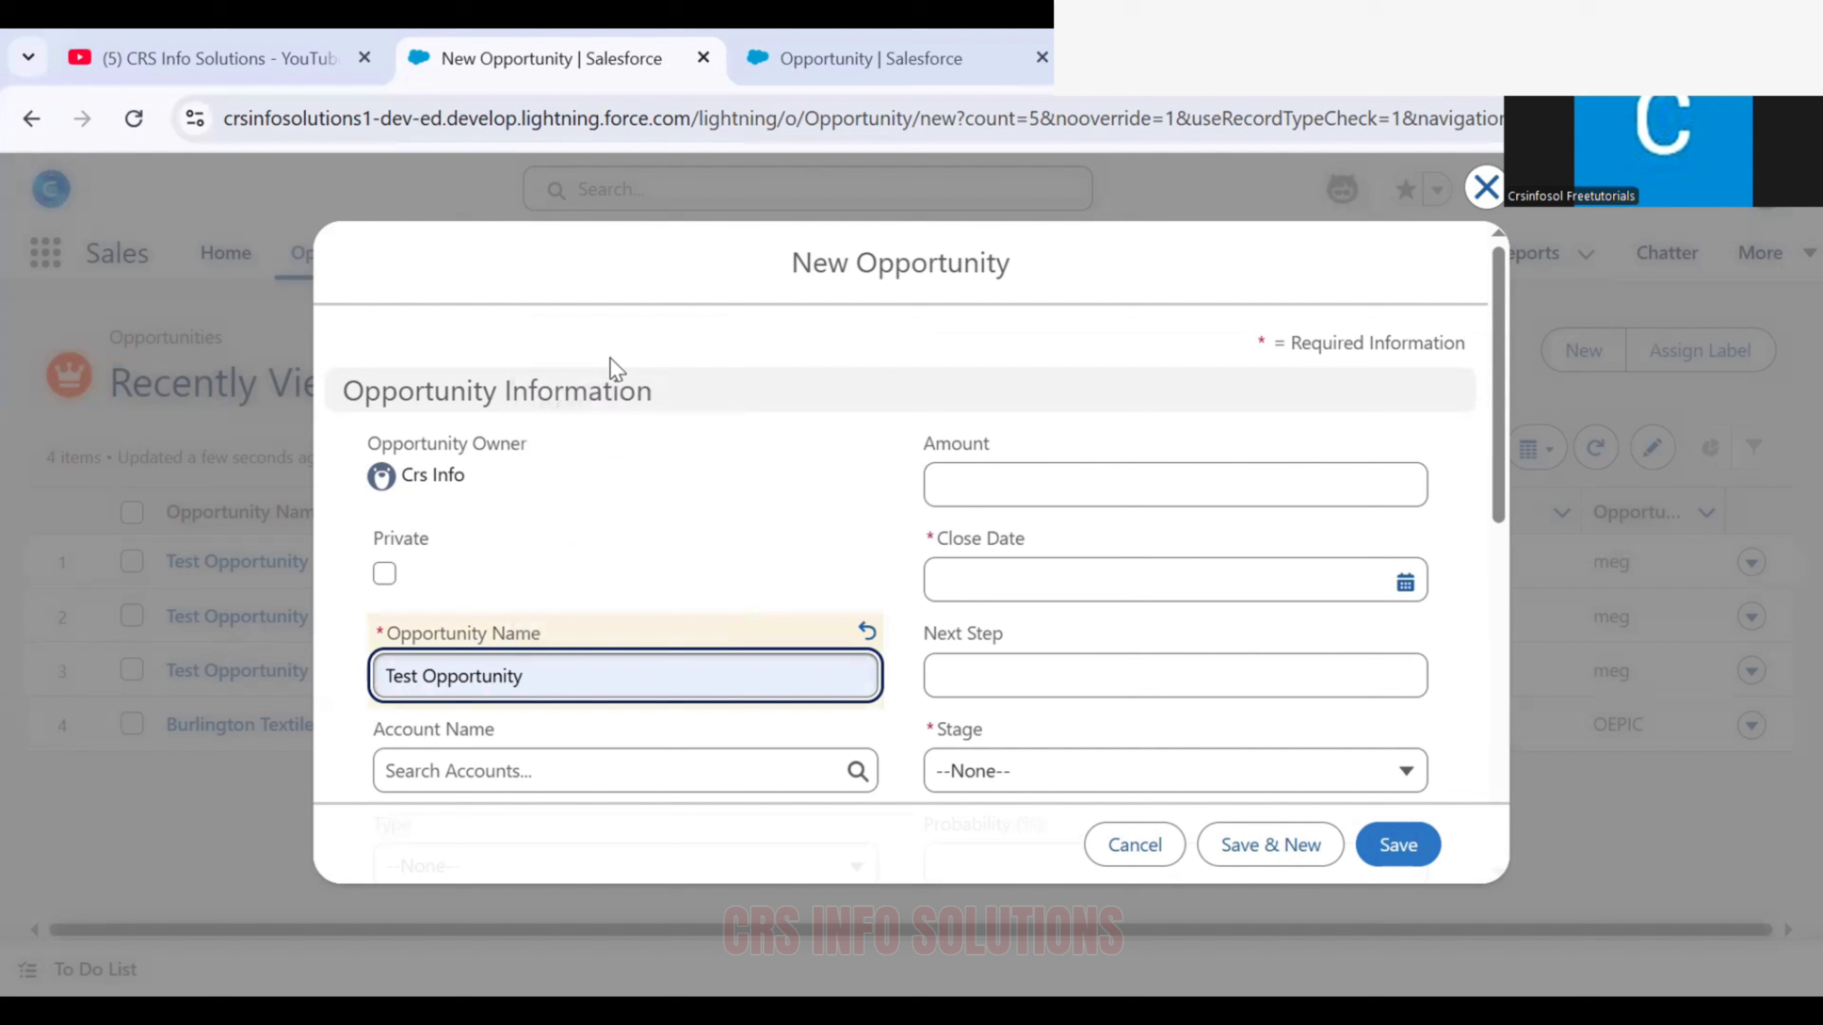
# Set the new opportunity's amount to 554, close date to April 28 and stage to Qualification
pyautogui.click(973, 465)
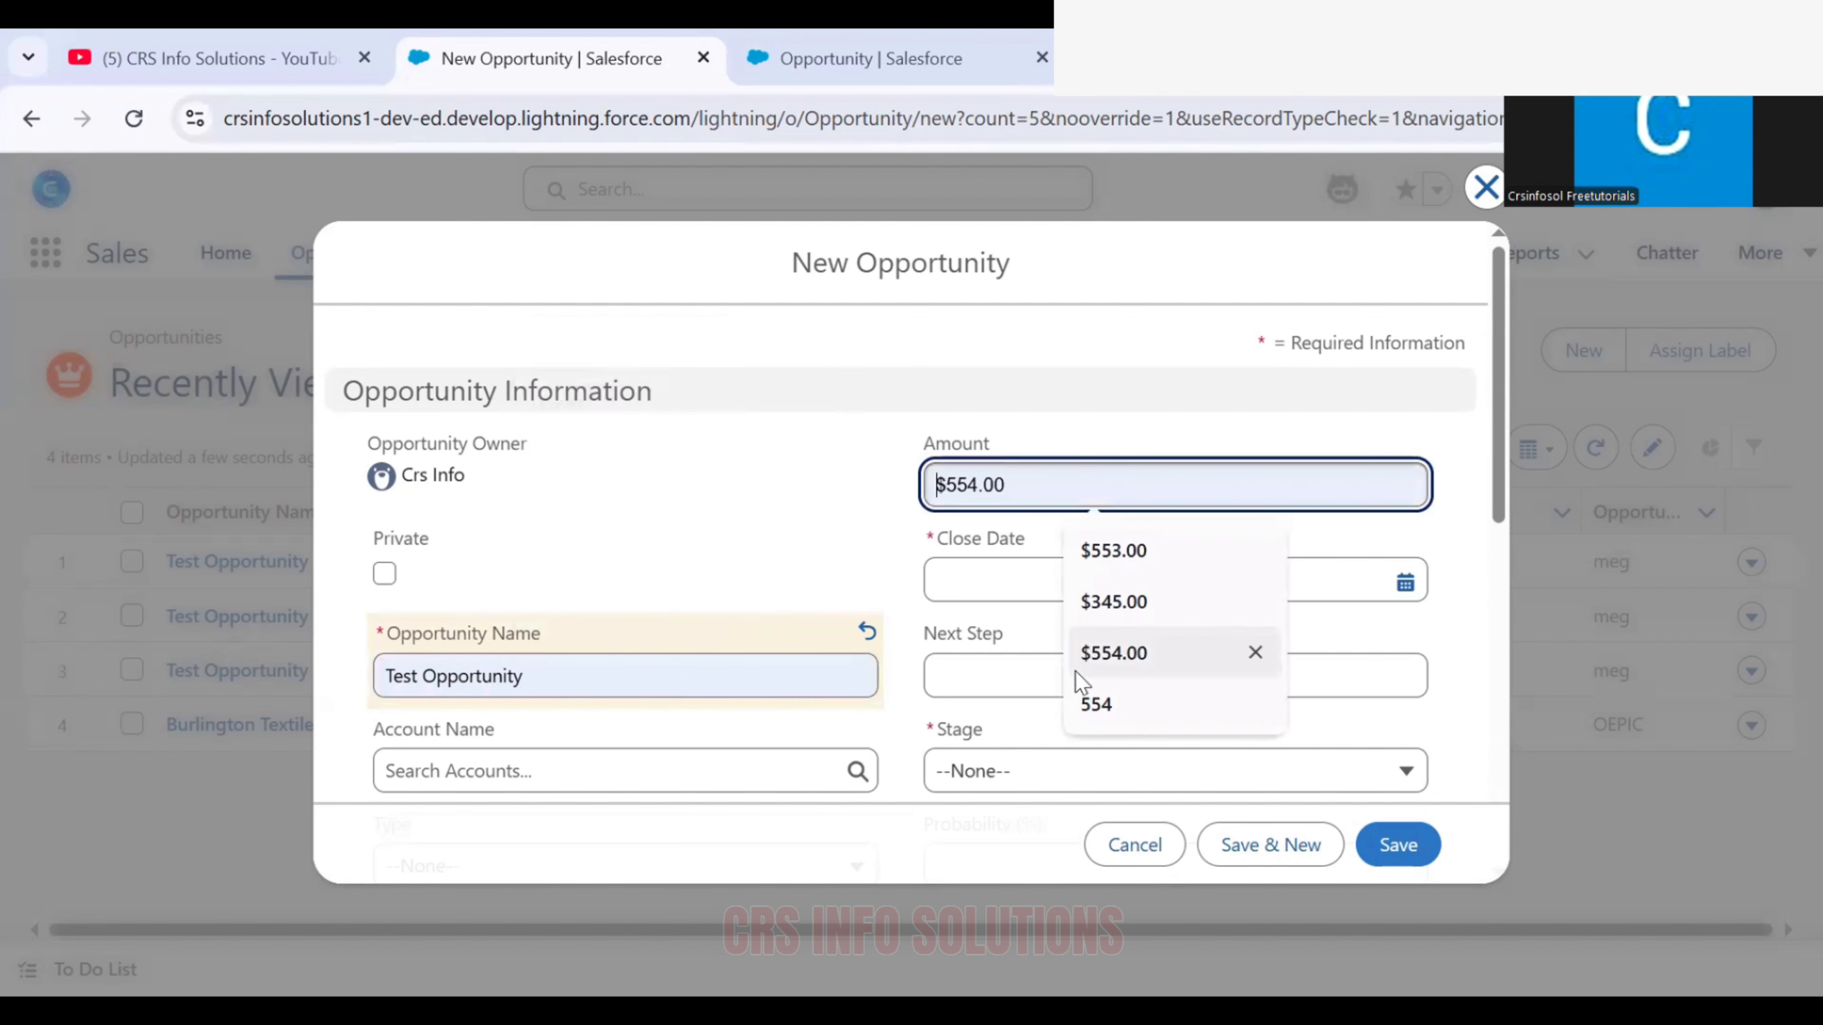
pyautogui.click(1083, 709)
pyautogui.click(1058, 574)
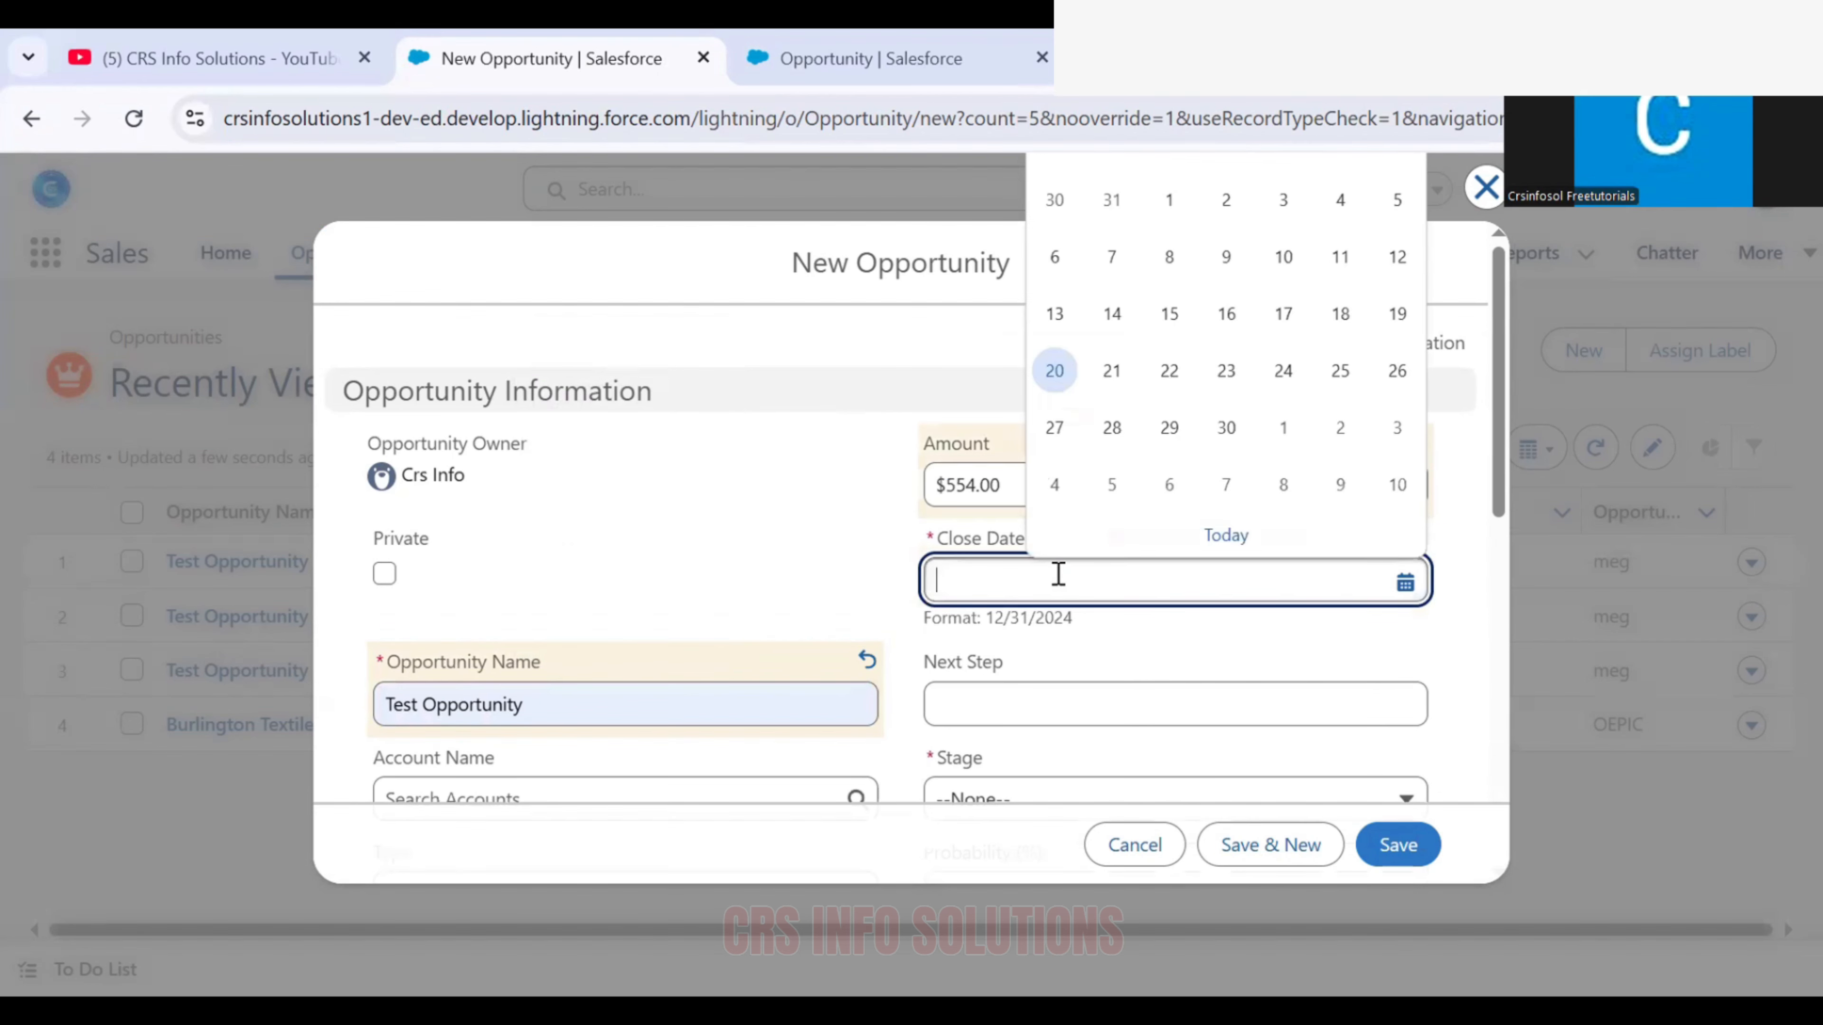
pyautogui.click(1111, 424)
pyautogui.scroll(-2, 992, 678)
pyautogui.click(993, 679)
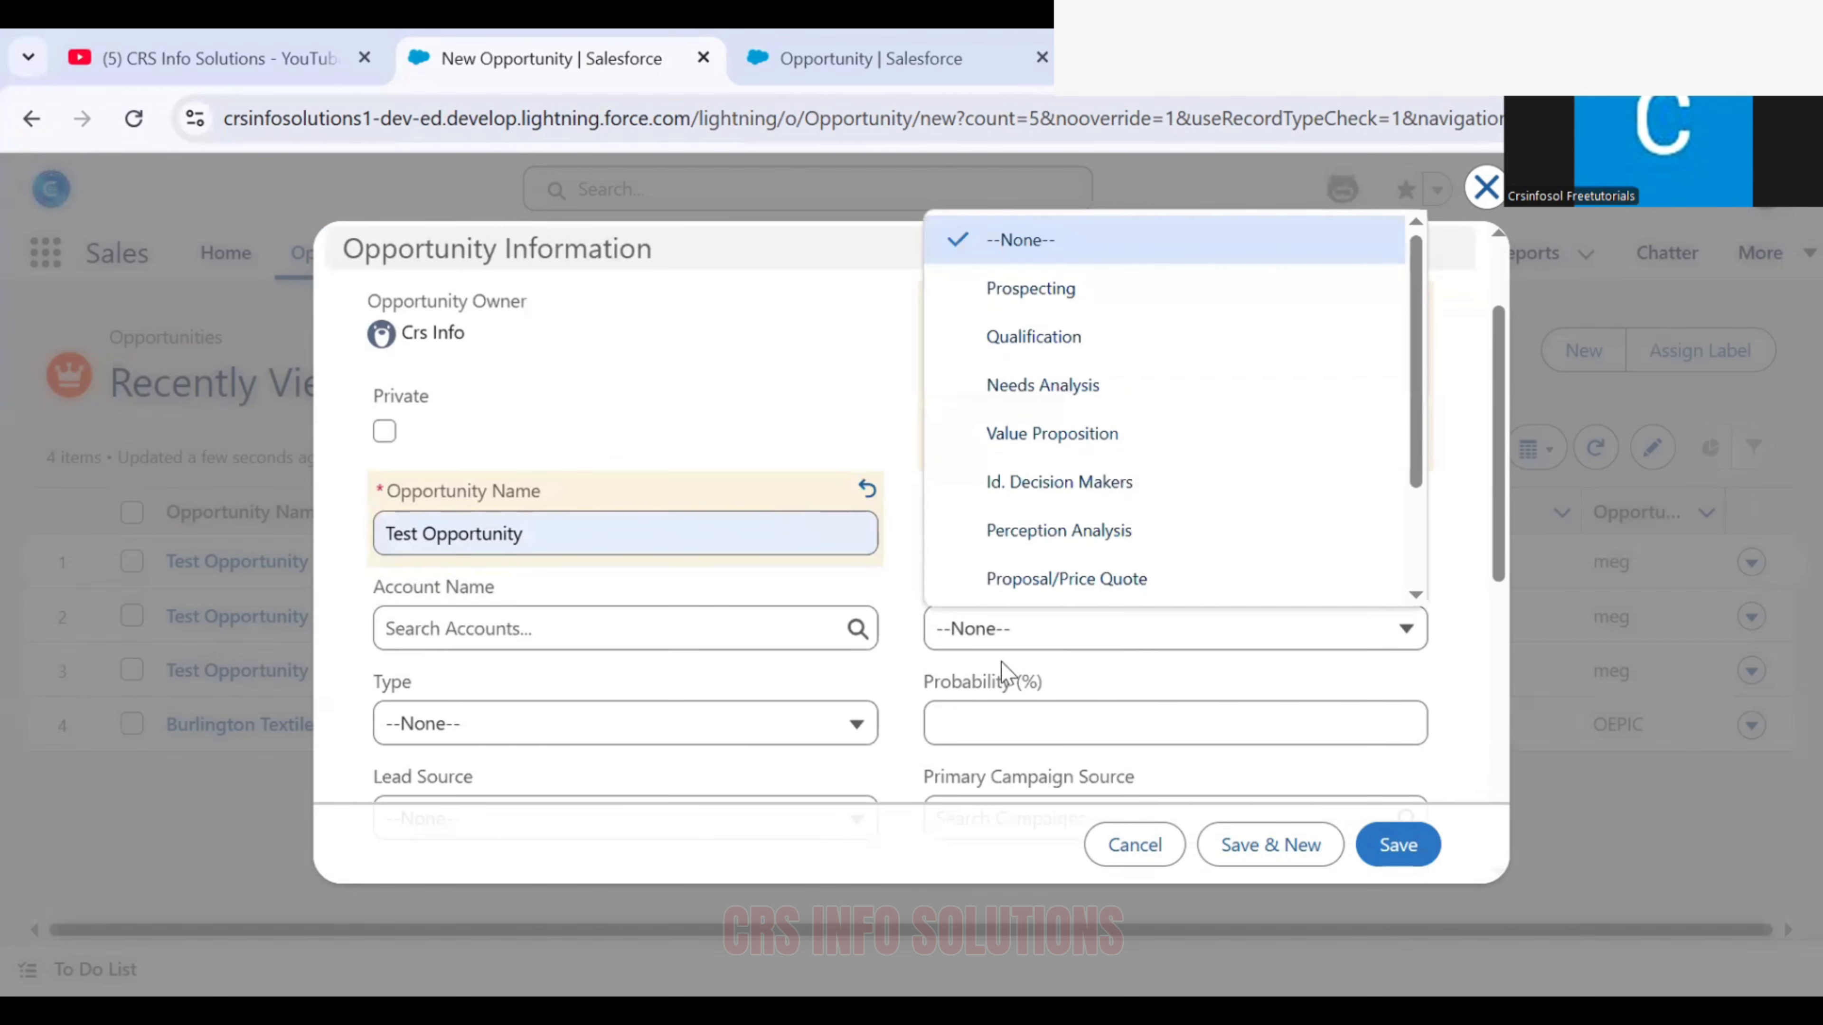
pyautogui.click(1057, 346)
# Try to save the new opportunity with a blank description, review the validation error and cancel the record
pyautogui.scroll(-8, 860, 531)
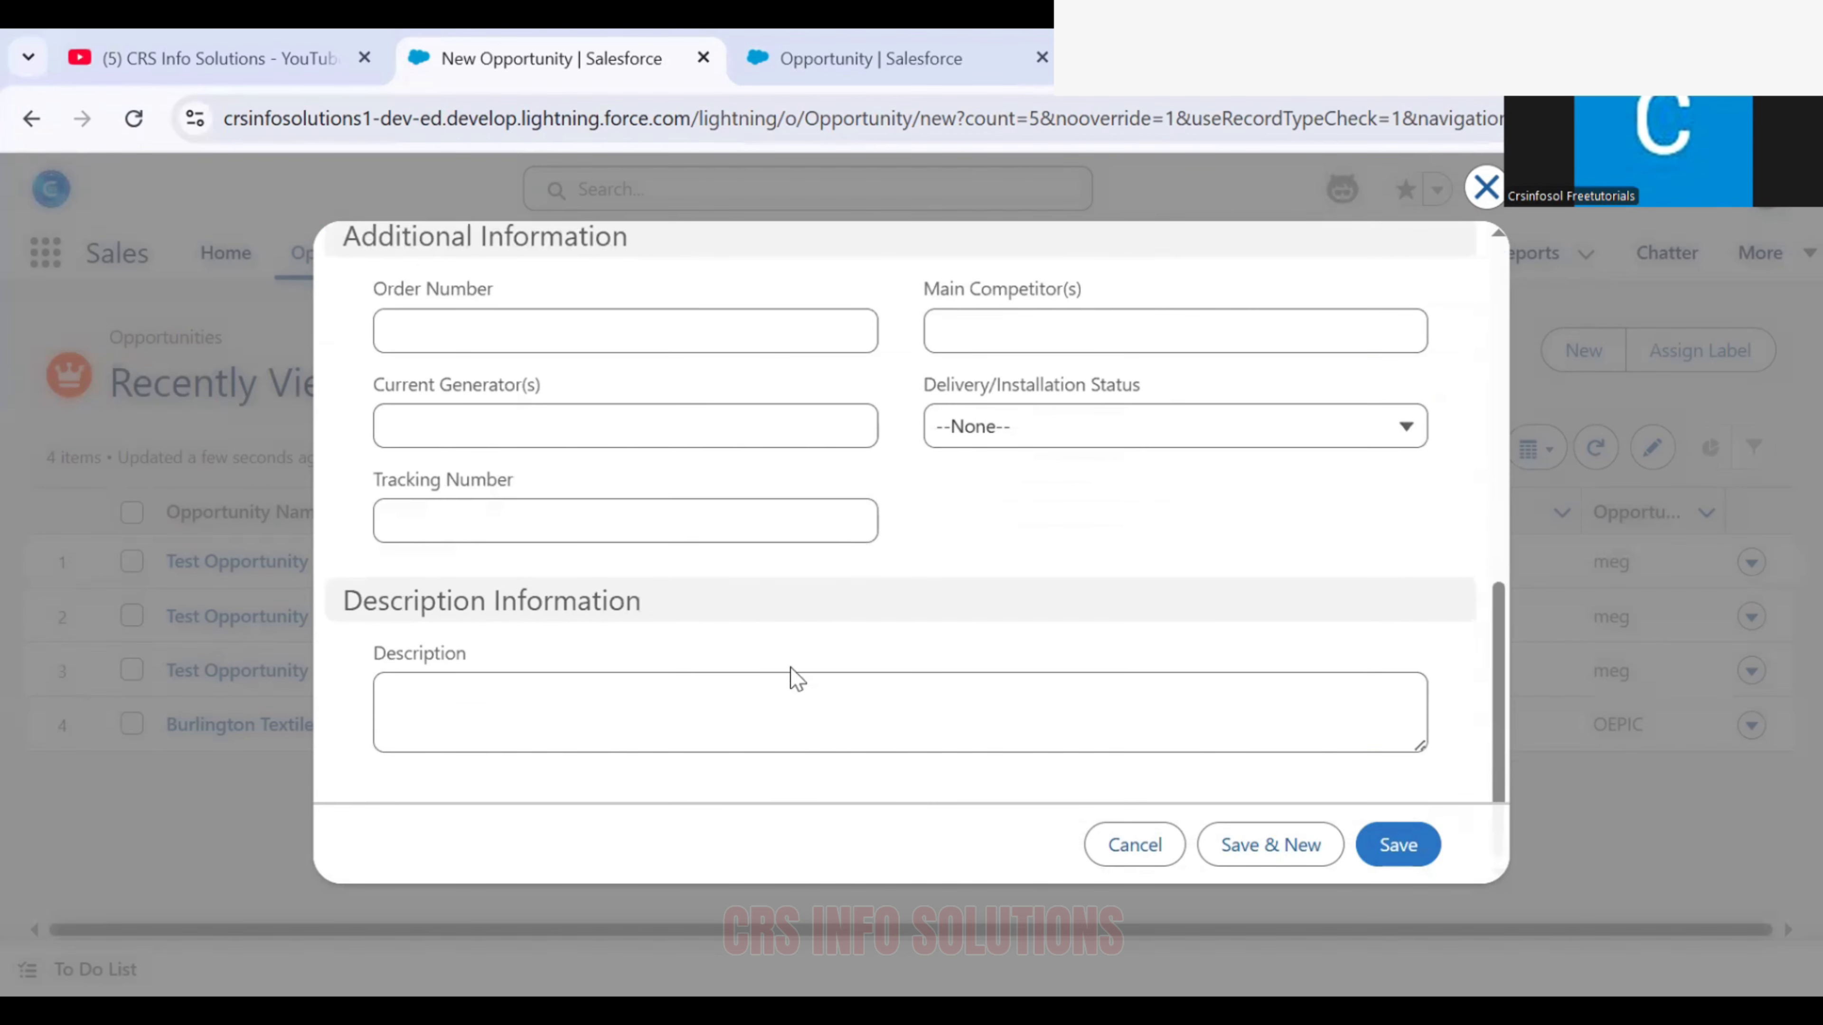
pyautogui.click(767, 703)
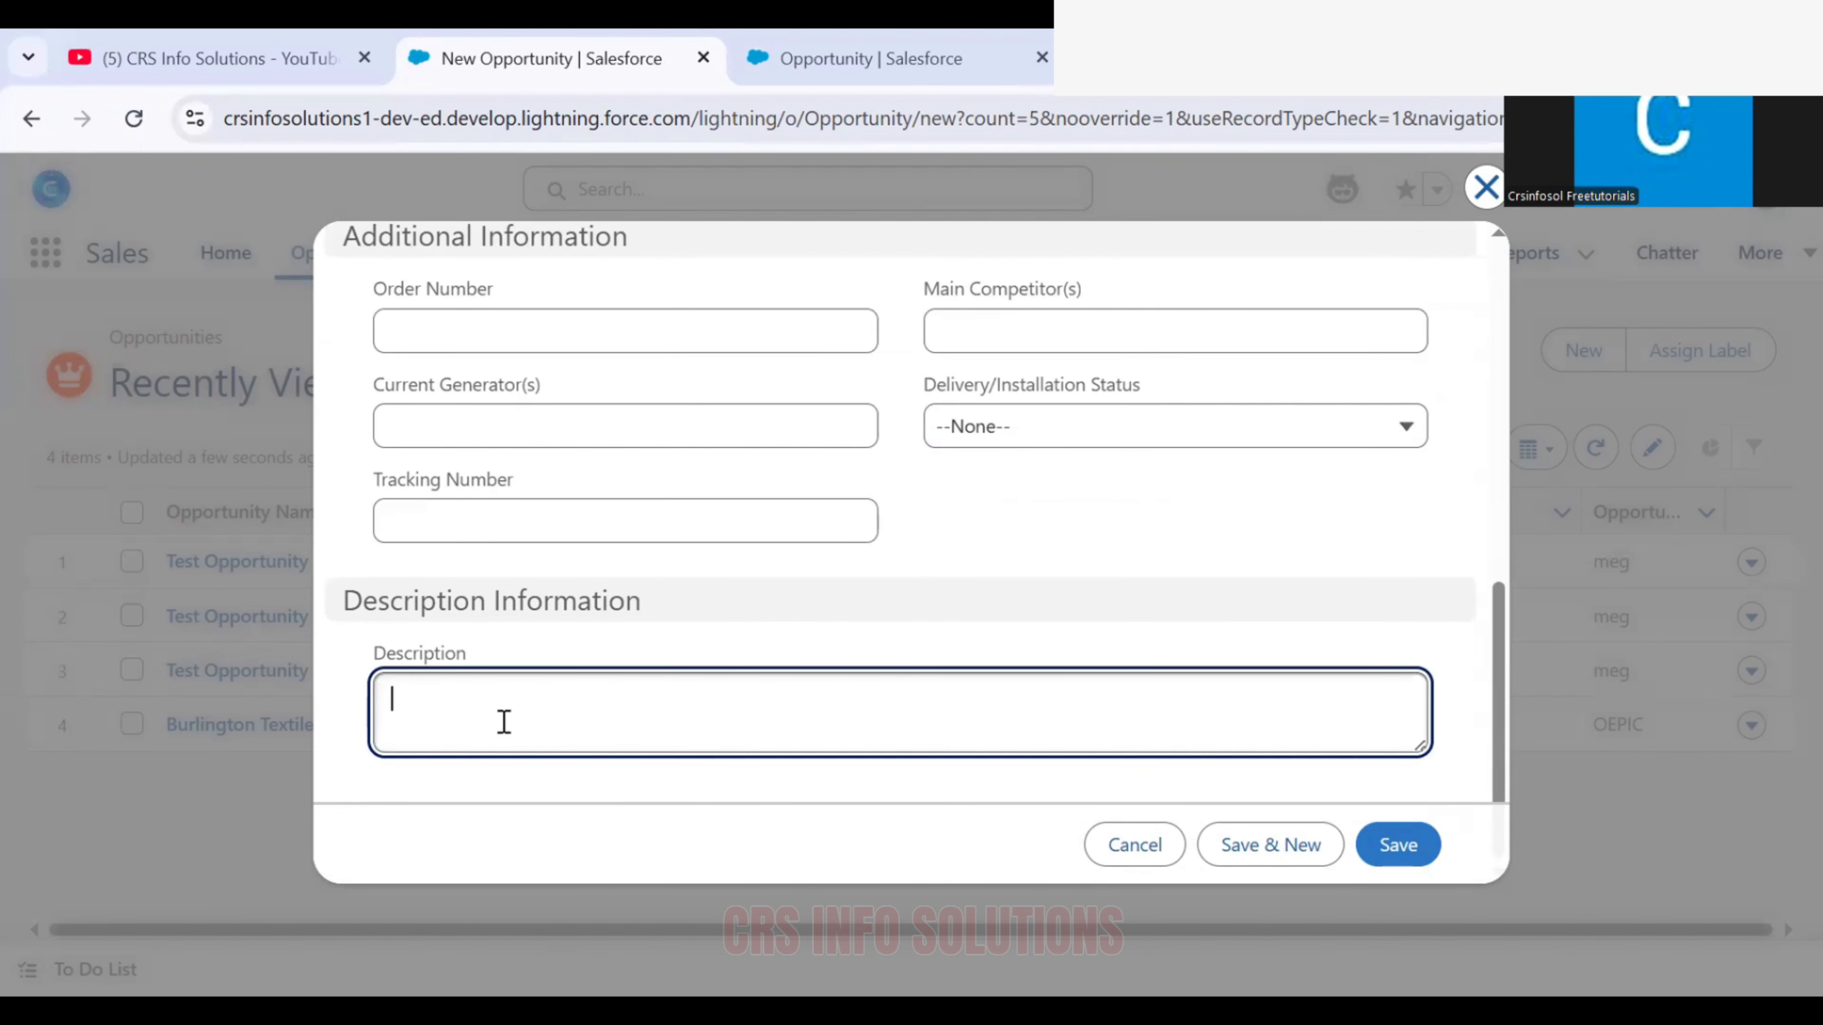
pyautogui.click(1392, 851)
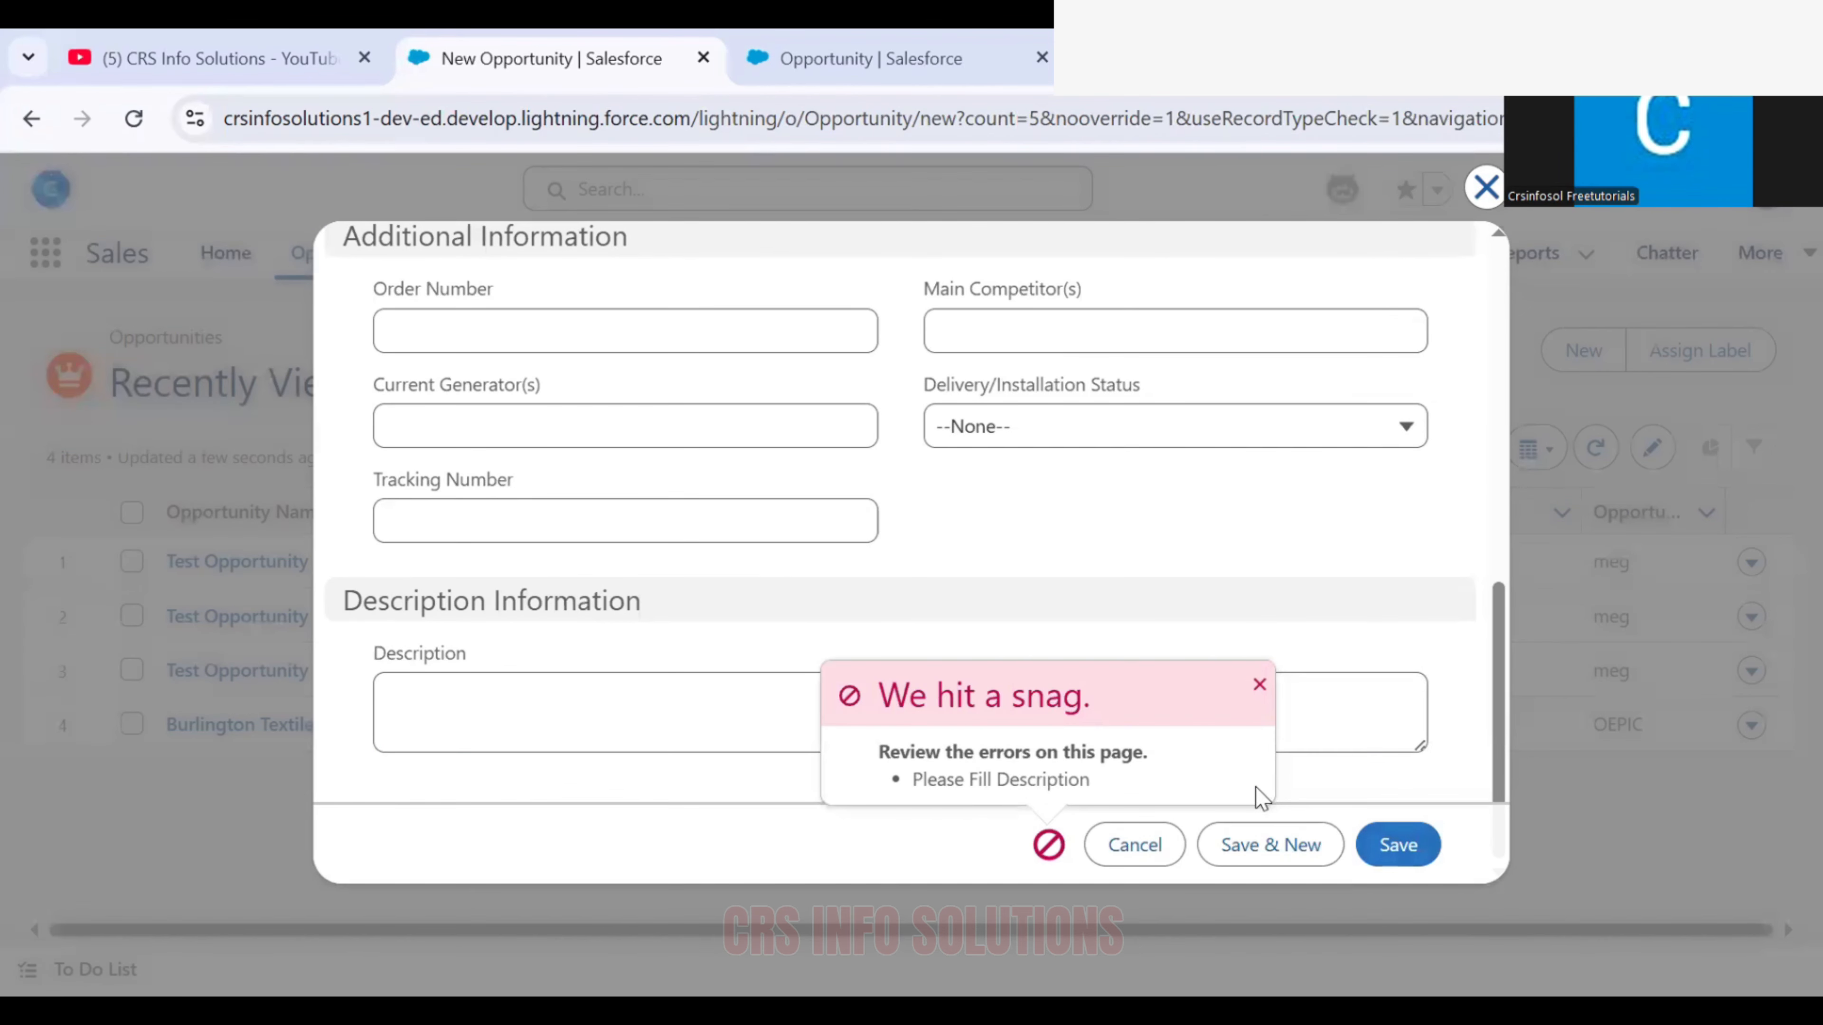
pyautogui.moveTo(1256, 787); pyautogui.dragTo(1218, 777)
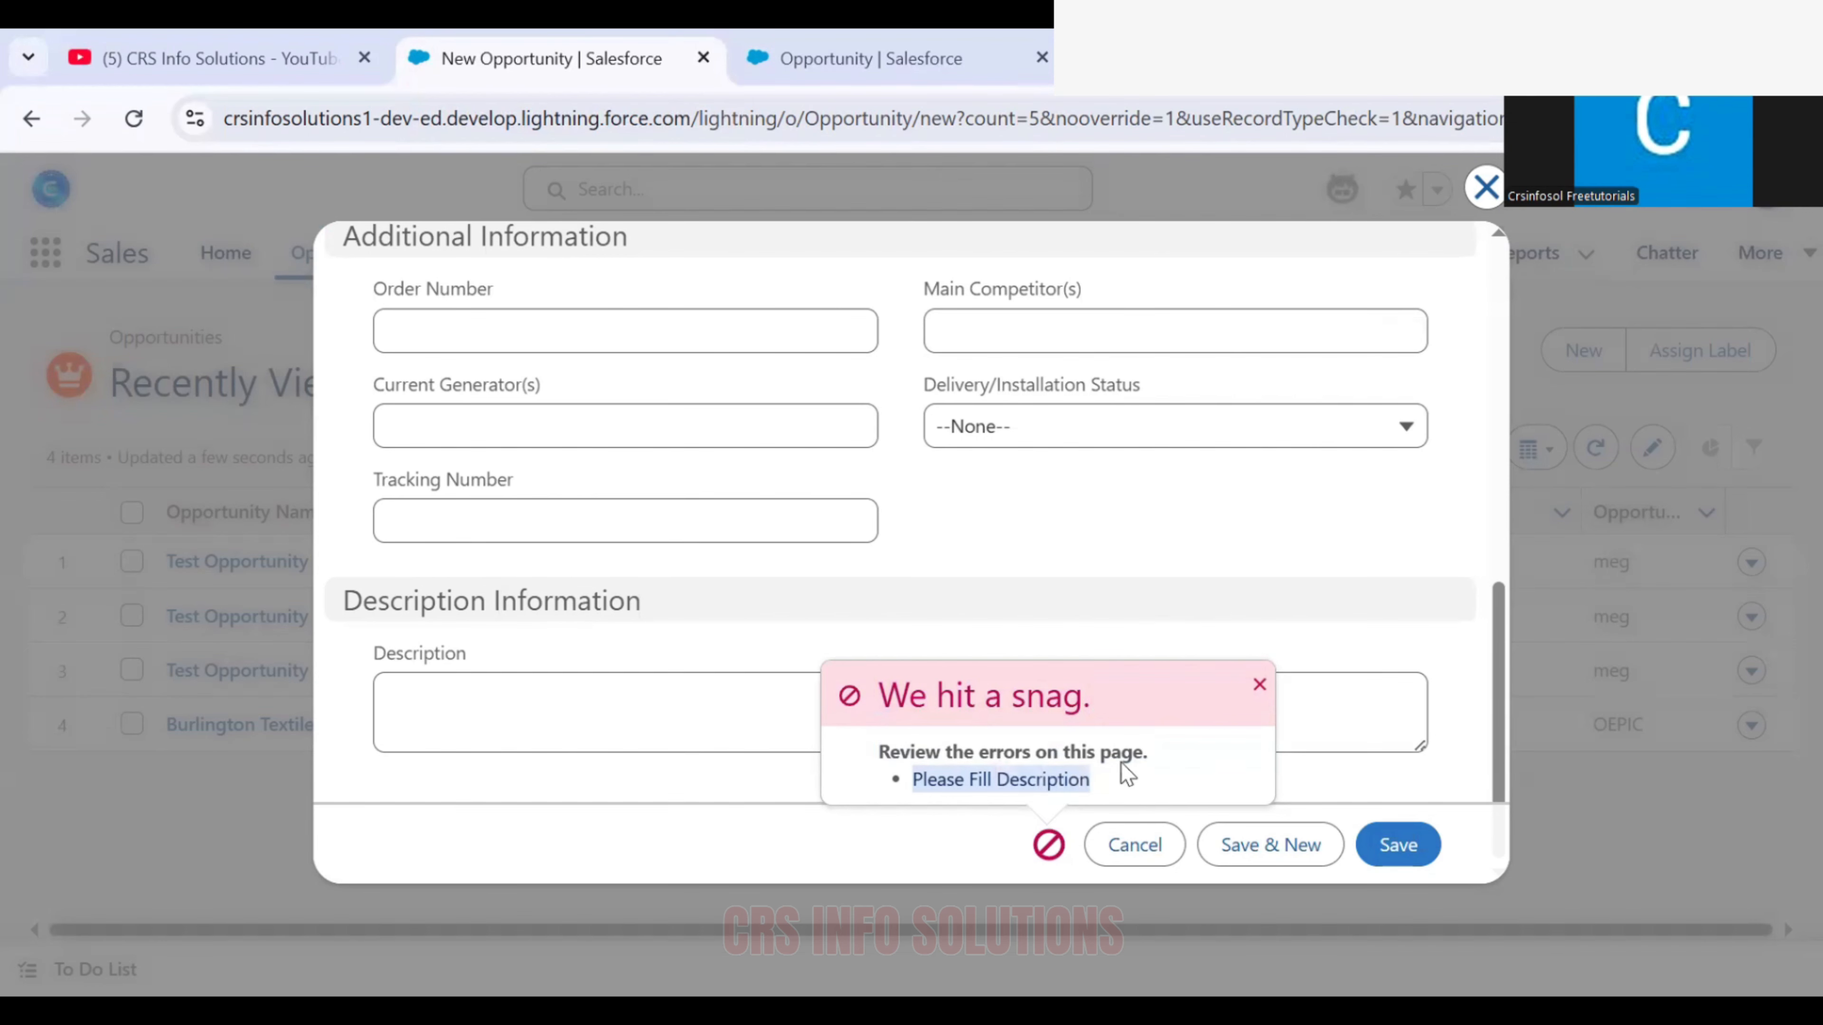
pyautogui.click(1136, 860)
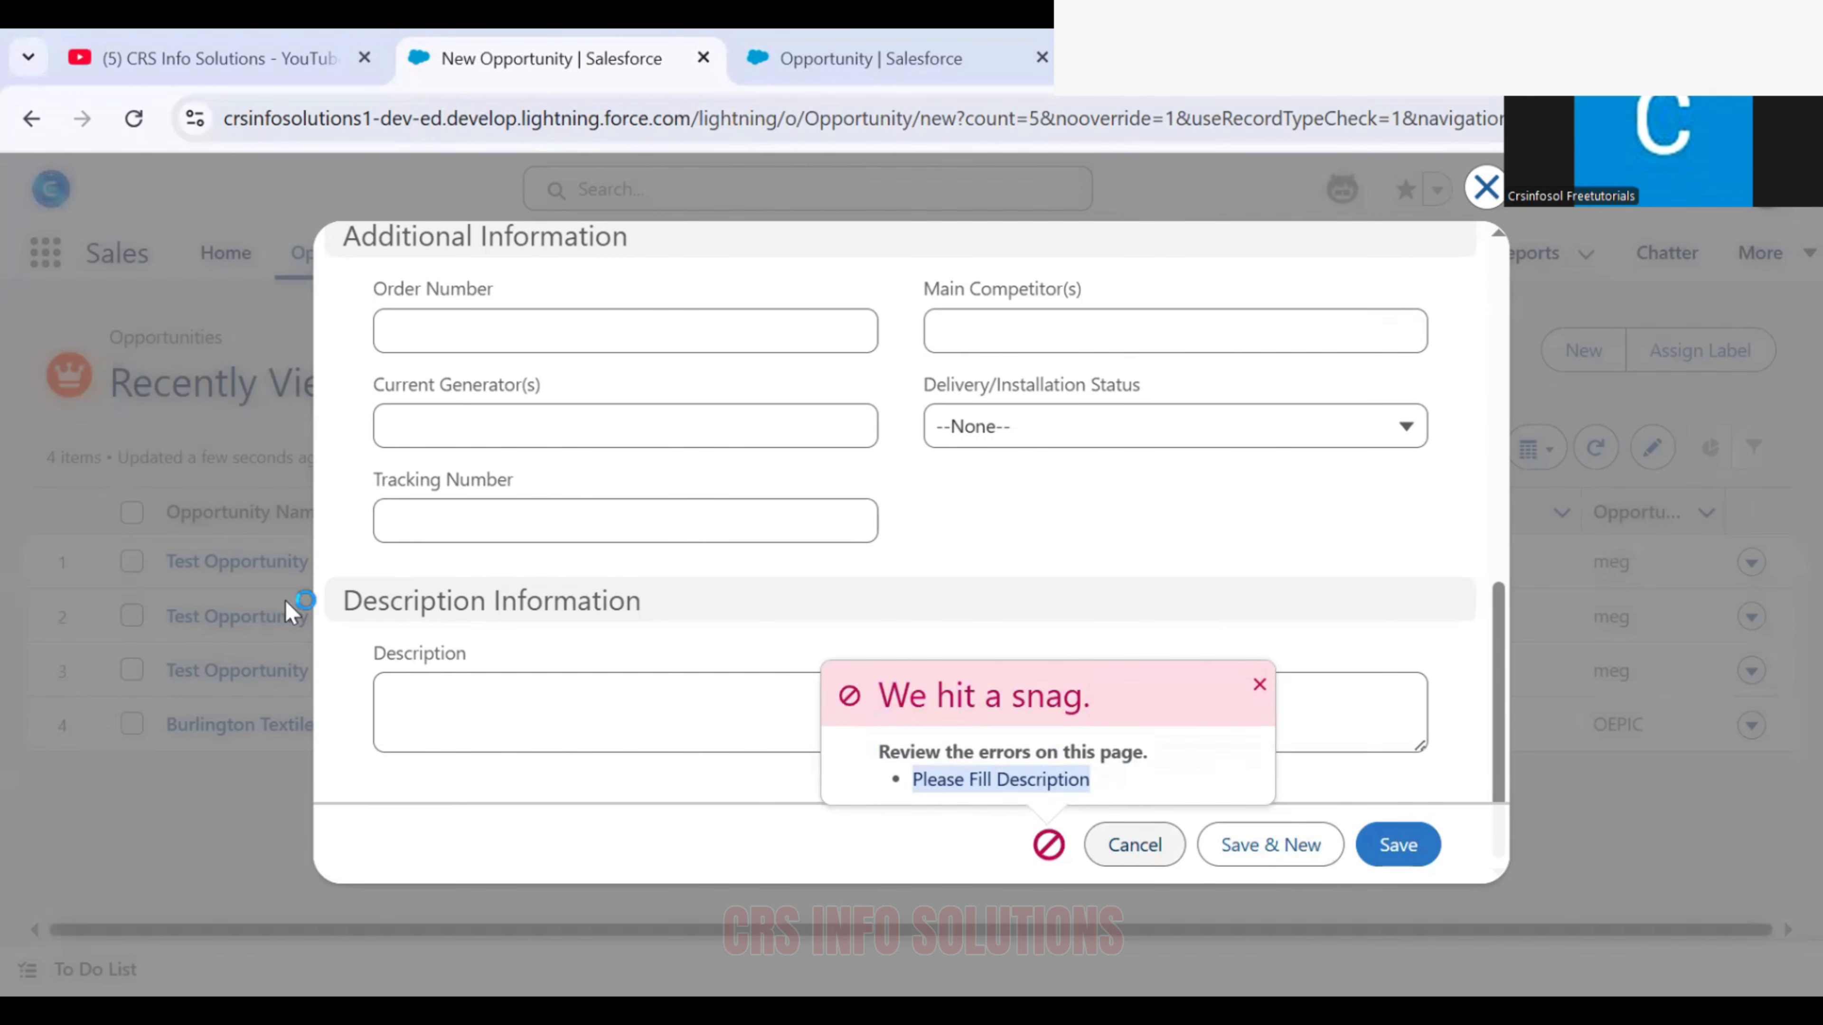
# Open the details of the existing Test Opportunity in the Needs Analysis stage, clear its description and save the record
pyautogui.click(261, 562)
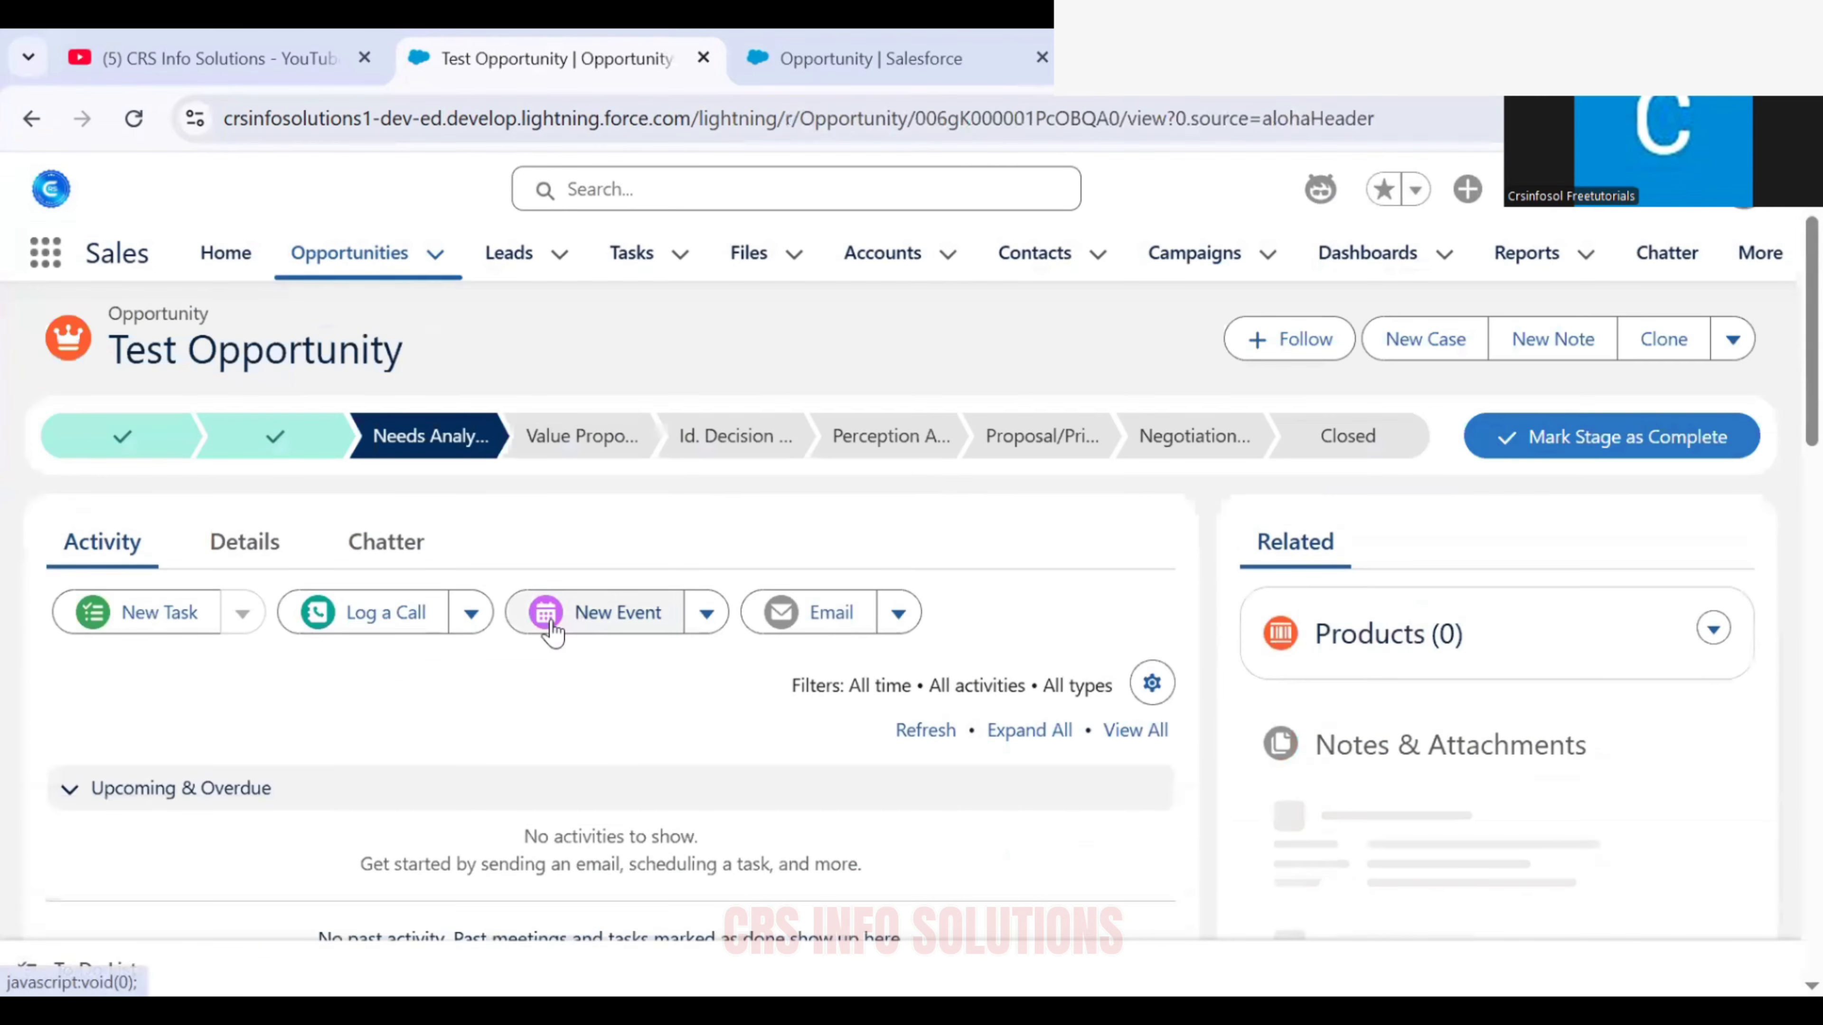
pyautogui.click(284, 546)
pyautogui.scroll(-2, 571, 636)
pyautogui.scroll(-6, 566, 643)
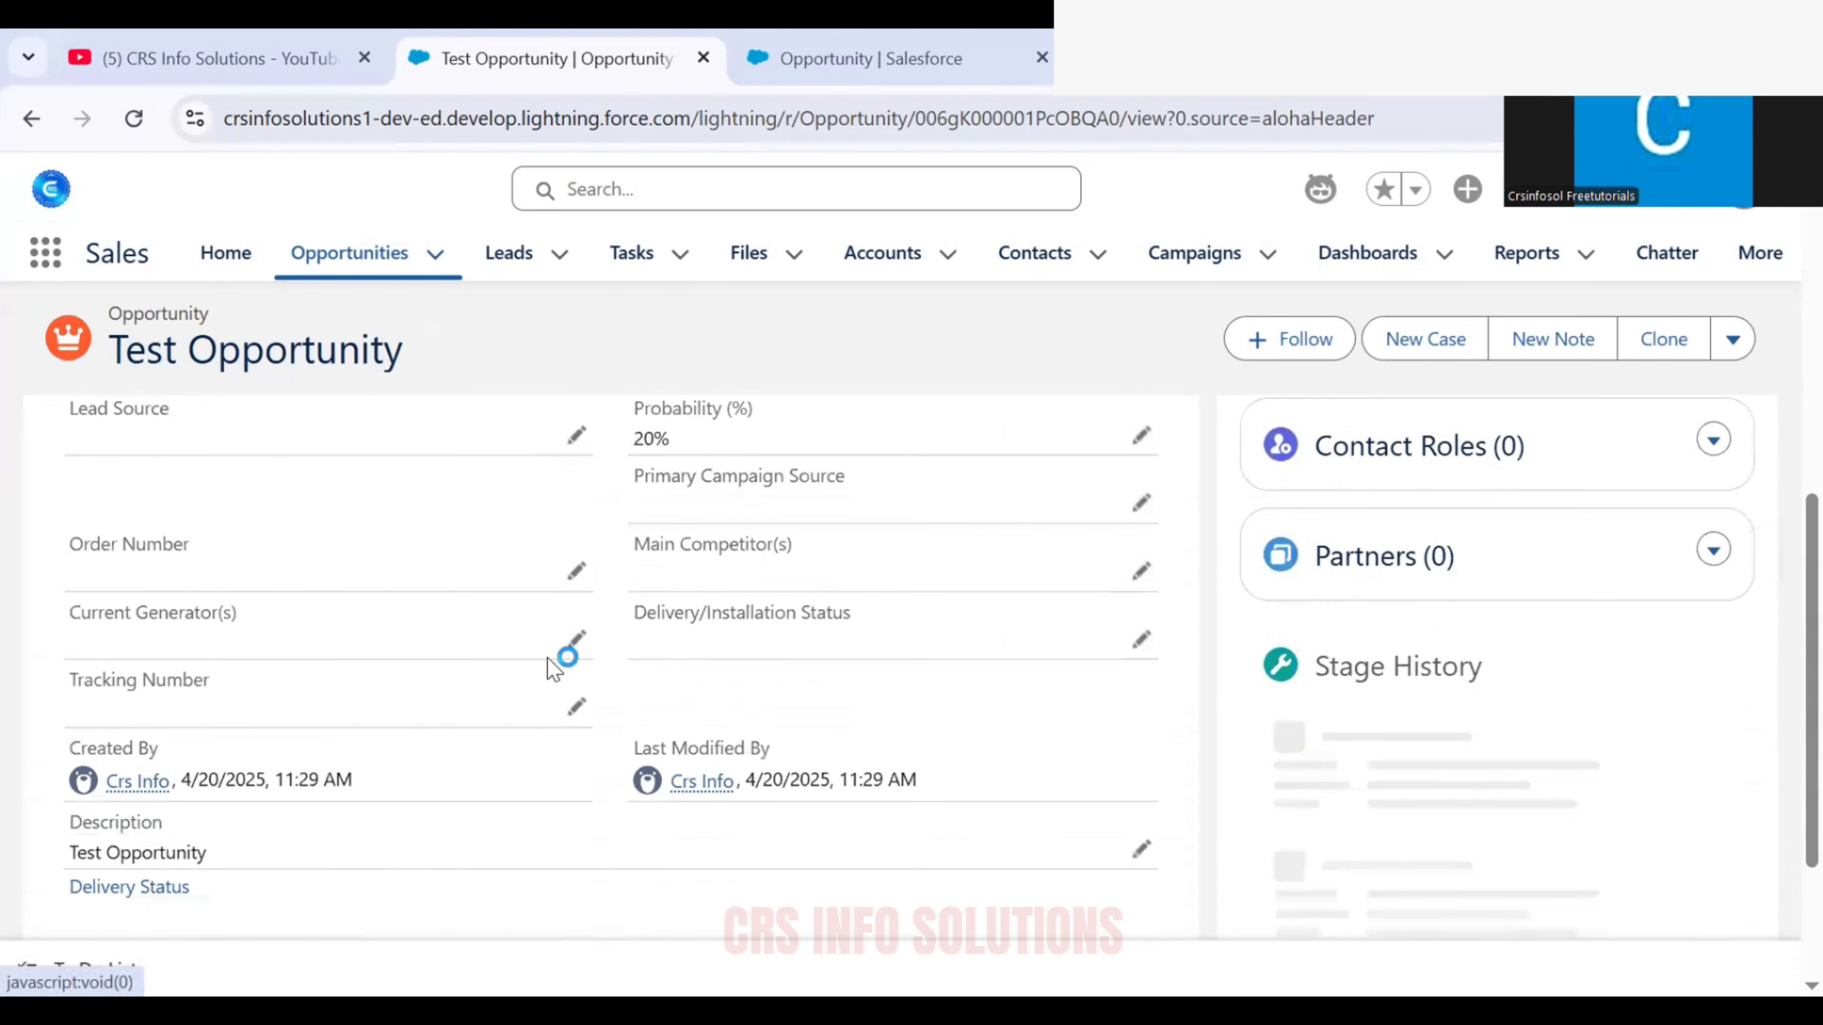
pyautogui.scroll(2, 1090, 774)
pyautogui.scroll(-2, 1090, 776)
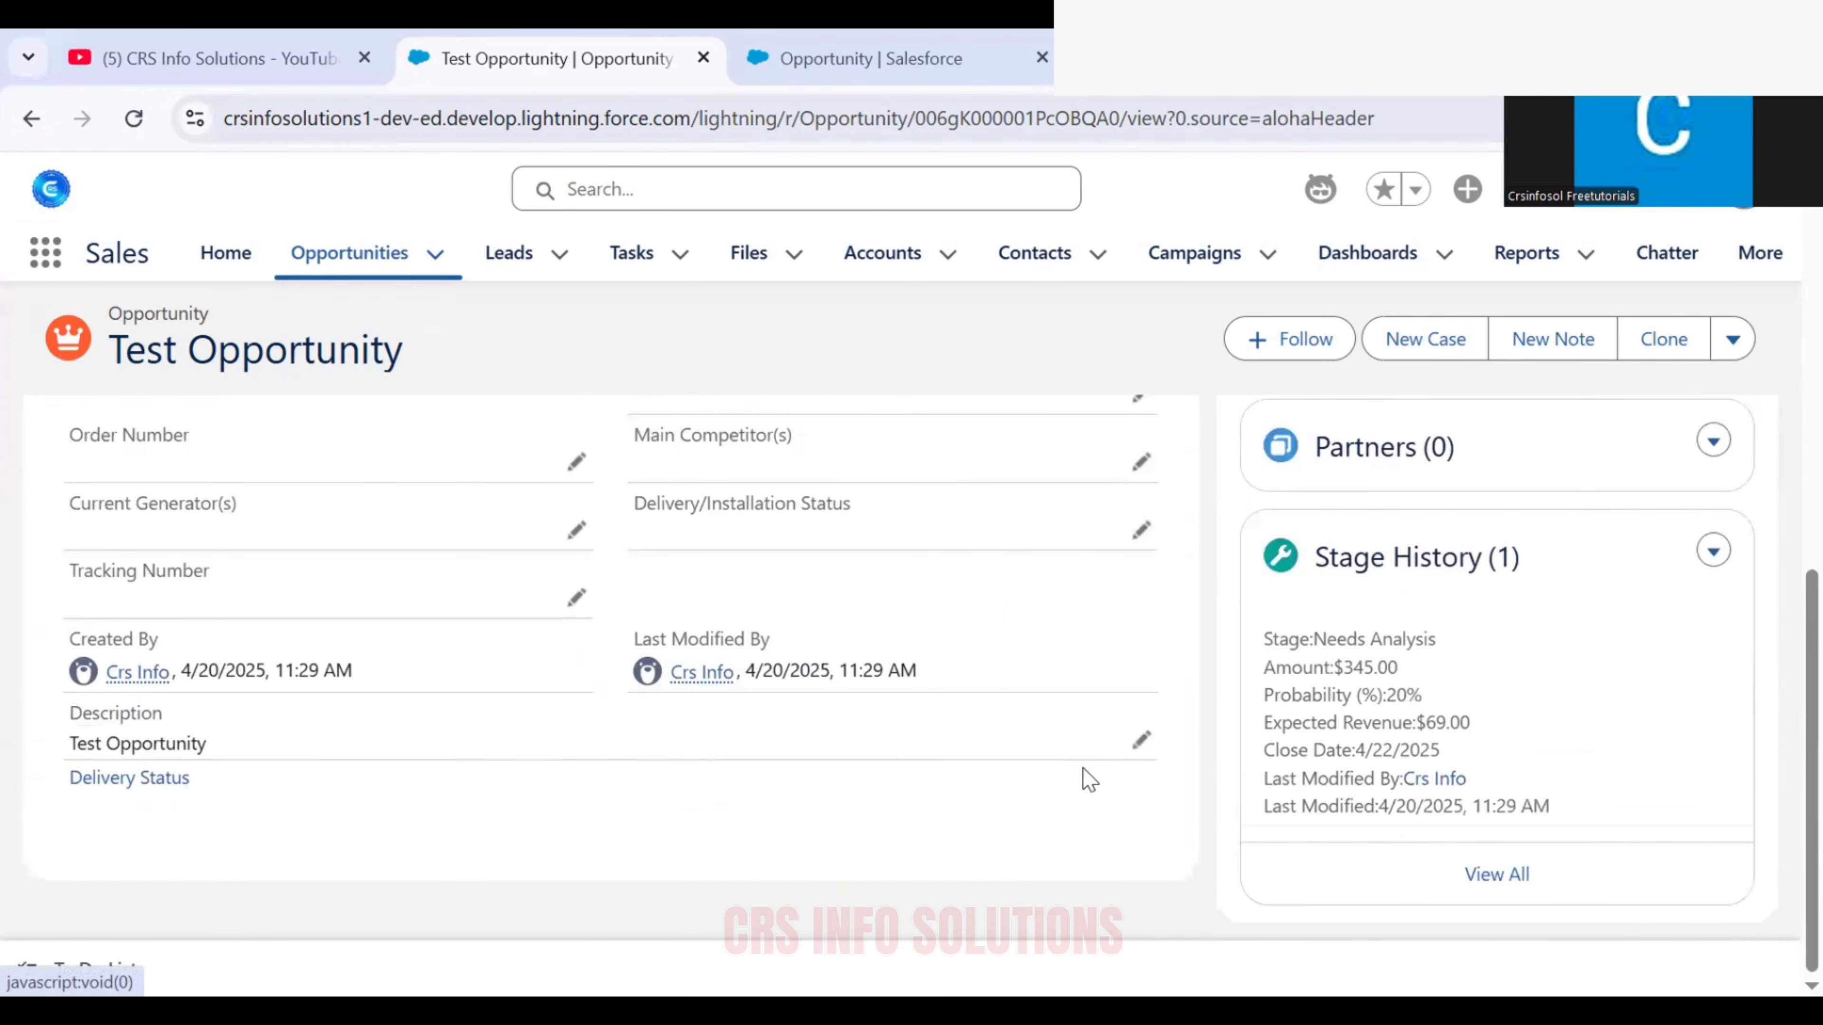
pyautogui.click(1141, 740)
pyautogui.press('BackSpace')
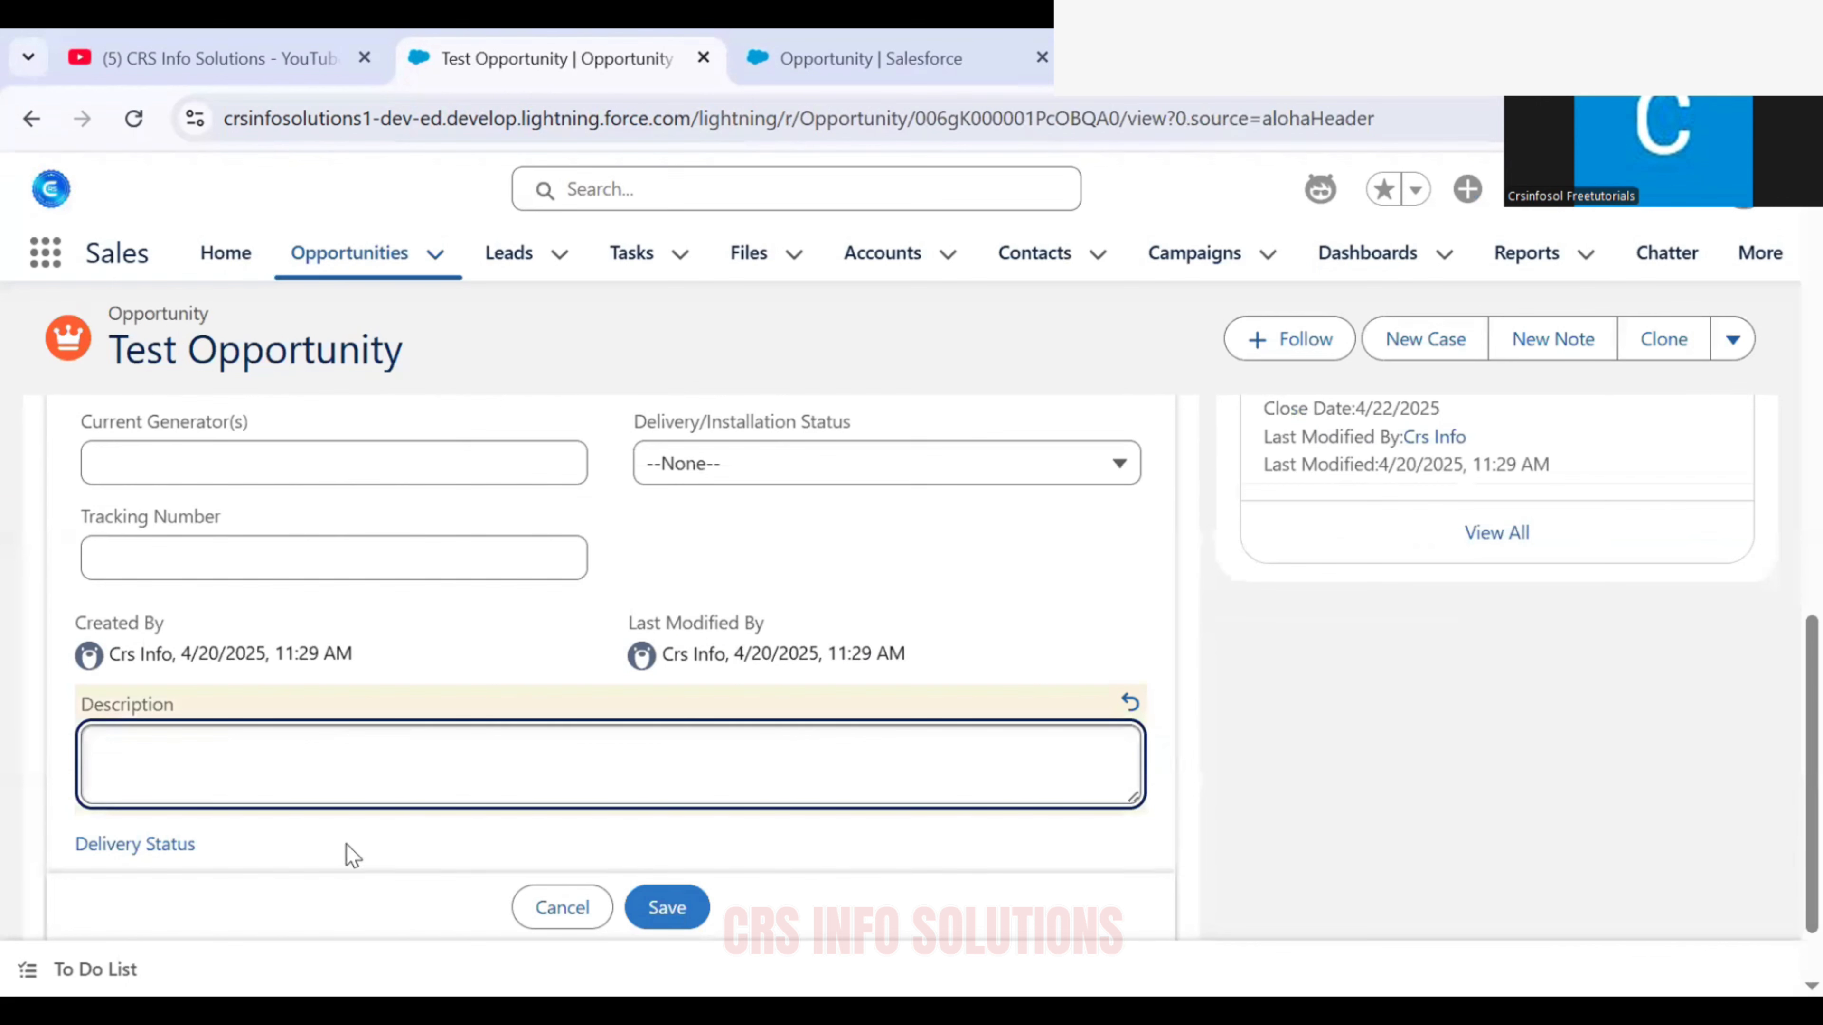
pyautogui.click(687, 919)
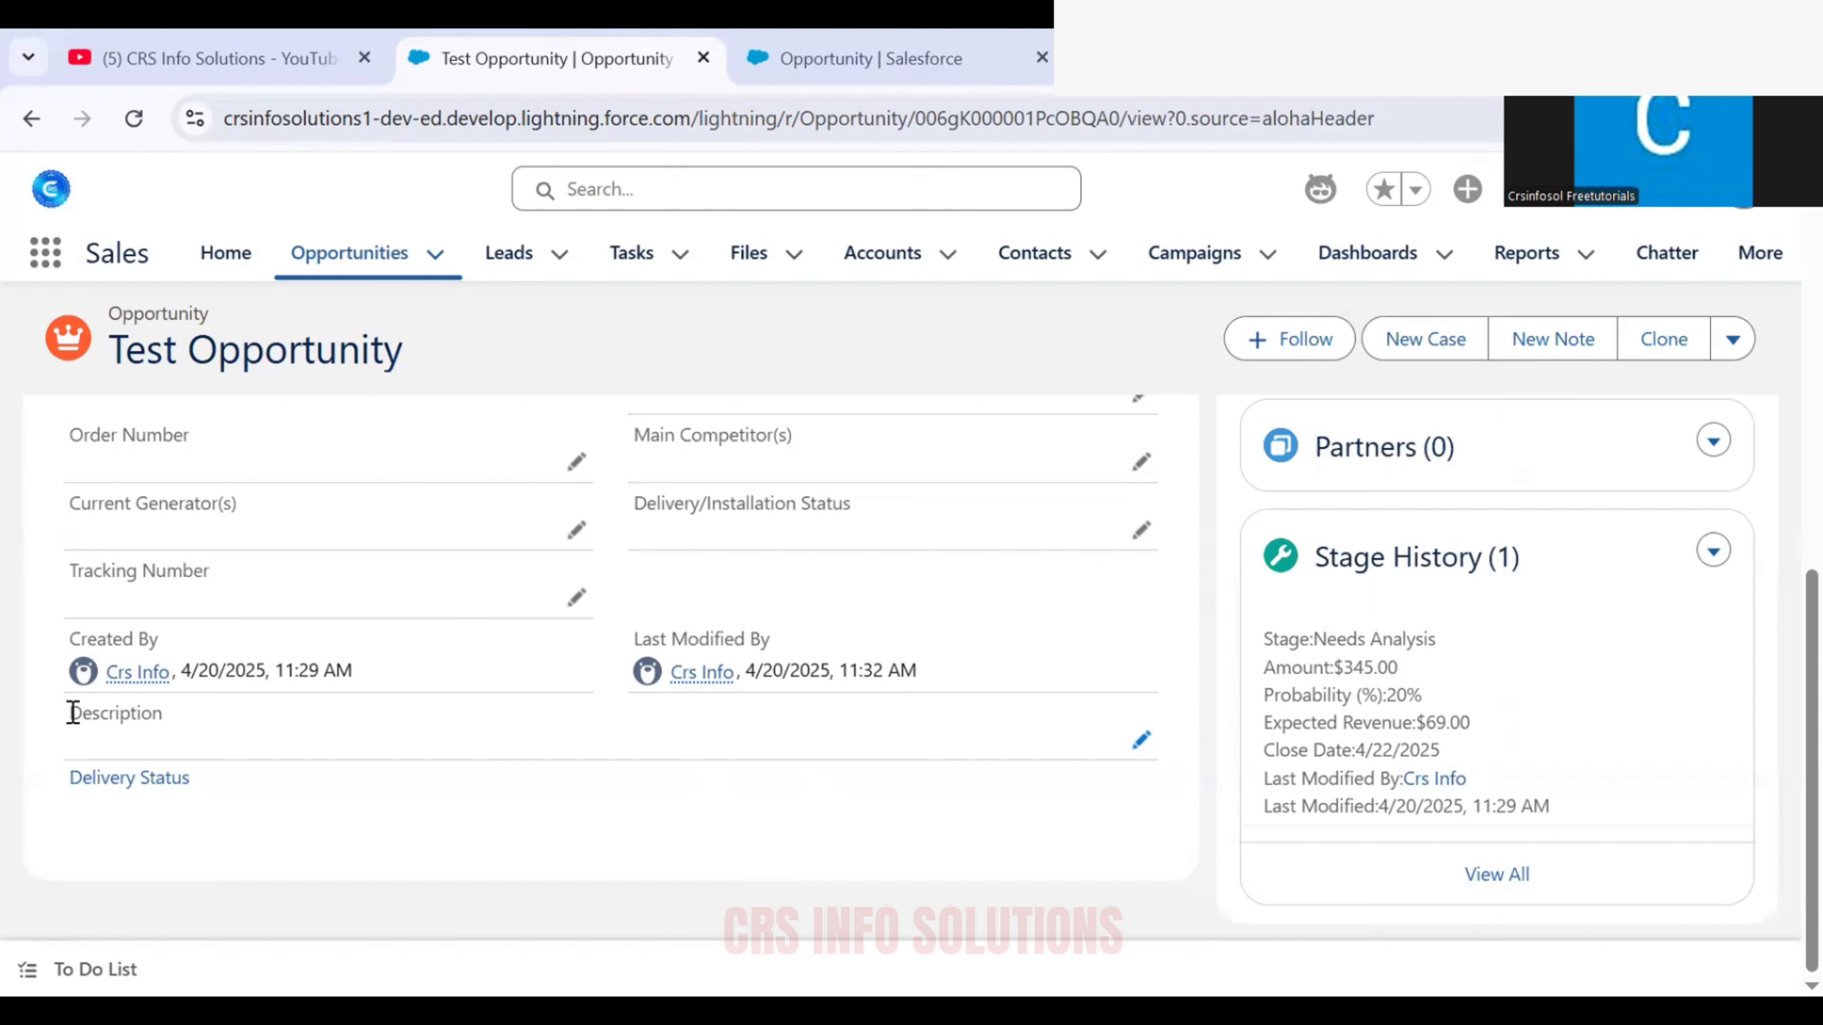
# Check the Description field on the saved opportunity's details
pyautogui.doubleClick(100, 744)
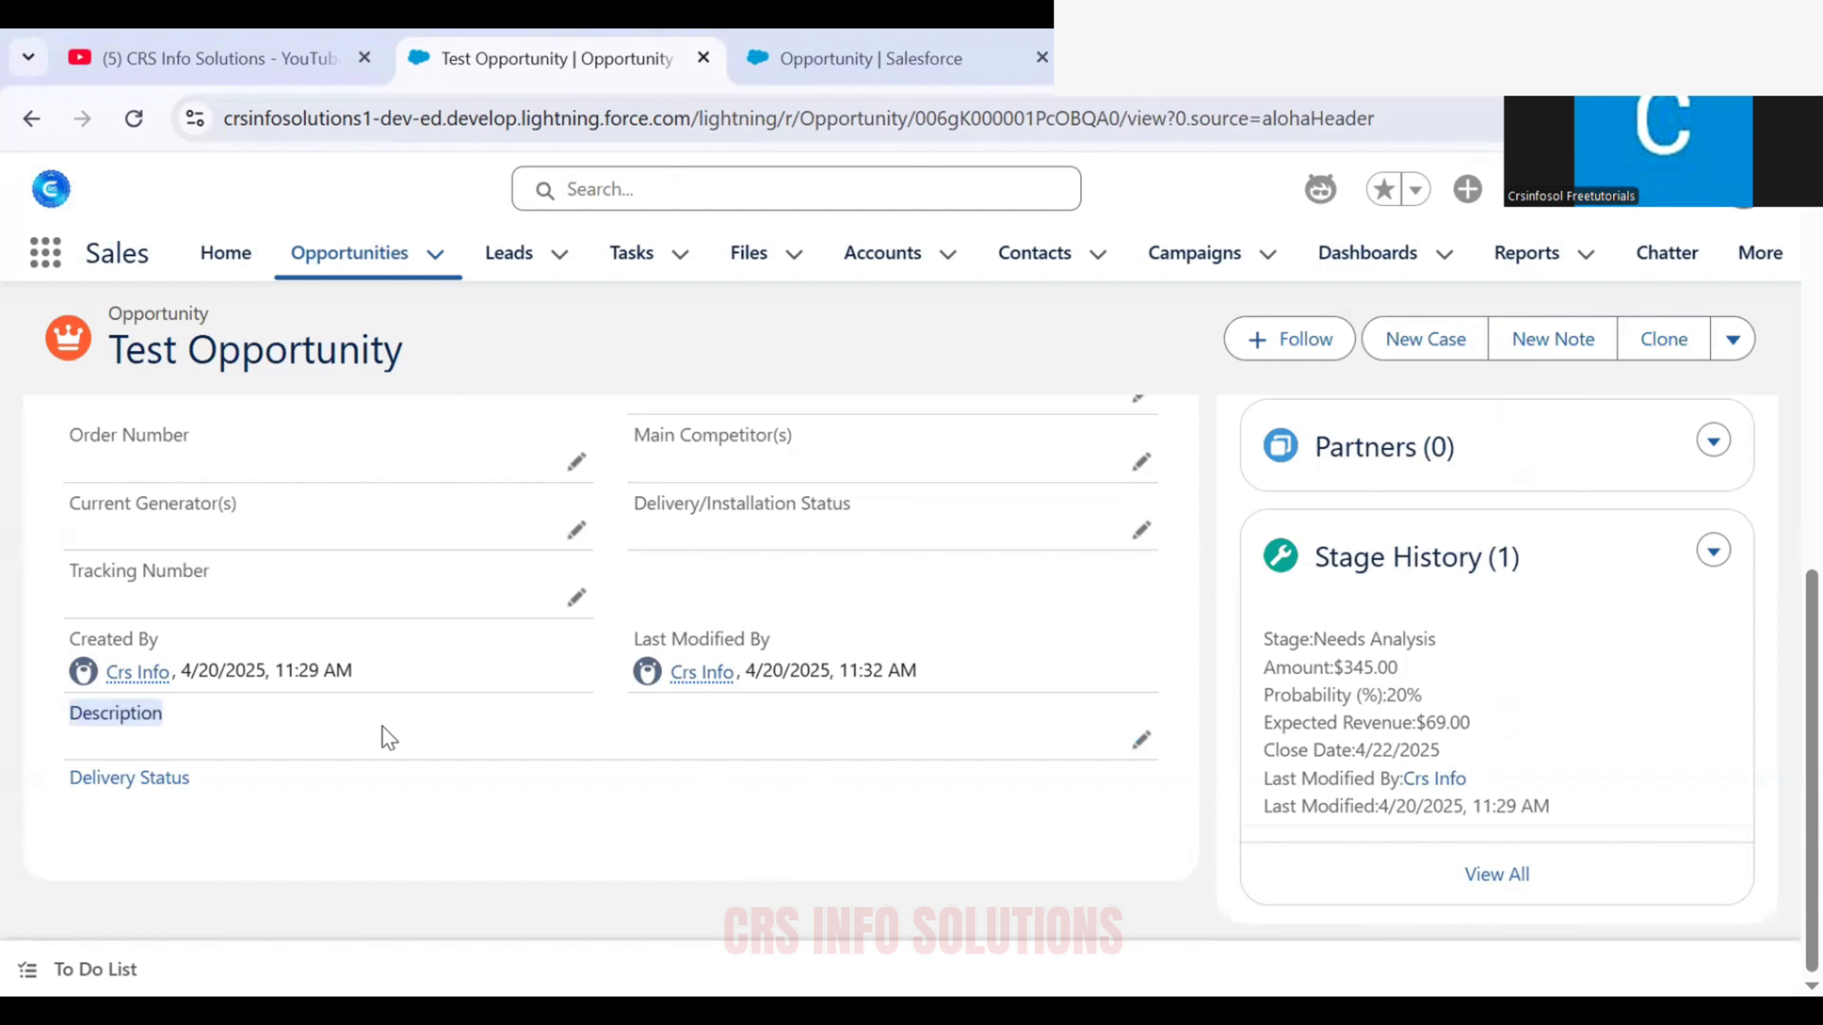
pyautogui.moveTo(401, 761); pyautogui.dragTo(1116, 758)
pyautogui.click(819, 762)
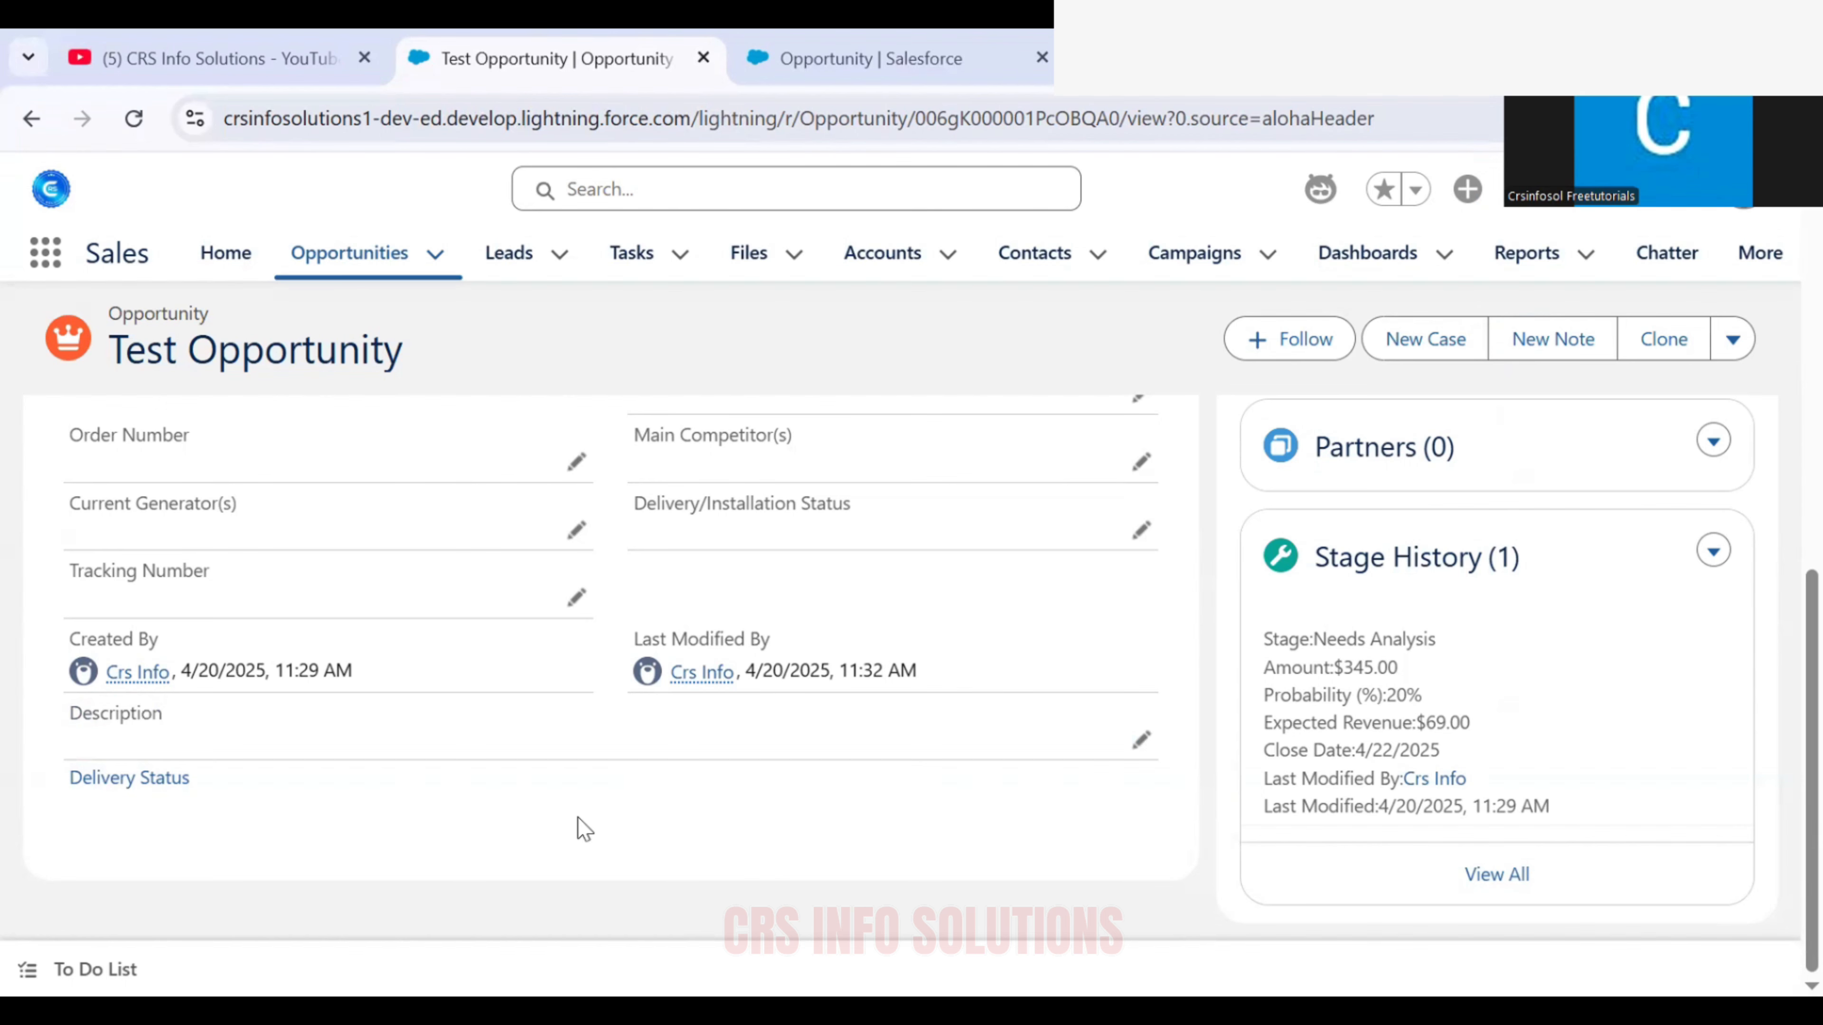
# Review the Validate_Description rule's details in Setup, and switch to the CRS Info Solutions YouTube channel
pyautogui.hotkey('ctrl', 'Tab')
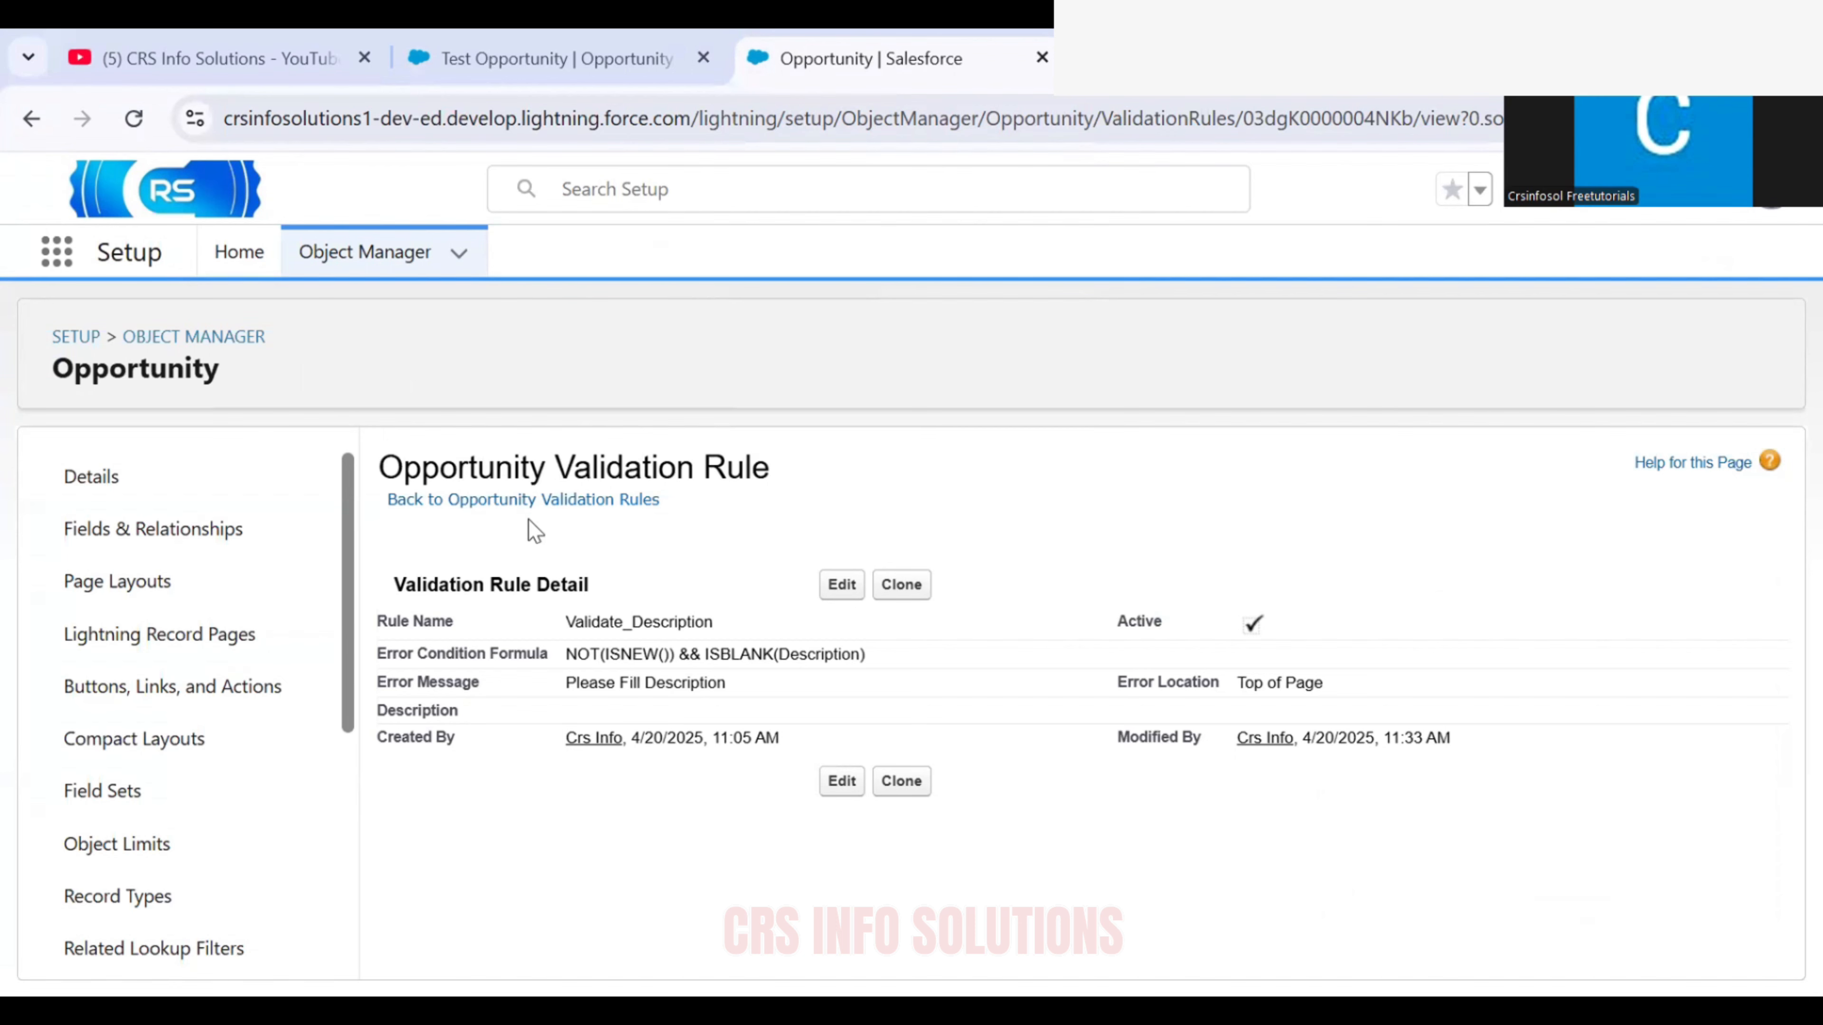
pyautogui.hotkey('ctrl', 'Tab')
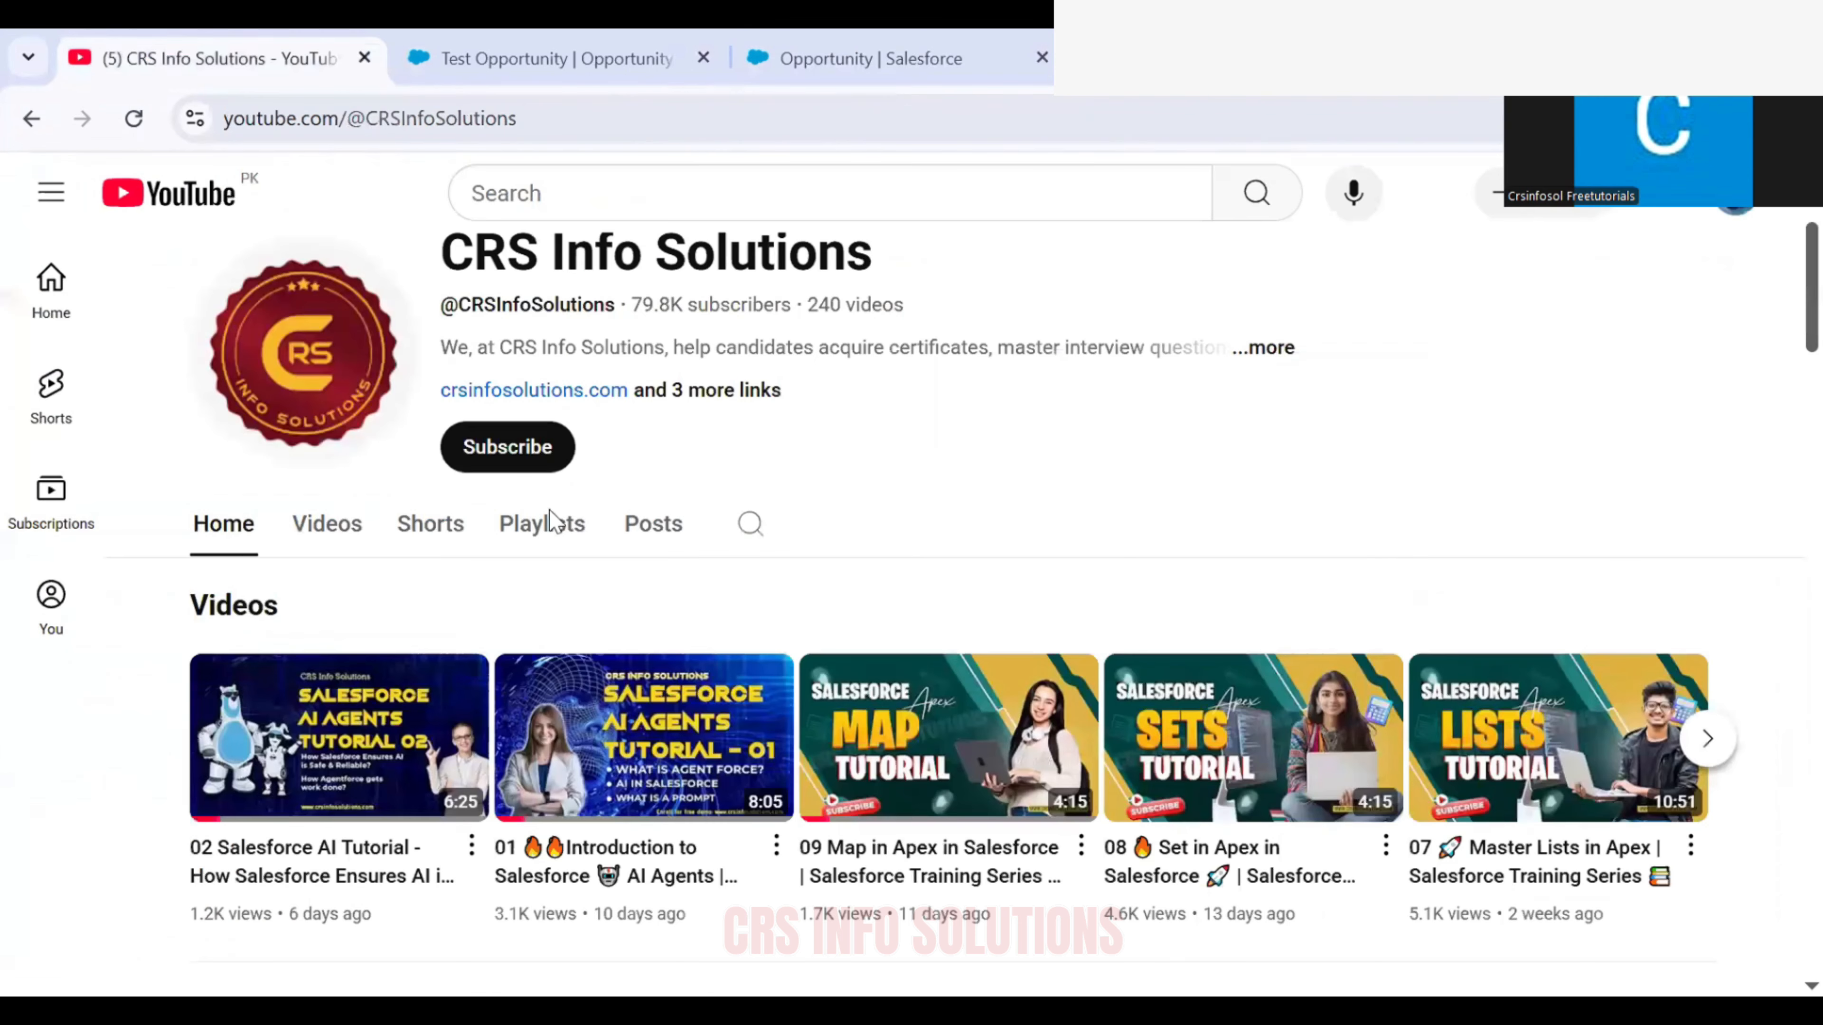